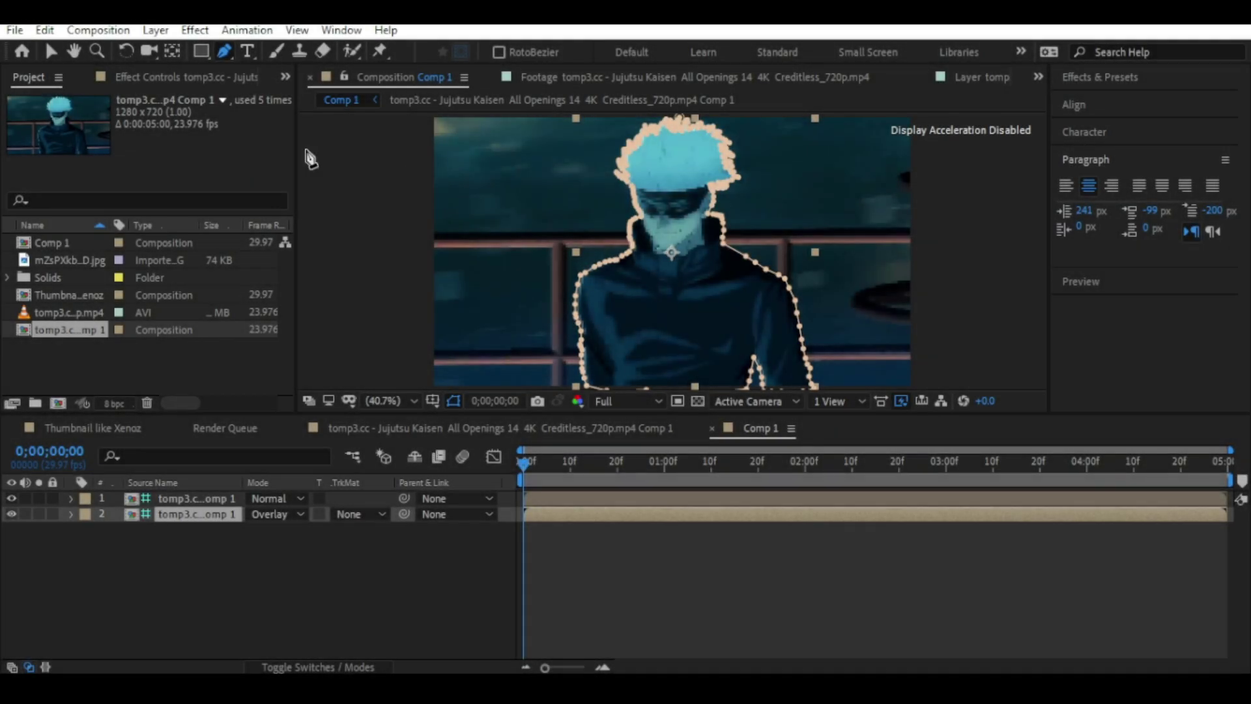
# Step: Close the hand-traced mask around the character and return to the Selection tool
pyautogui.click(52, 54)
pyautogui.click(250, 576)
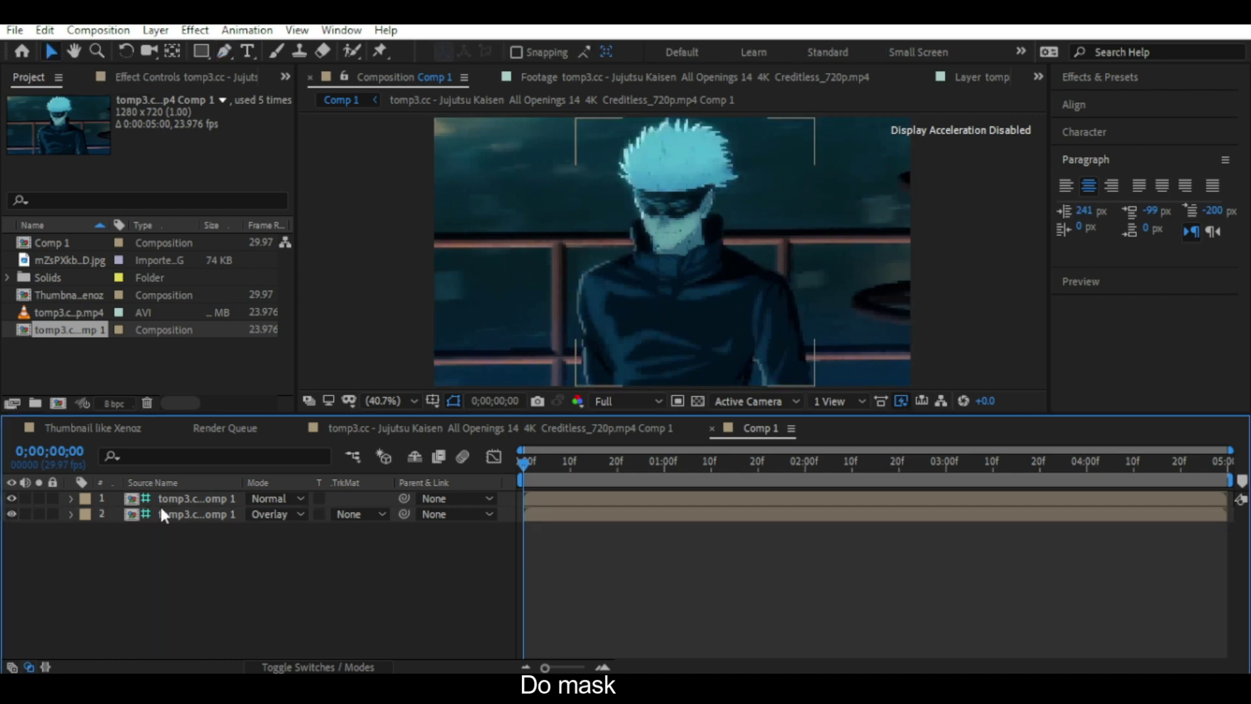
pyautogui.moveTo(49, 260); pyautogui.dragTo(119, 500)
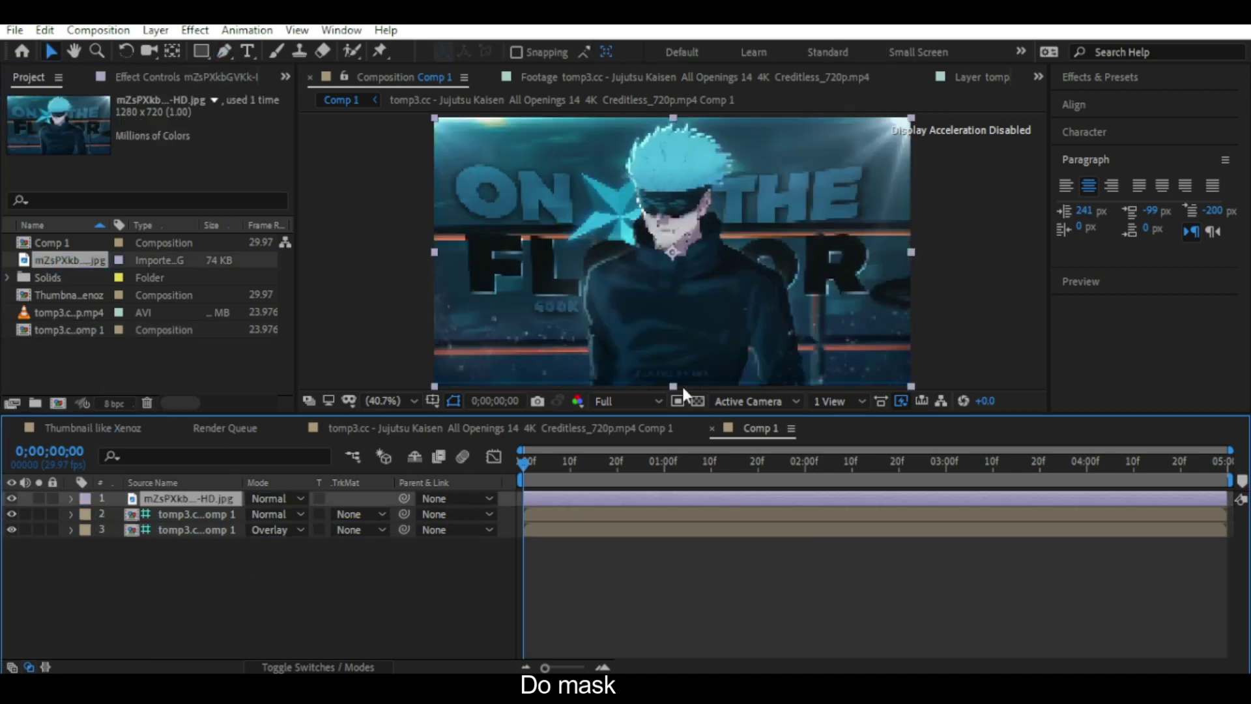
pyautogui.press('s')
pyautogui.moveTo(274, 514); pyautogui.dragTo(224, 518)
pyautogui.moveTo(692, 259); pyautogui.dragTo(514, 355)
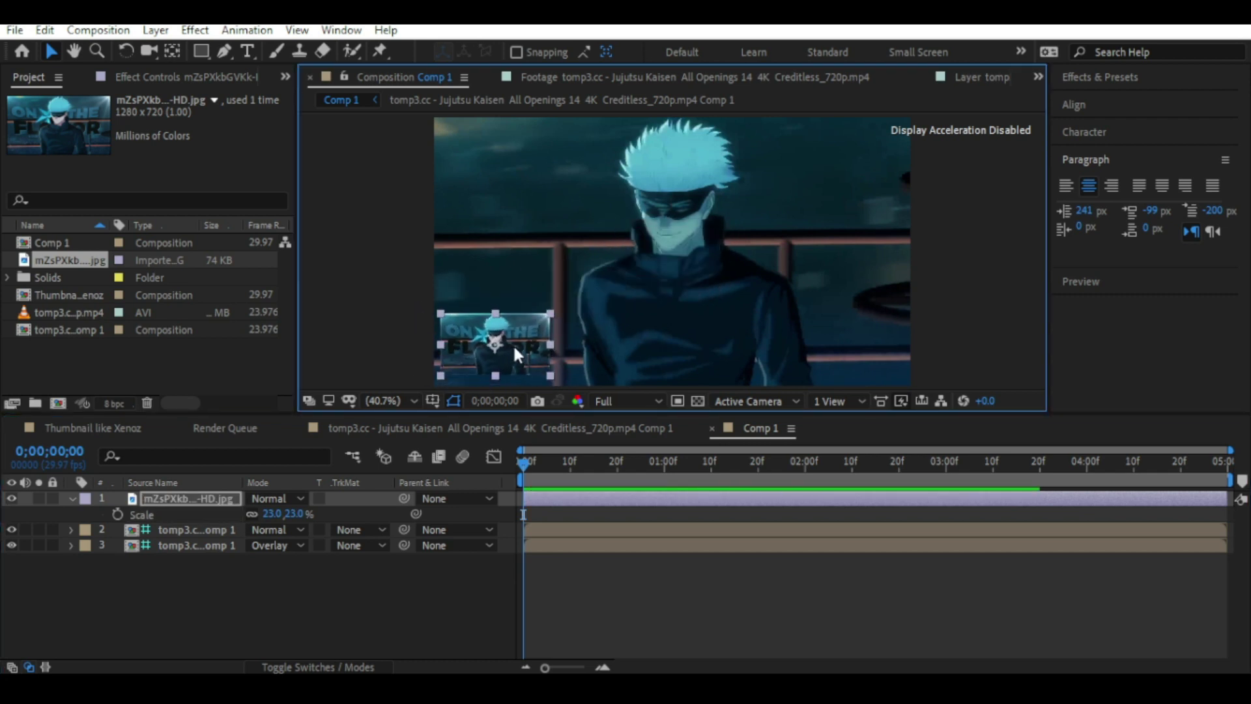
pyautogui.press('Delete')
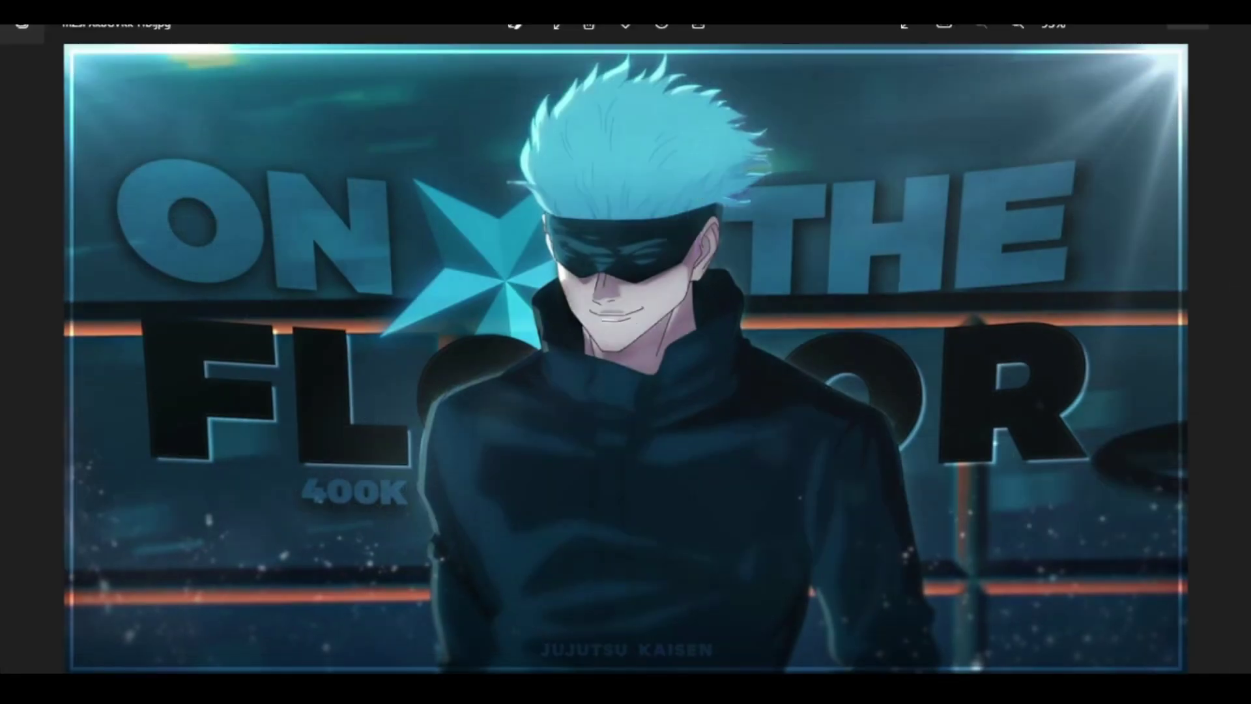
pyautogui.moveTo(814, 44)
pyautogui.mouseDown()
pyautogui.moveTo(331, 207)
pyautogui.moveTo(364, 221)
pyautogui.mouseUp()
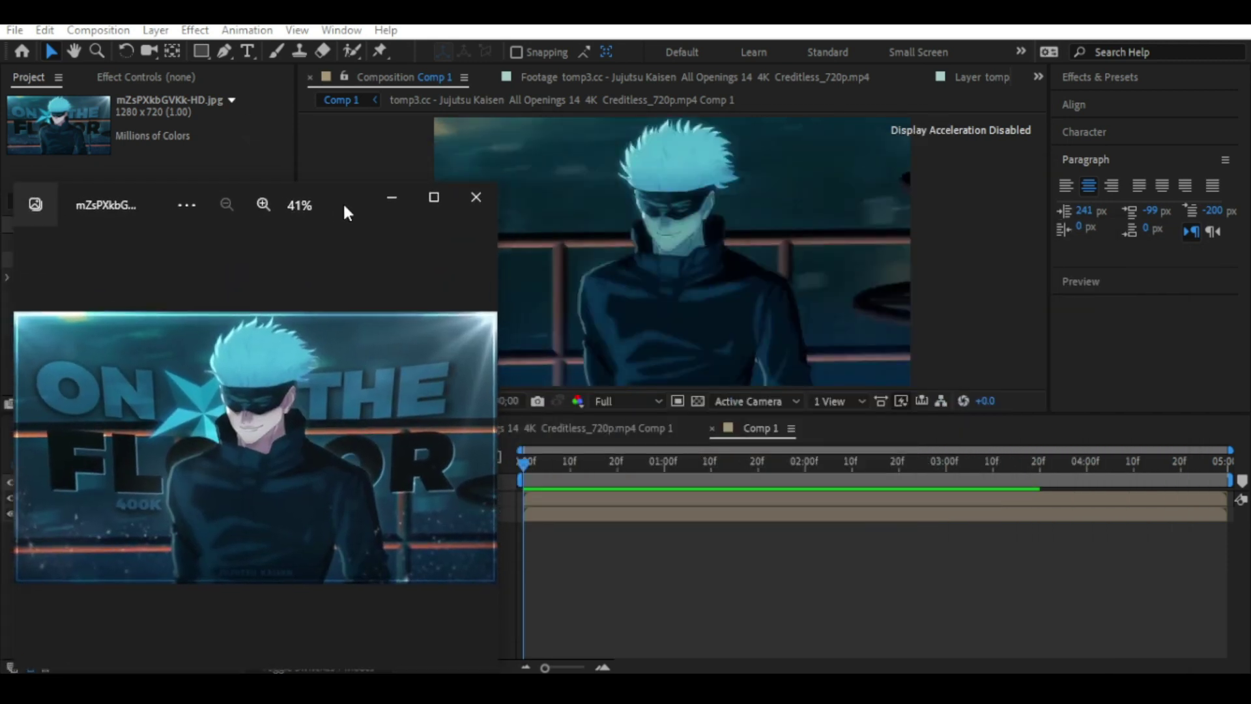
pyautogui.click(413, 192)
pyautogui.click(247, 51)
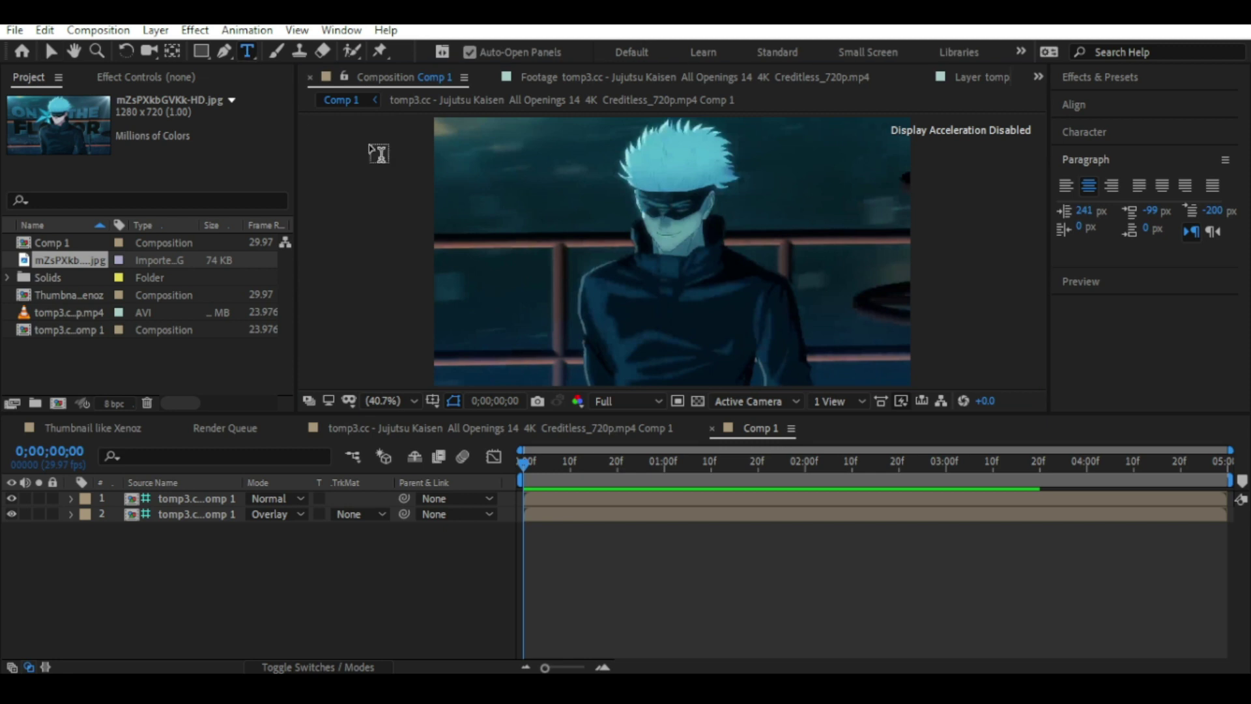
# Step: Create an 'on the floor' text layer in LEMON MILK Bold at 113 px
pyautogui.click(429, 671)
pyautogui.click(400, 187)
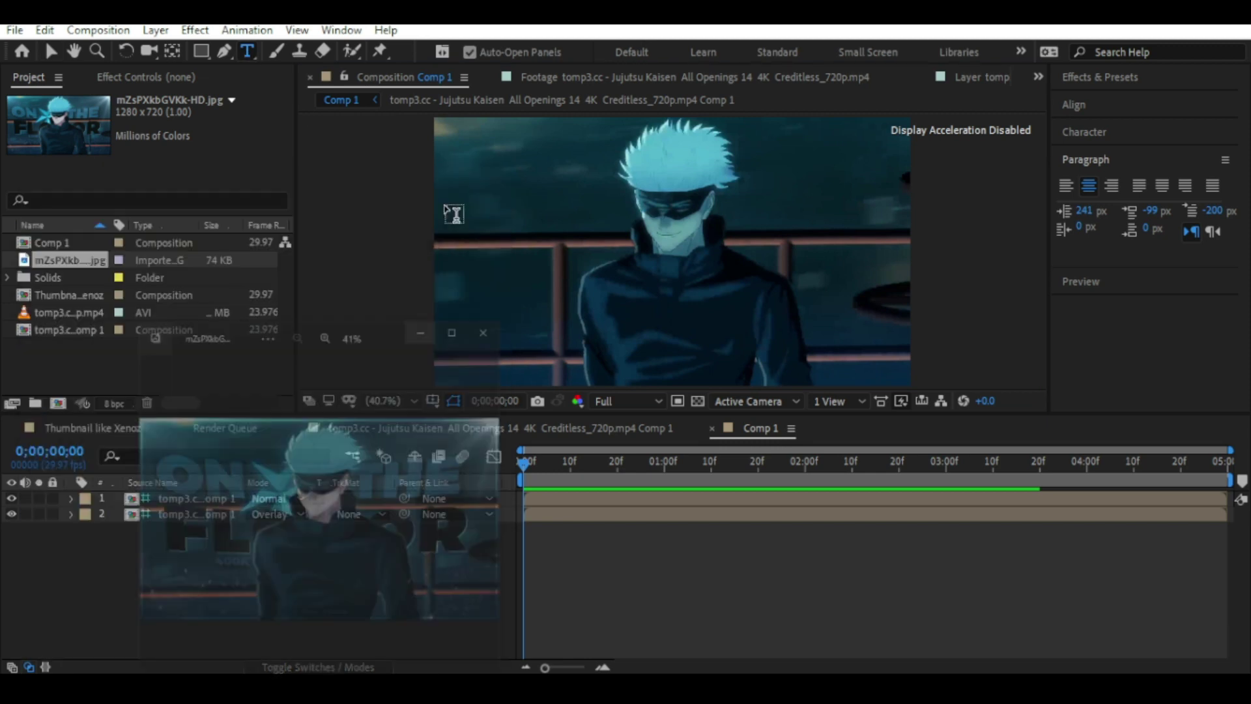
pyautogui.click(502, 195)
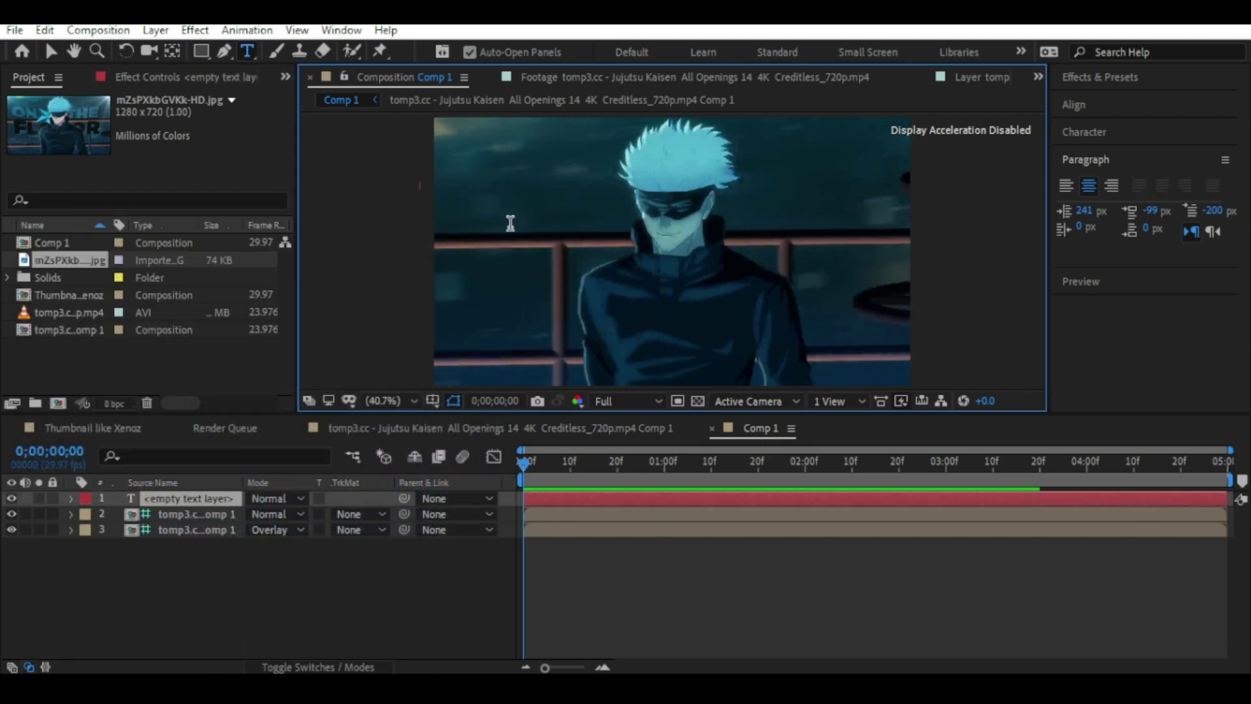
pyautogui.click(1108, 134)
pyautogui.moveTo(1114, 207); pyautogui.dragTo(1184, 210)
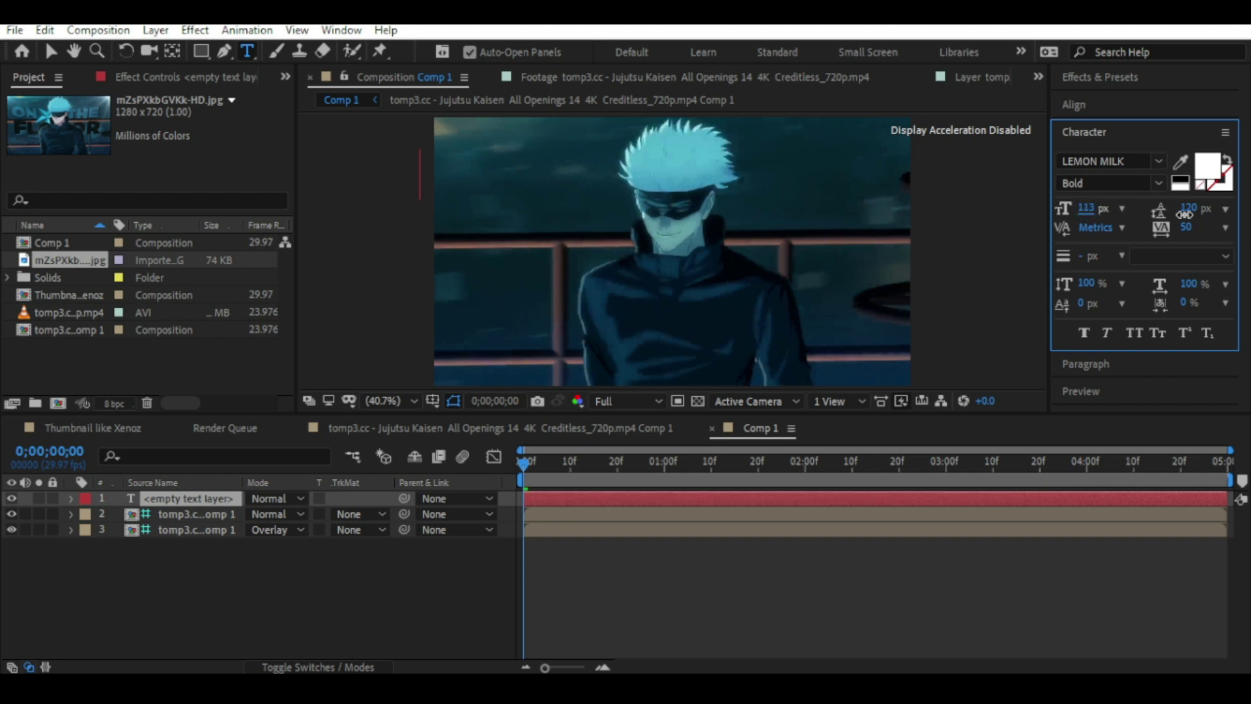
pyautogui.write('oE')
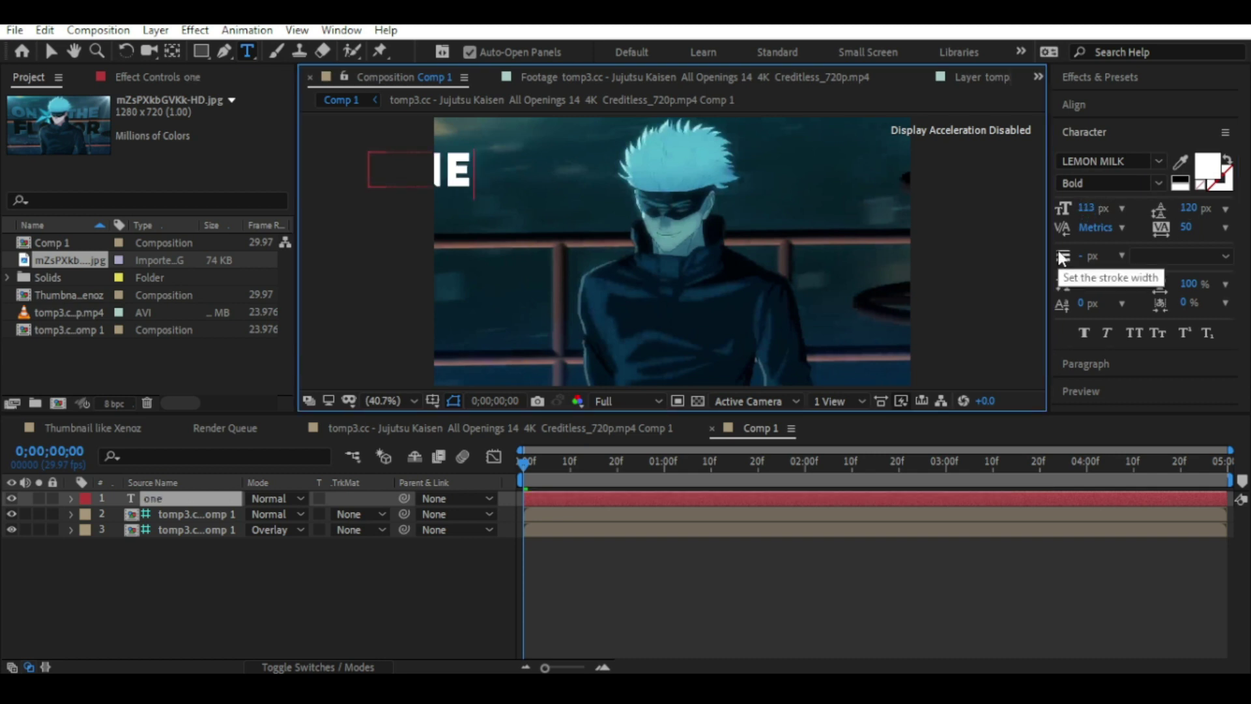
pyautogui.write('on the')
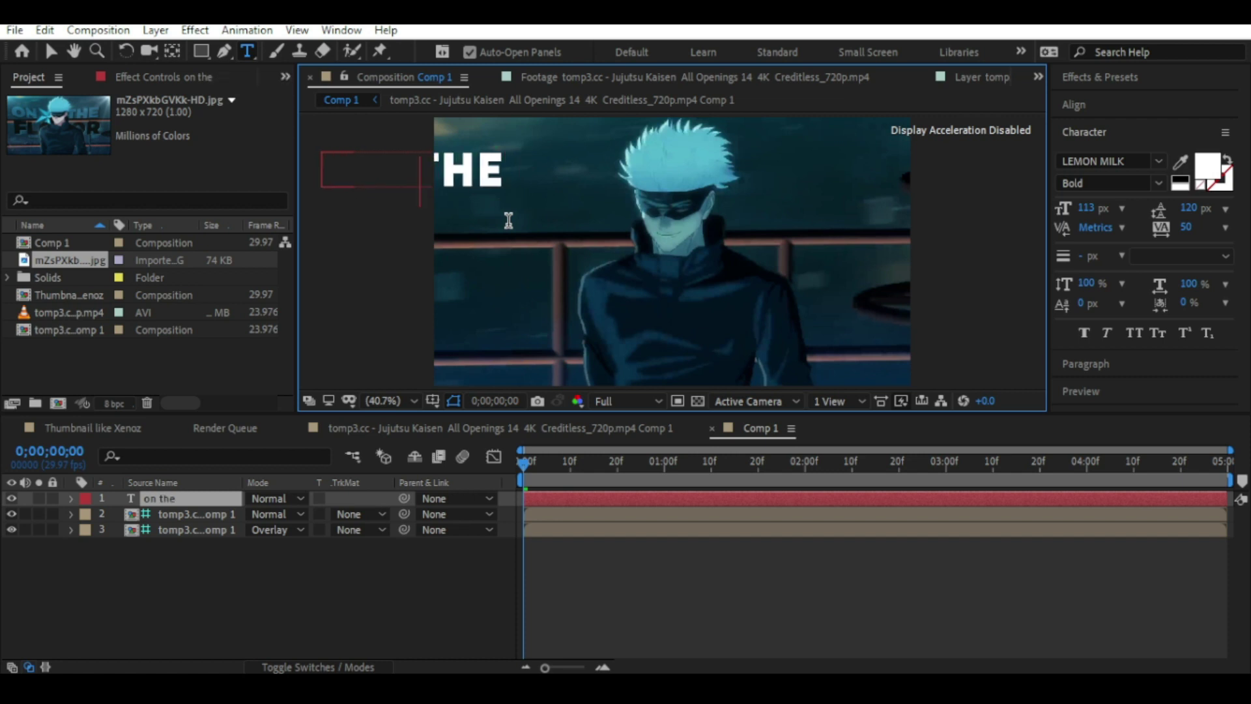
pyautogui.write(' floor')
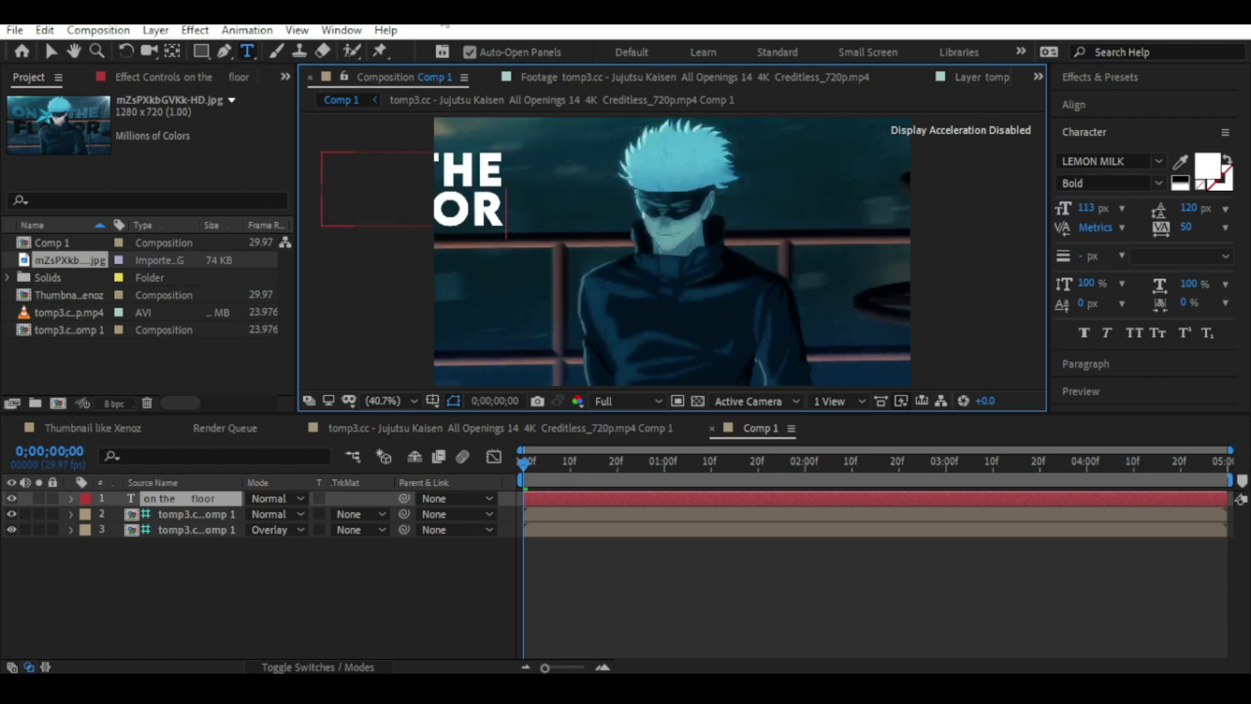
pyautogui.click(50, 53)
# Step: Scale the title to 209%, centre it and nudge it slightly right
pyautogui.moveTo(505, 226); pyautogui.dragTo(732, 277)
pyautogui.press('s')
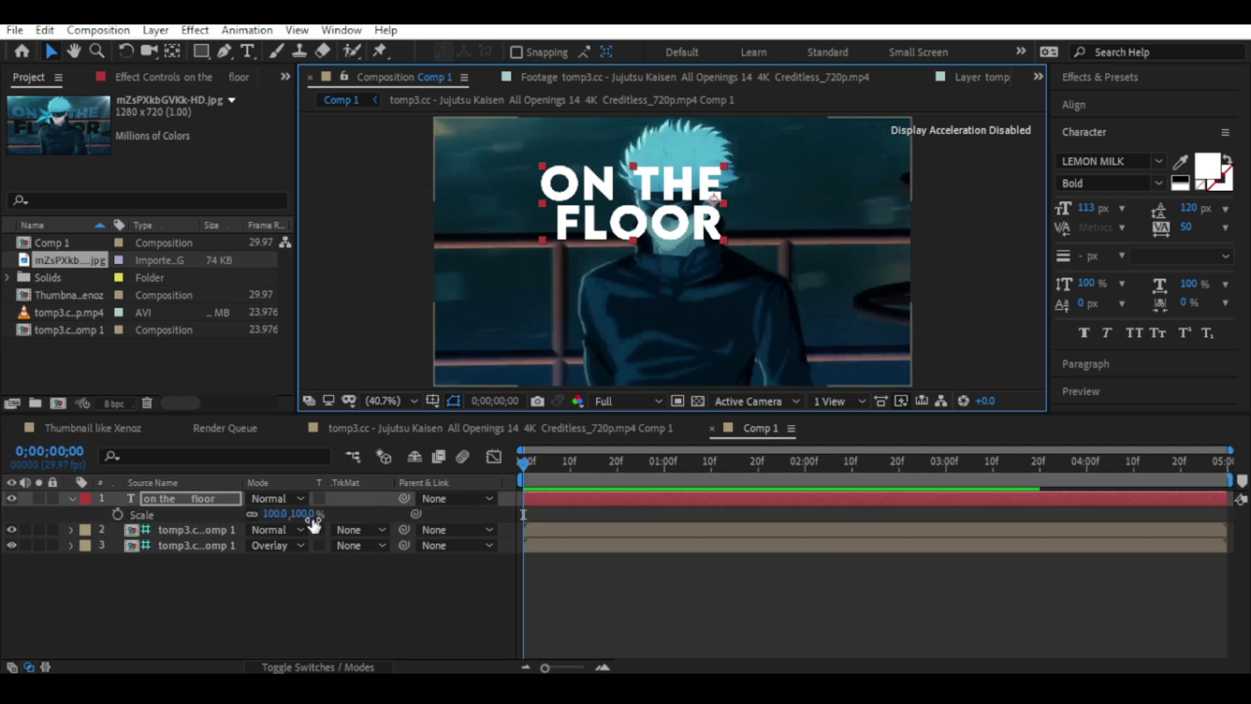
pyautogui.moveTo(633, 202); pyautogui.dragTo(750, 209)
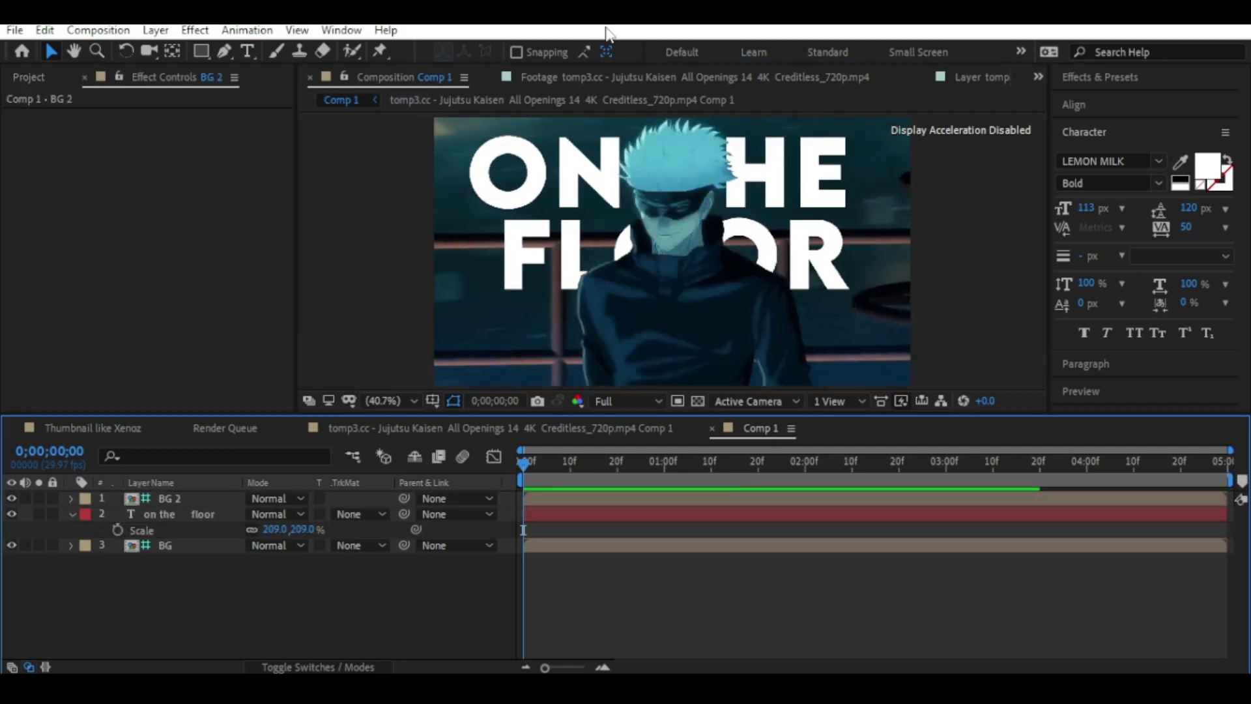
pyautogui.click(189, 514)
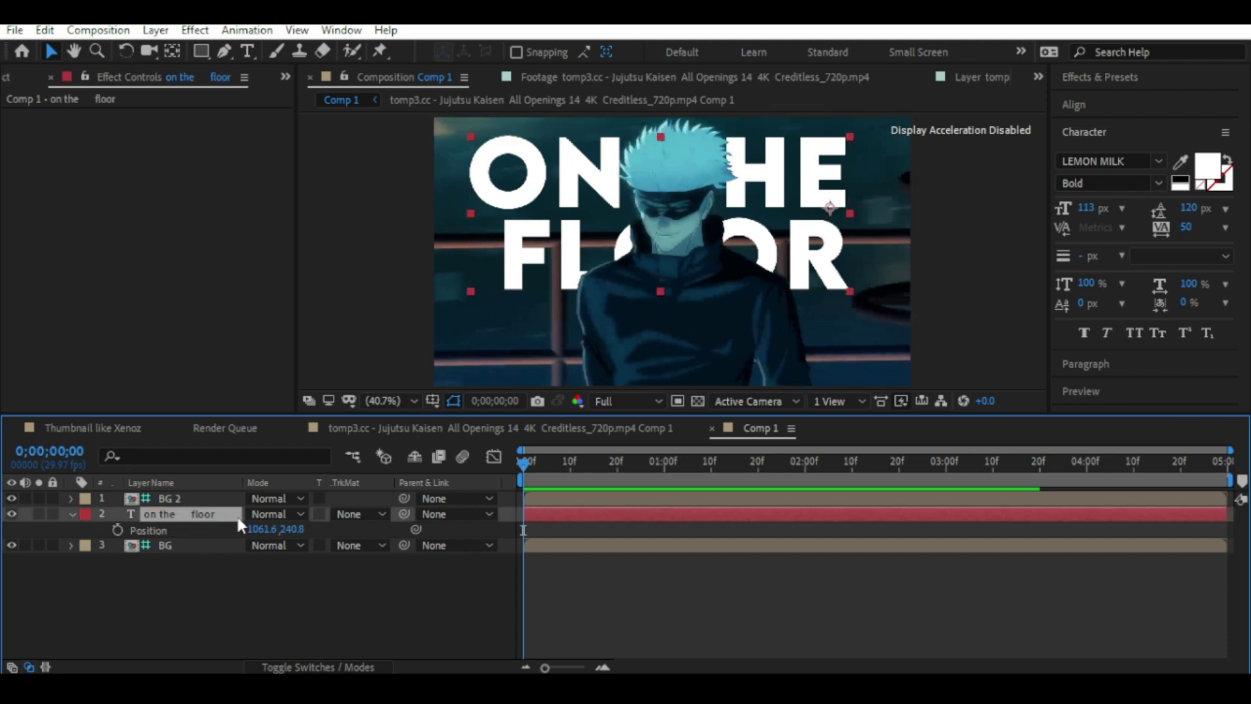
pyautogui.moveTo(260, 529); pyautogui.dragTo(771, 517)
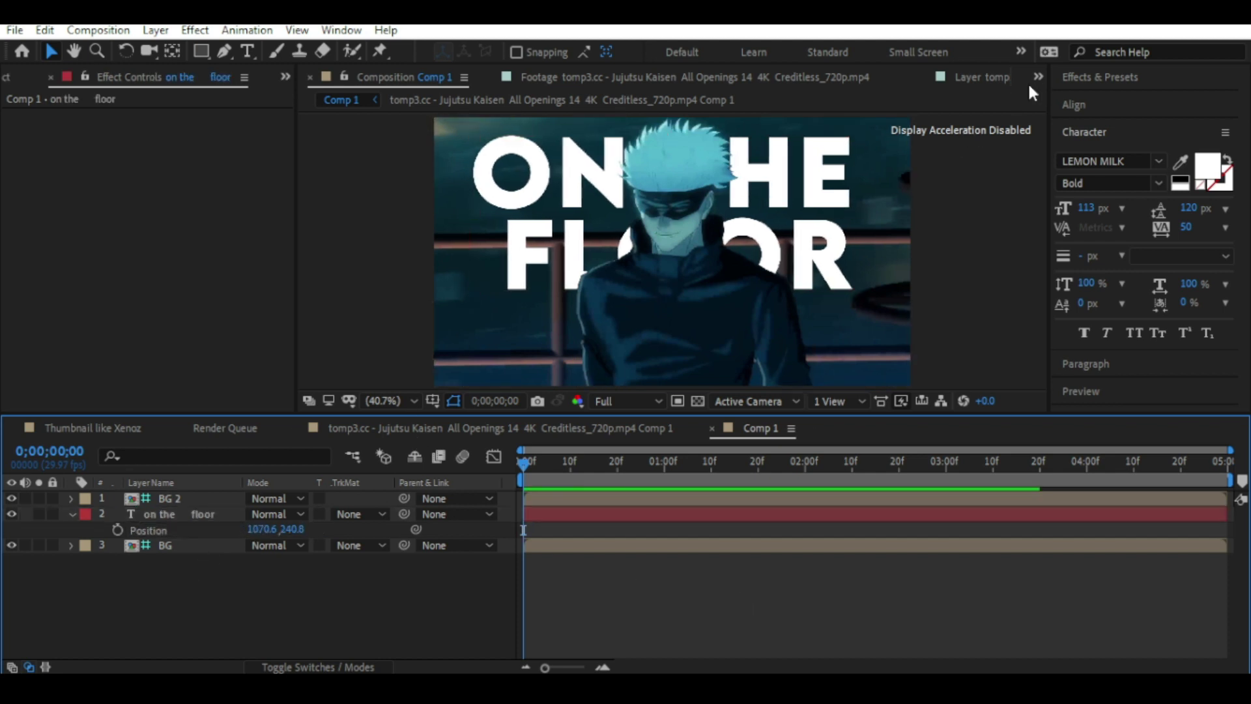
pyautogui.click(1099, 76)
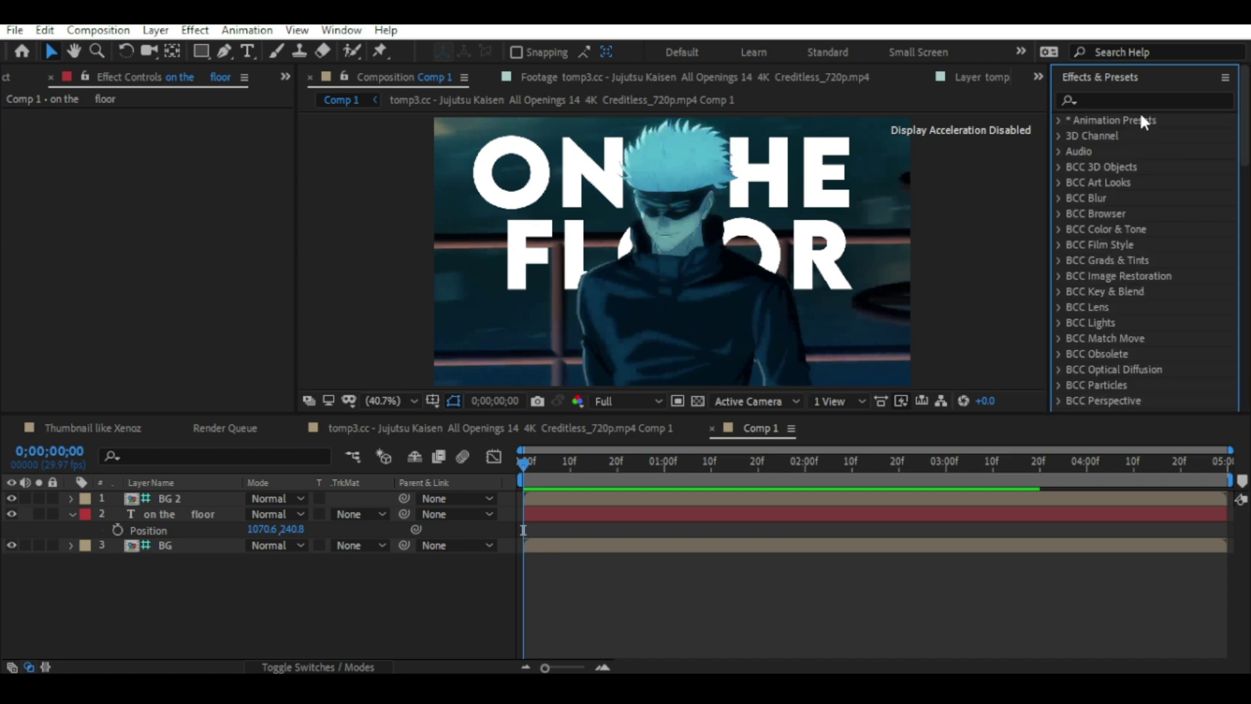
# Step: Apply a Warp effect to the title with Bulge style and Bend -11
pyautogui.write('war')
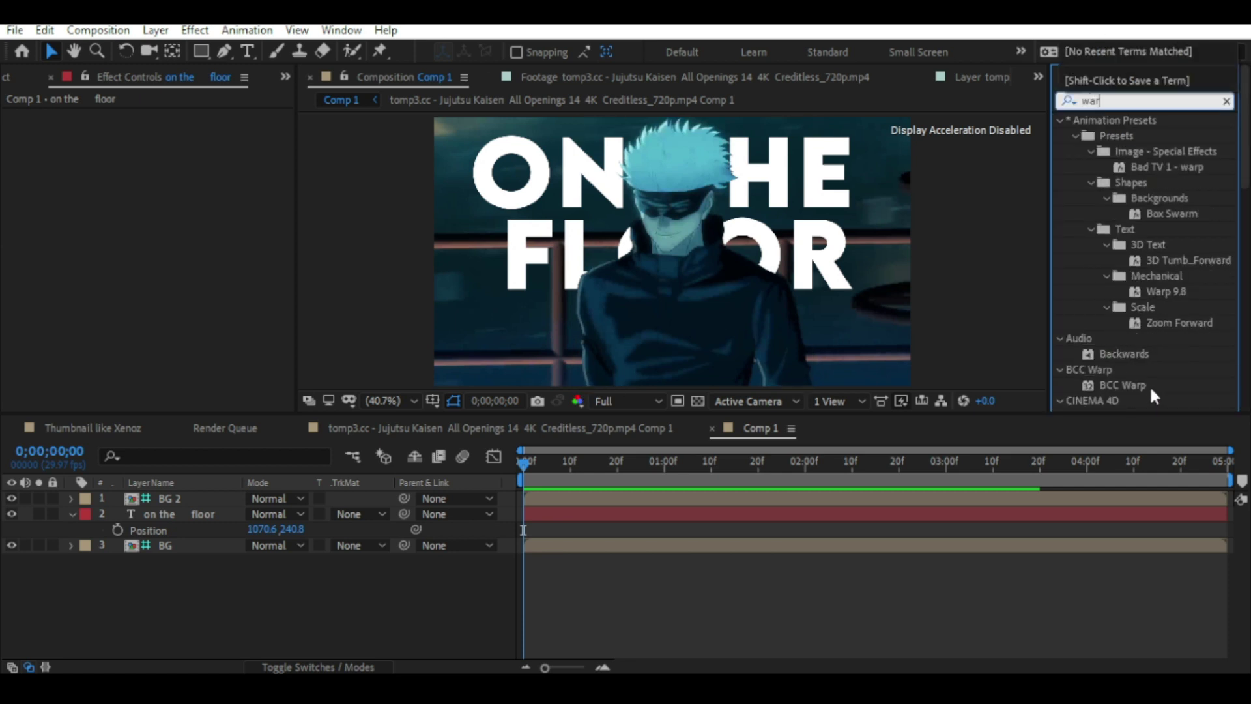
pyautogui.write('p')
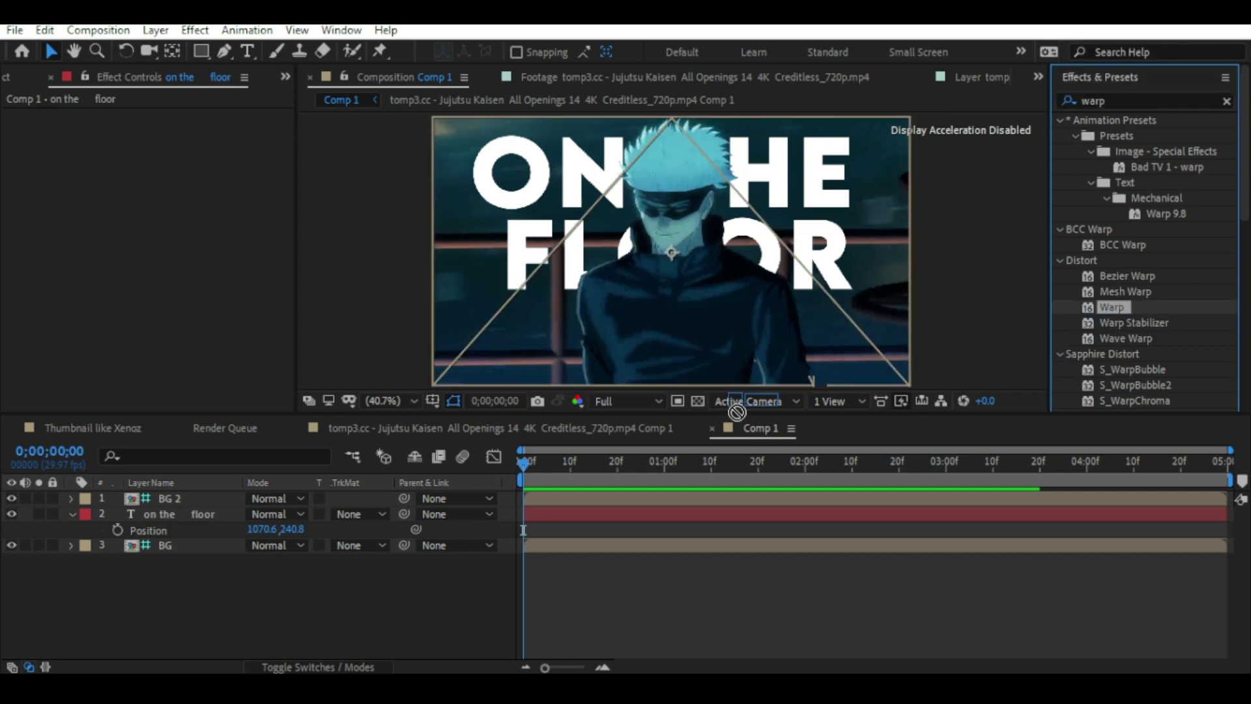
pyautogui.moveTo(1115, 307); pyautogui.dragTo(174, 516)
pyautogui.click(194, 131)
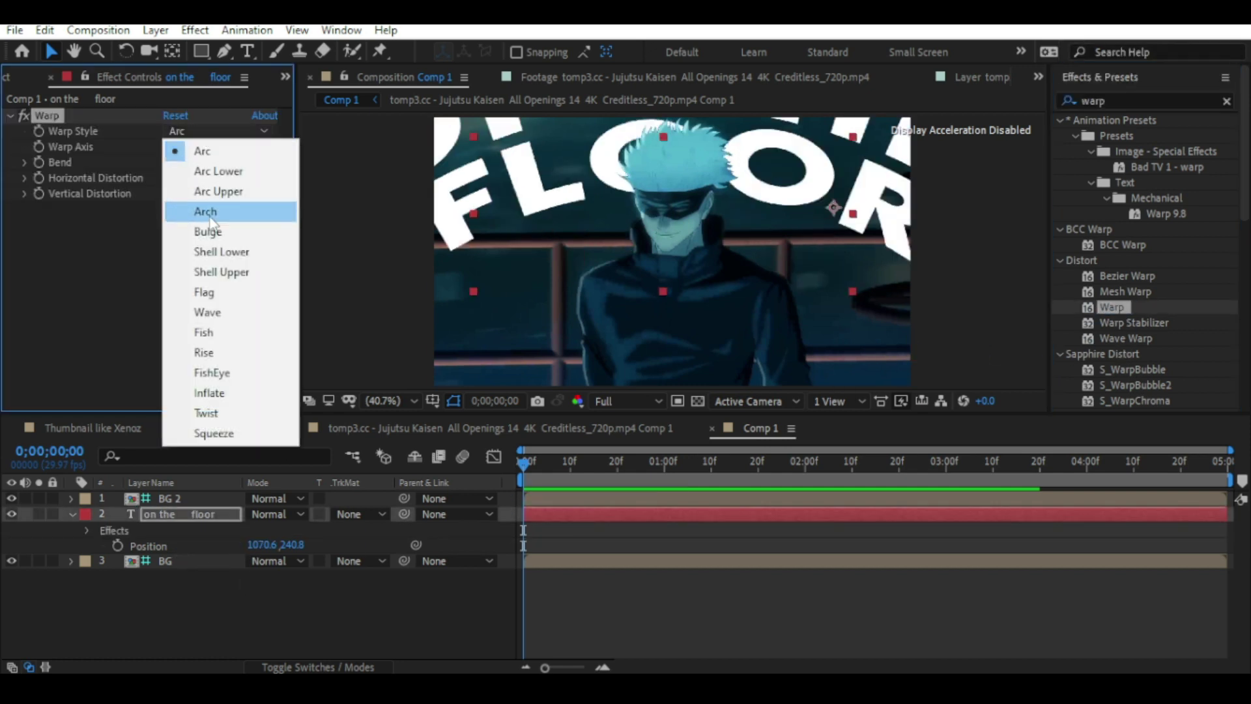
pyautogui.click(196, 232)
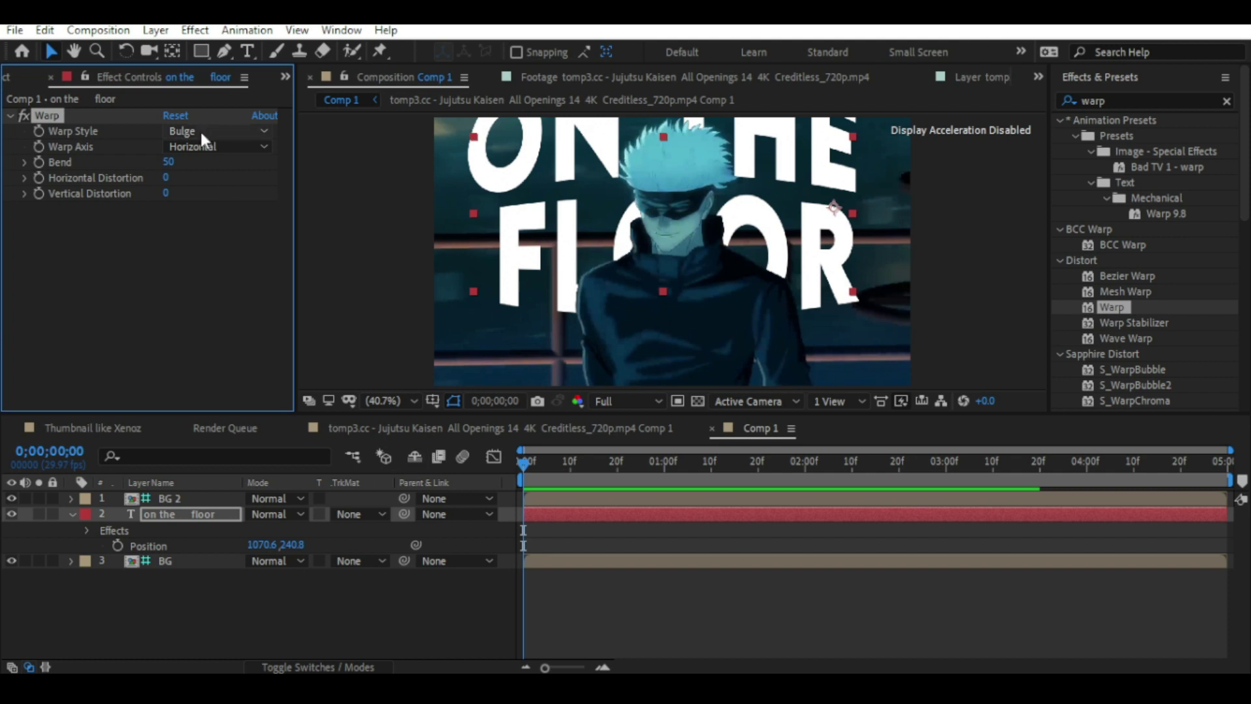
pyautogui.moveTo(168, 161); pyautogui.dragTo(117, 161)
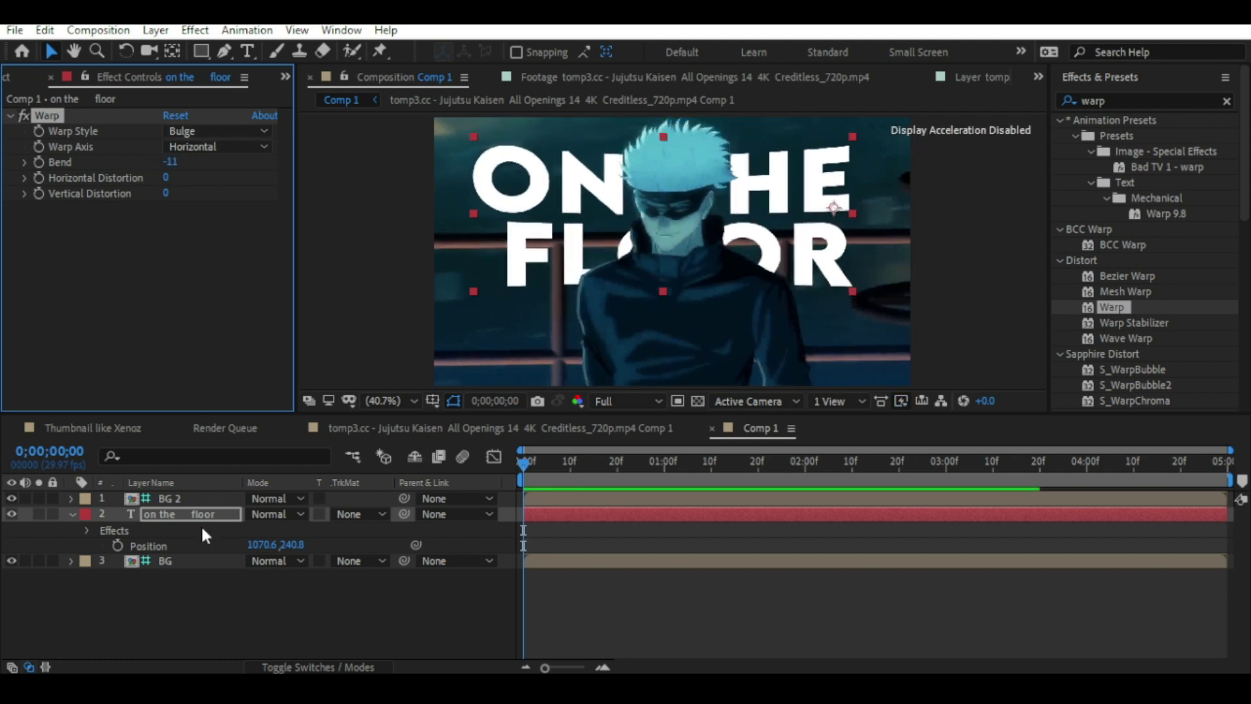
# Step: Enlarge the title to 229% and shift it slightly up and left
pyautogui.press('s')
pyautogui.moveTo(287, 530); pyautogui.dragTo(299, 530)
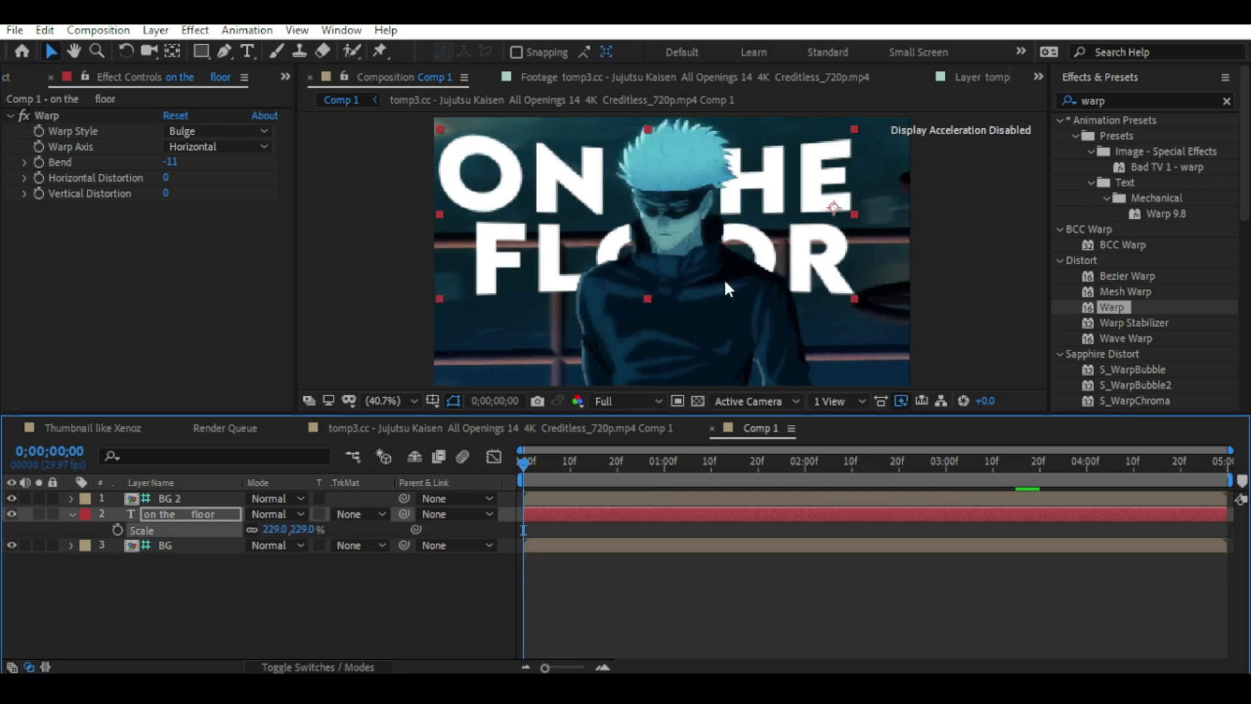
pyautogui.moveTo(835, 244); pyautogui.dragTo(828, 241)
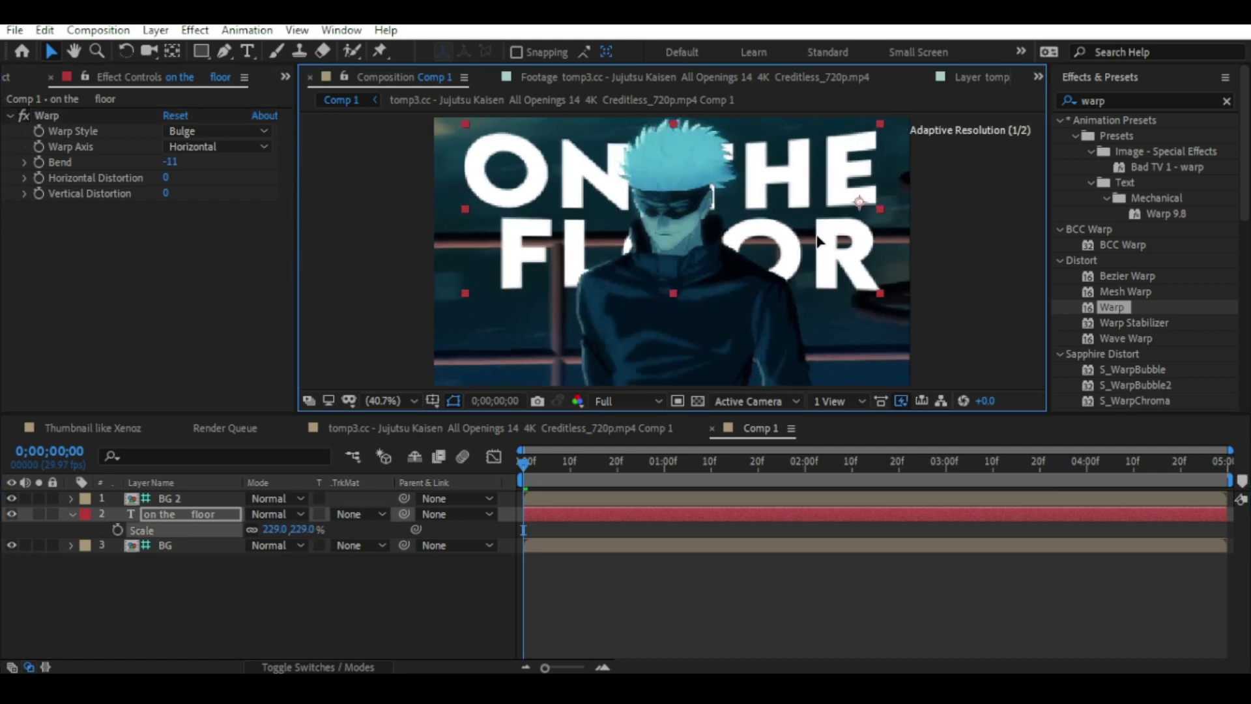
# Step: Reduce the title to 100 px with 123 px line spacing and adjust its first-line indent
pyautogui.doubleClick(484, 173)
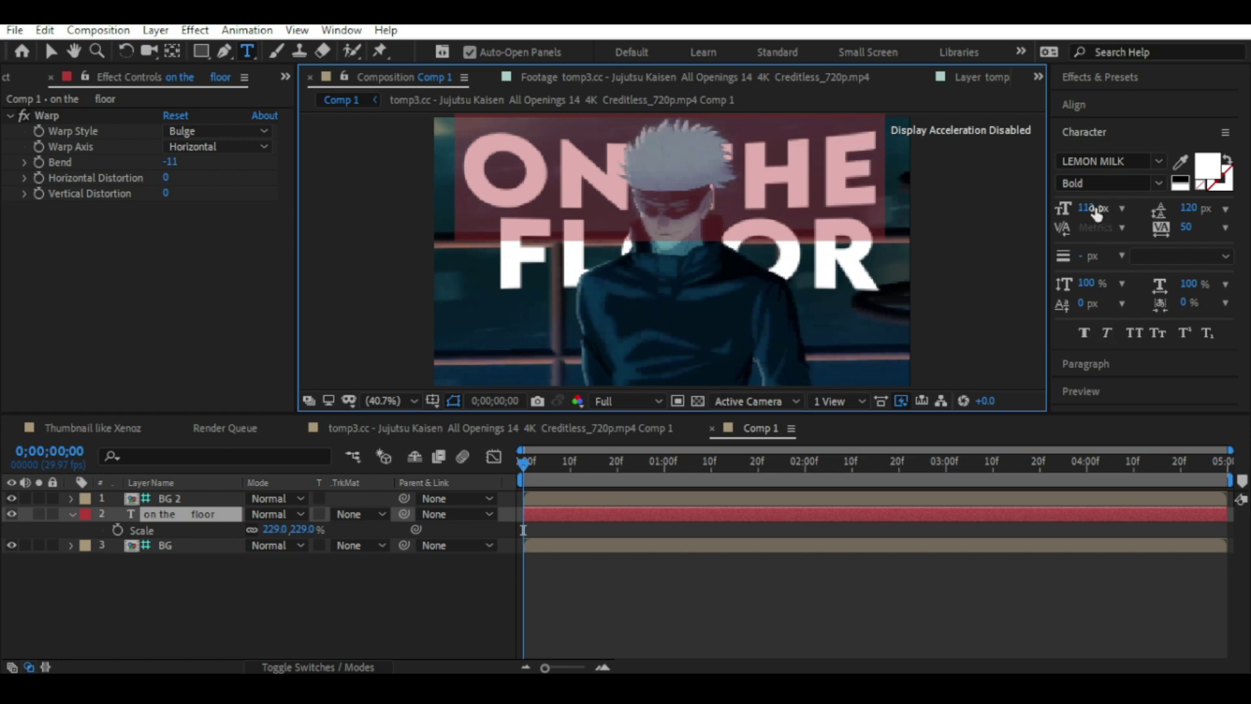
pyautogui.moveTo(1098, 212); pyautogui.dragTo(1084, 212)
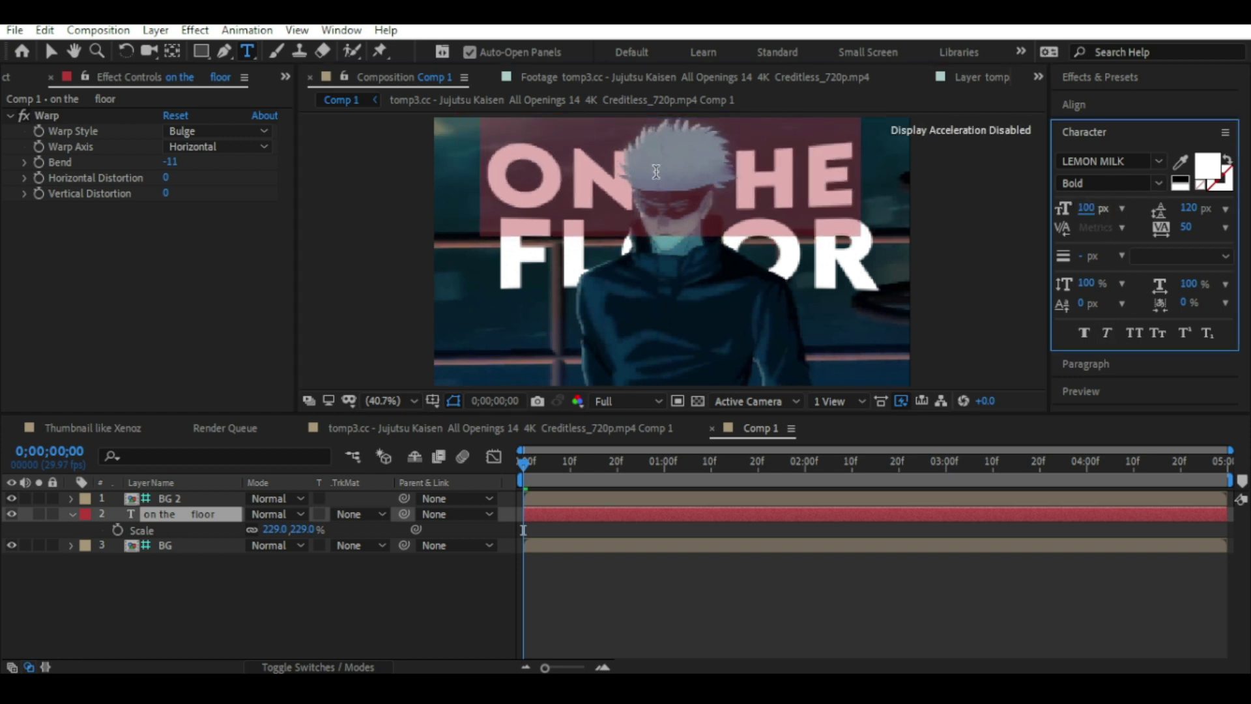
pyautogui.moveTo(656, 173); pyautogui.dragTo(466, 167)
pyautogui.moveTo(647, 172); pyautogui.dragTo(411, 174)
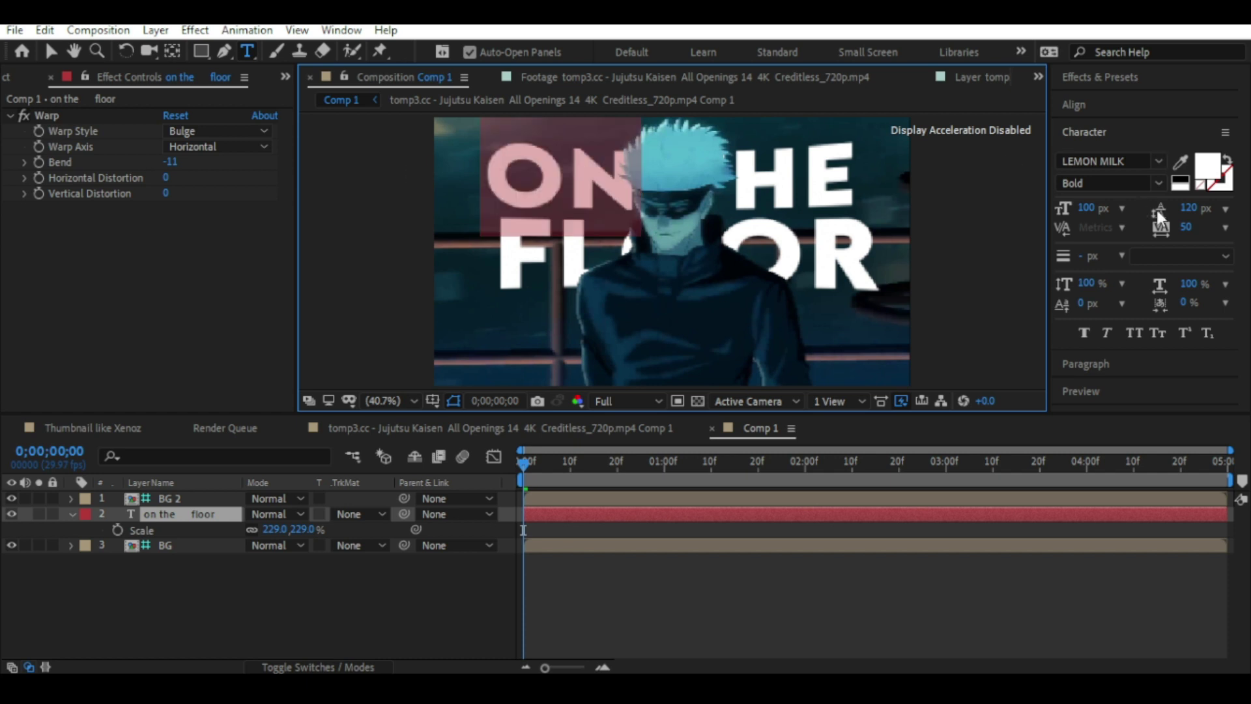
pyautogui.moveTo(1190, 217)
pyautogui.mouseDown()
pyautogui.moveTo(1184, 238)
pyautogui.moveTo(1173, 231)
pyautogui.mouseUp()
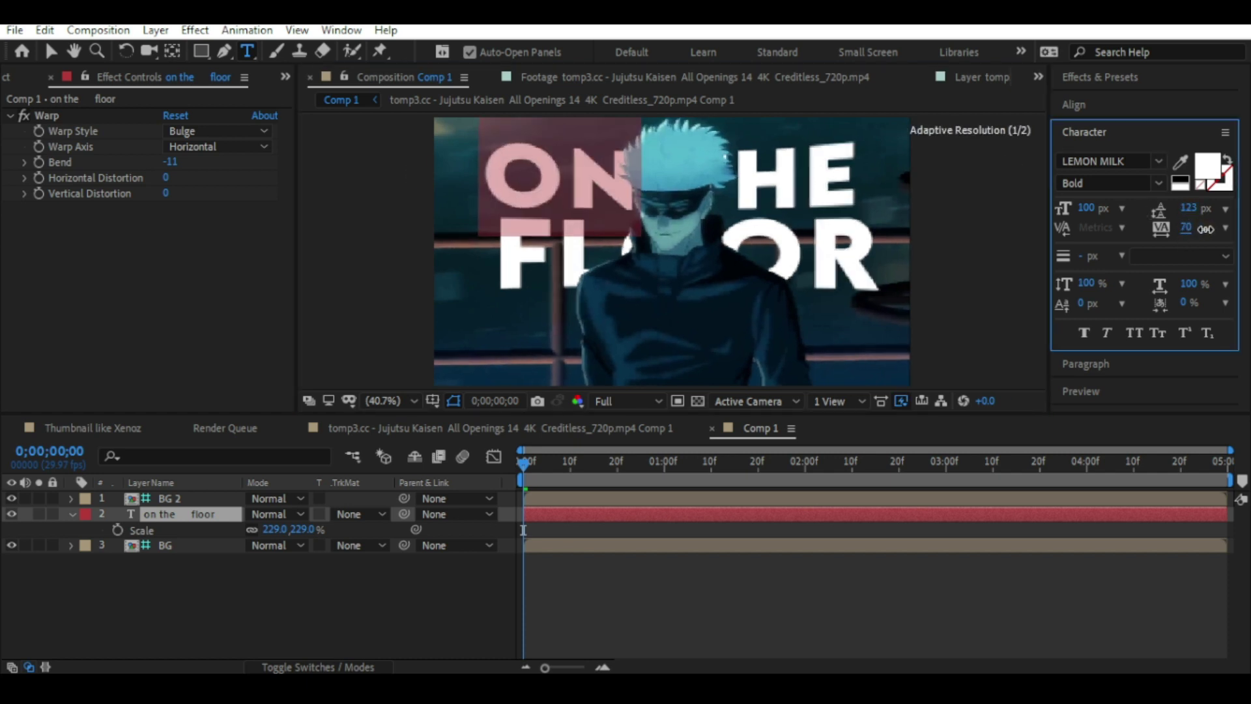
pyautogui.click(1089, 368)
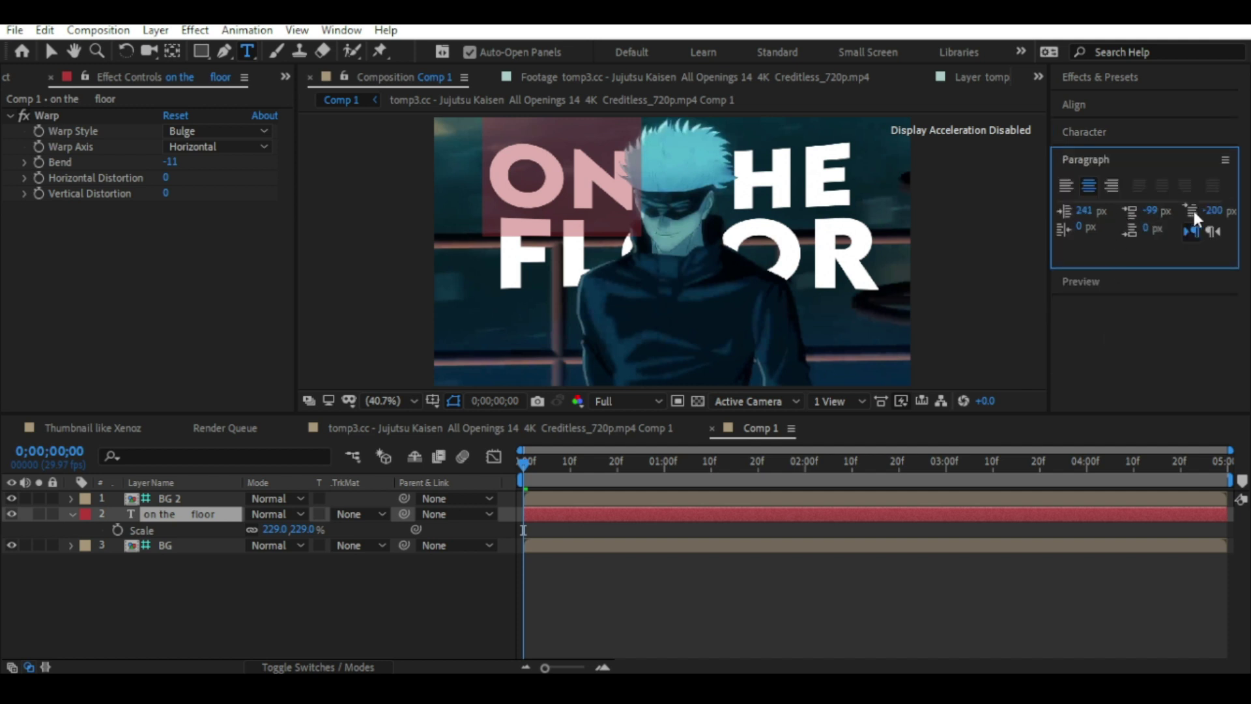
pyautogui.moveTo(1214, 210)
pyautogui.mouseDown()
pyautogui.moveTo(1201, 209)
pyautogui.moveTo(1234, 210)
pyautogui.mouseUp()
pyautogui.click(842, 174)
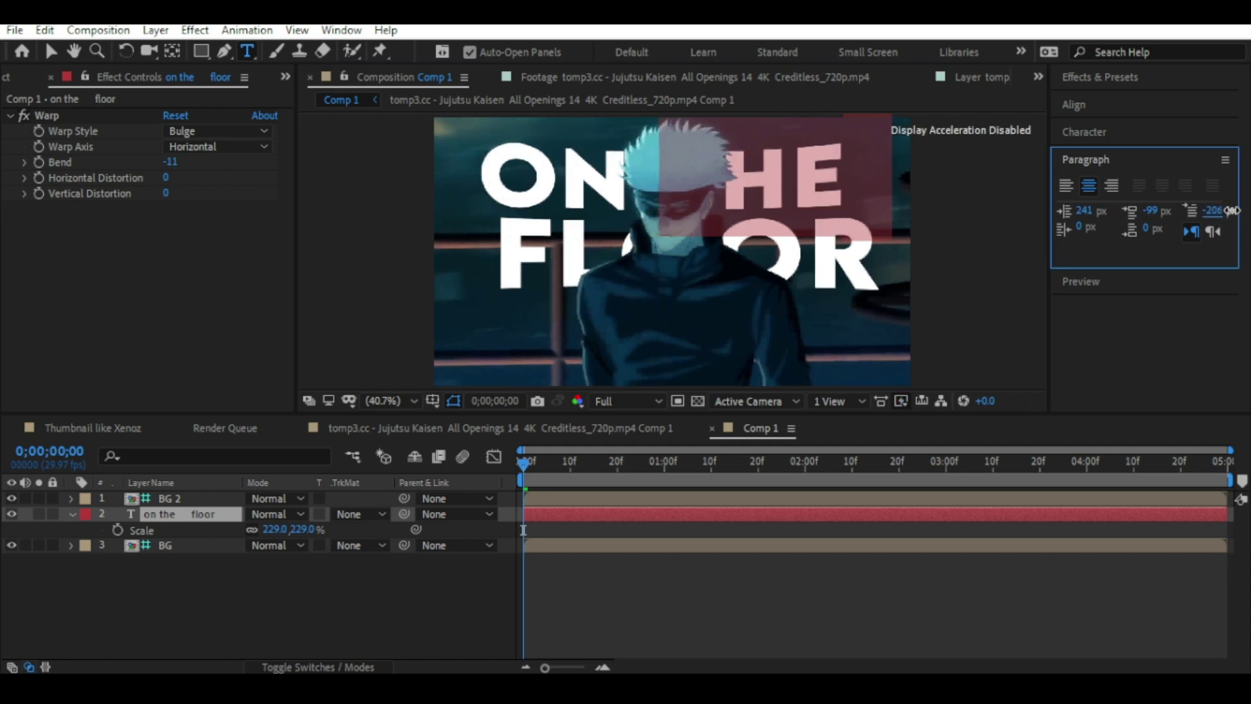
# Step: Adjust the title's horizontal scale around 97% for the first line
pyautogui.click(1117, 131)
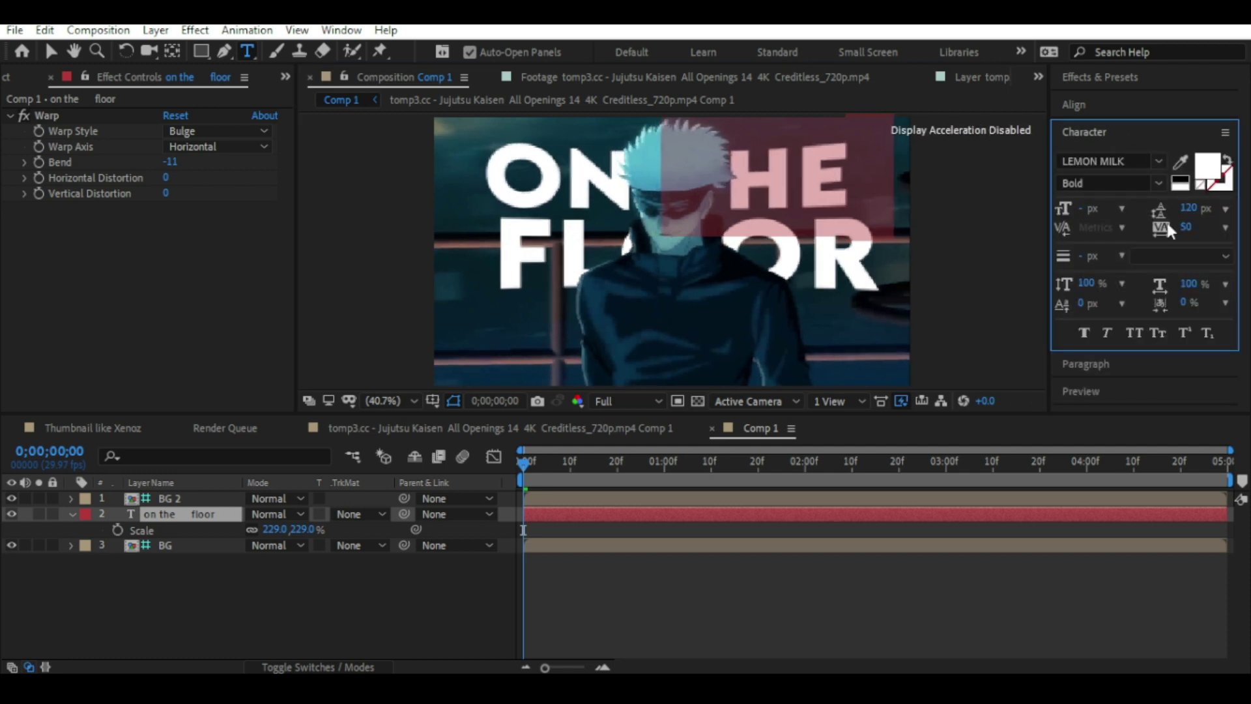
pyautogui.moveTo(1180, 285); pyautogui.dragTo(1171, 285)
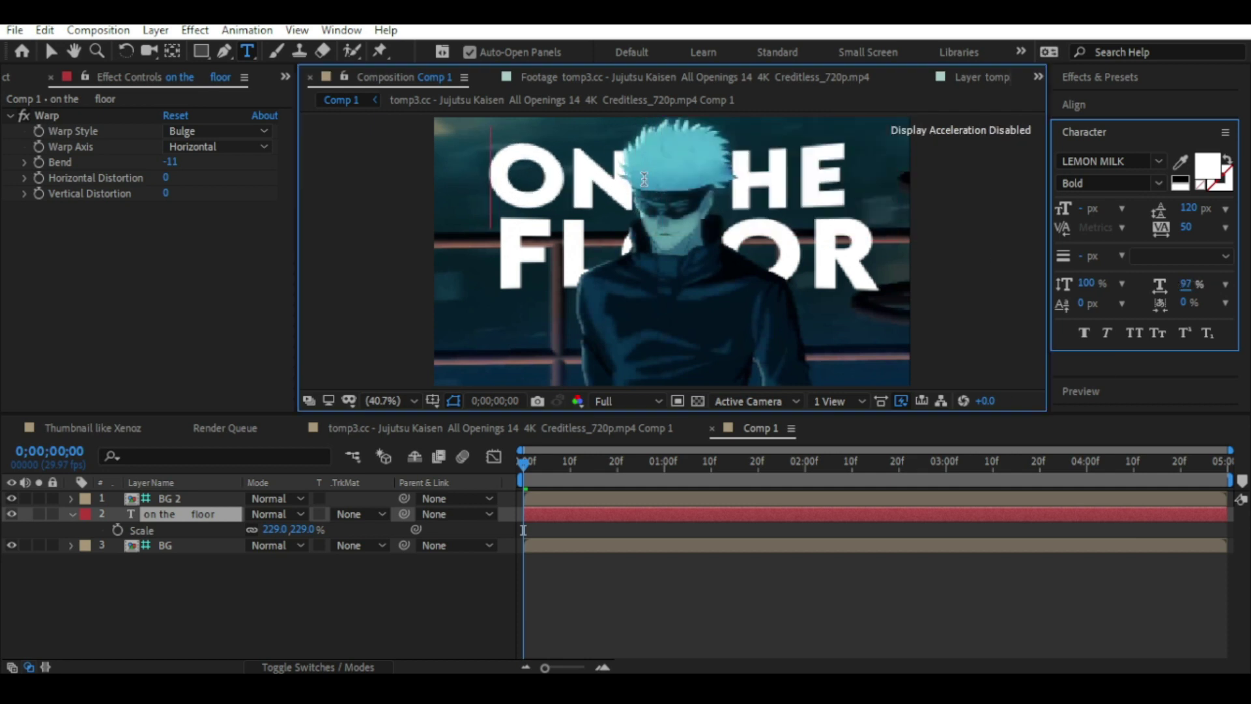
pyautogui.tripleClick(640, 204)
pyautogui.moveTo(1184, 285); pyautogui.dragTo(1193, 284)
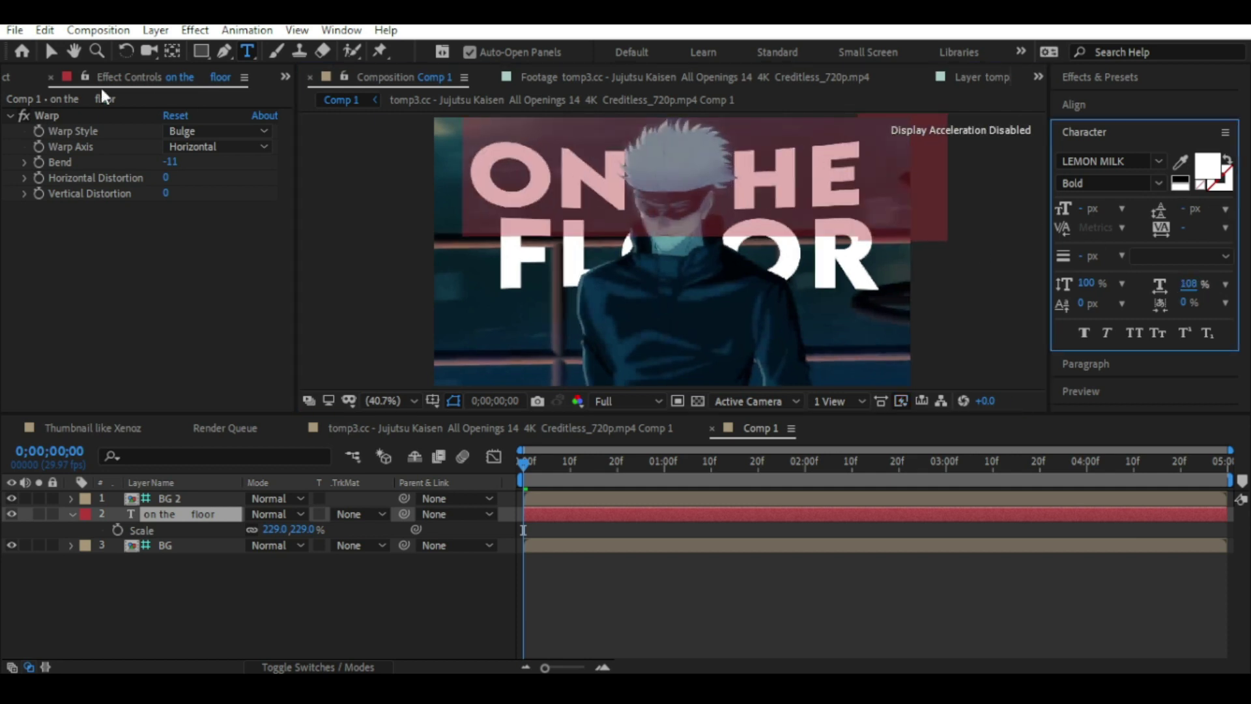
pyautogui.click(51, 51)
# Step: Move the title about 30 px right and up
pyautogui.doubleClick(776, 215)
pyautogui.moveTo(508, 251); pyautogui.dragTo(849, 245)
pyautogui.moveTo(487, 174); pyautogui.dragTo(881, 174)
pyautogui.click(627, 172)
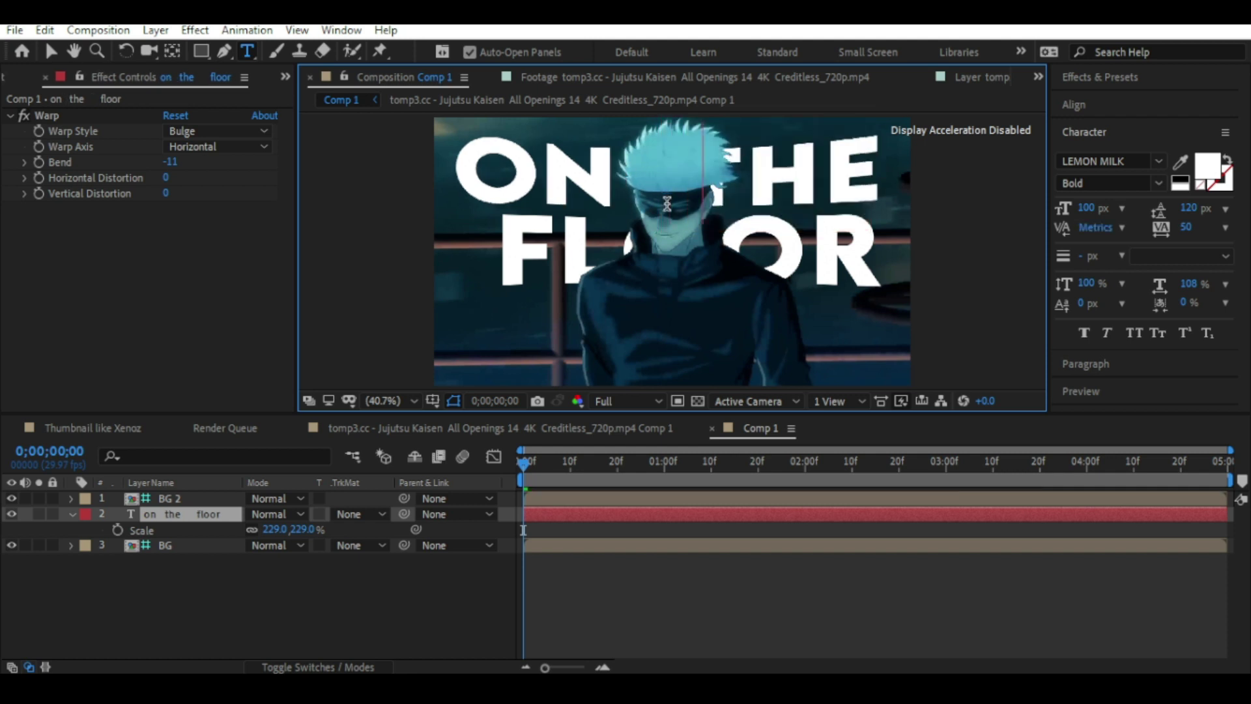
pyautogui.click(51, 51)
pyautogui.moveTo(613, 199); pyautogui.dragTo(633, 196)
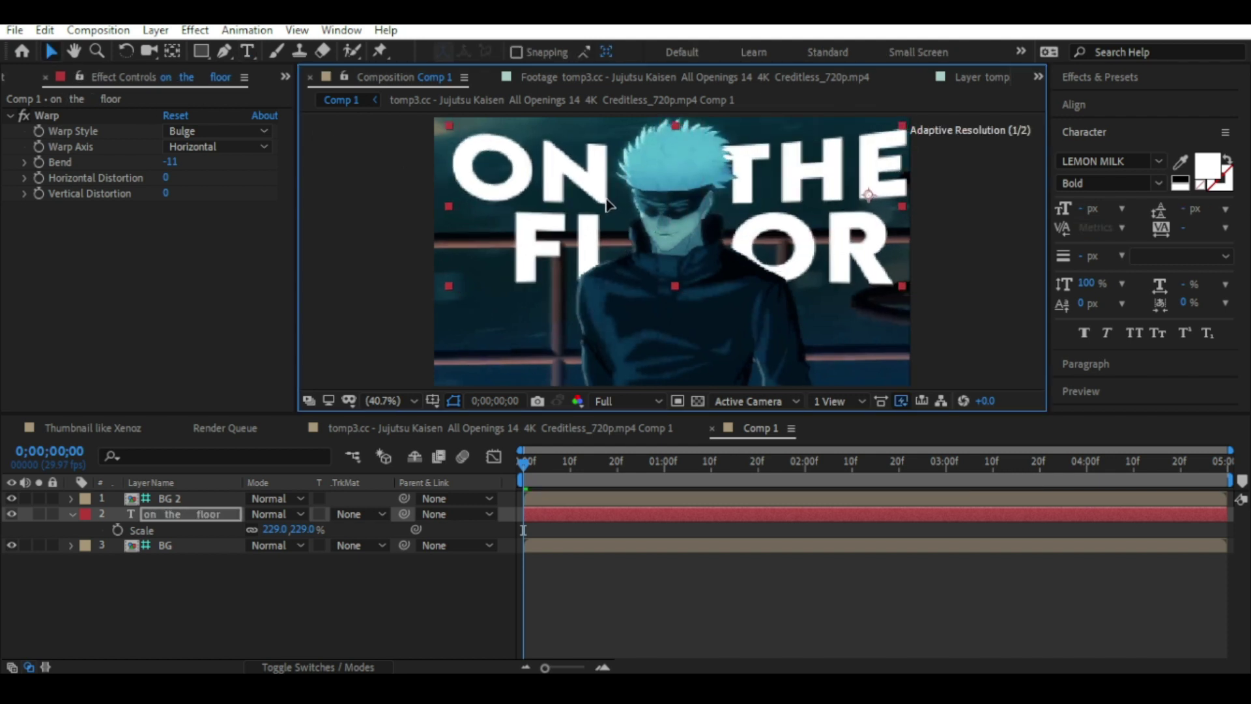
# Step: Remove a stray backslash before FLOOR and reselect the FLOOR line
pyautogui.doubleClick(590, 234)
pyautogui.moveTo(521, 251); pyautogui.dragTo(946, 257)
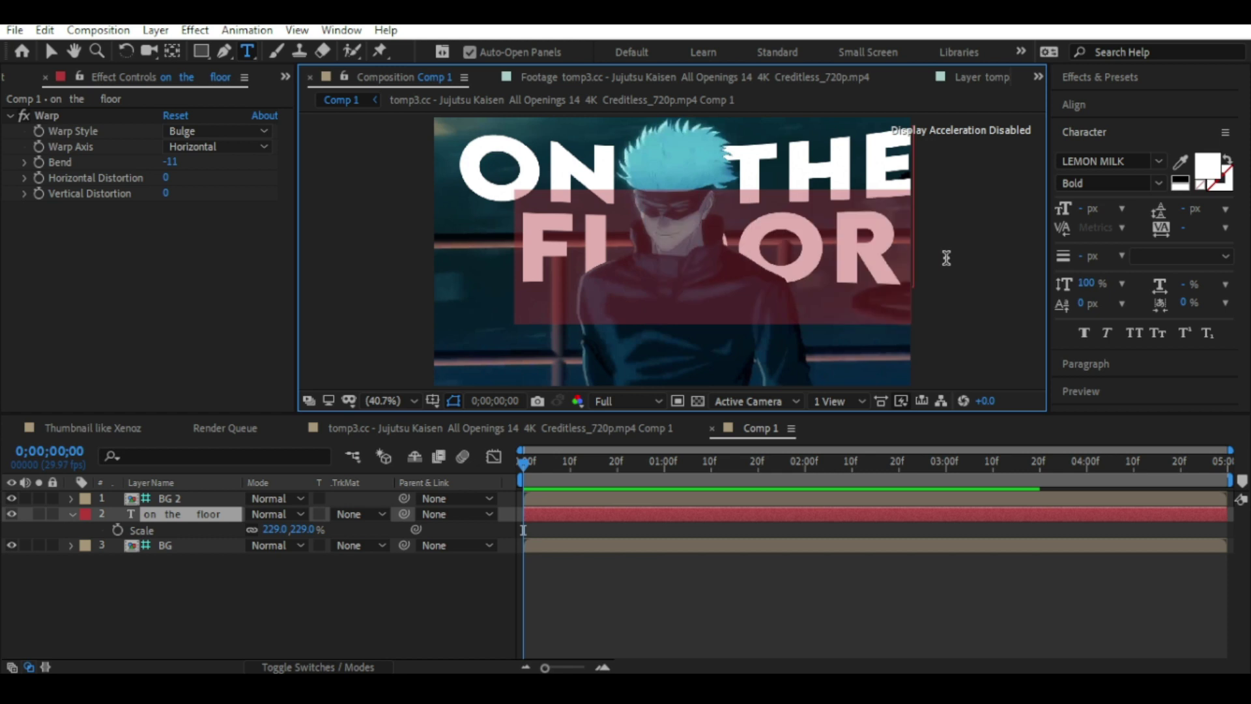
pyautogui.click(519, 262)
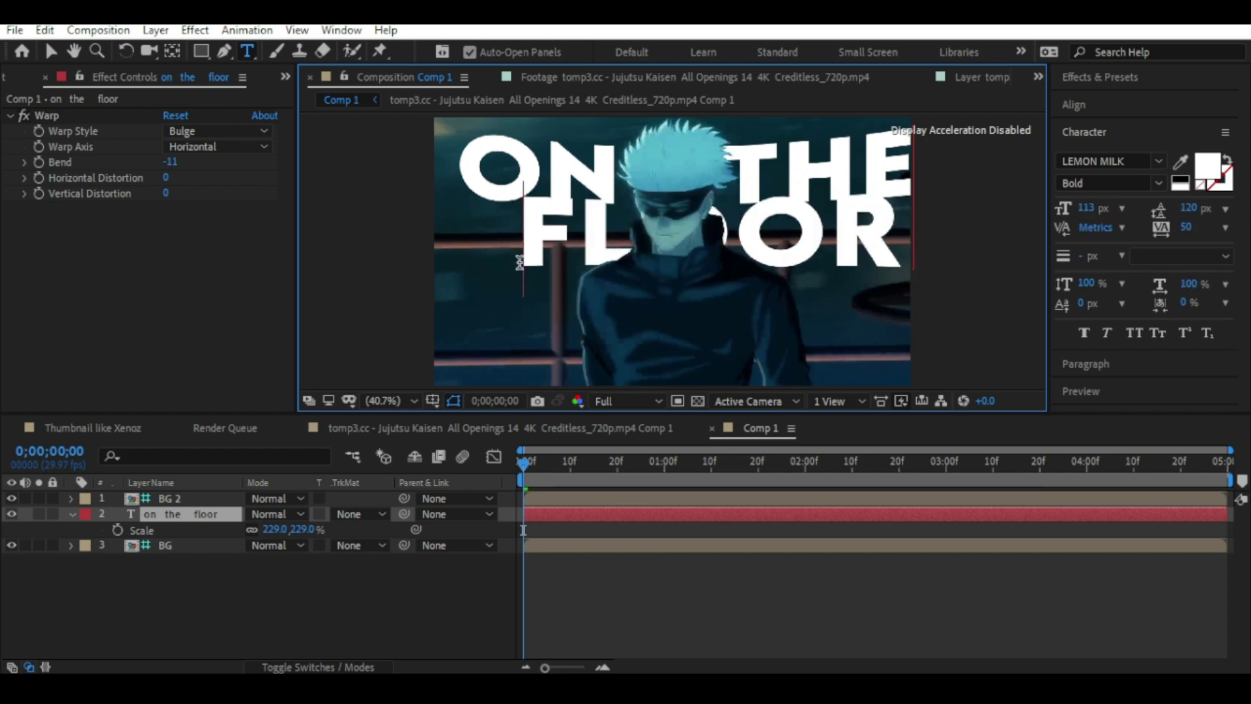
pyautogui.write('\\')
pyautogui.press('BackSpace')
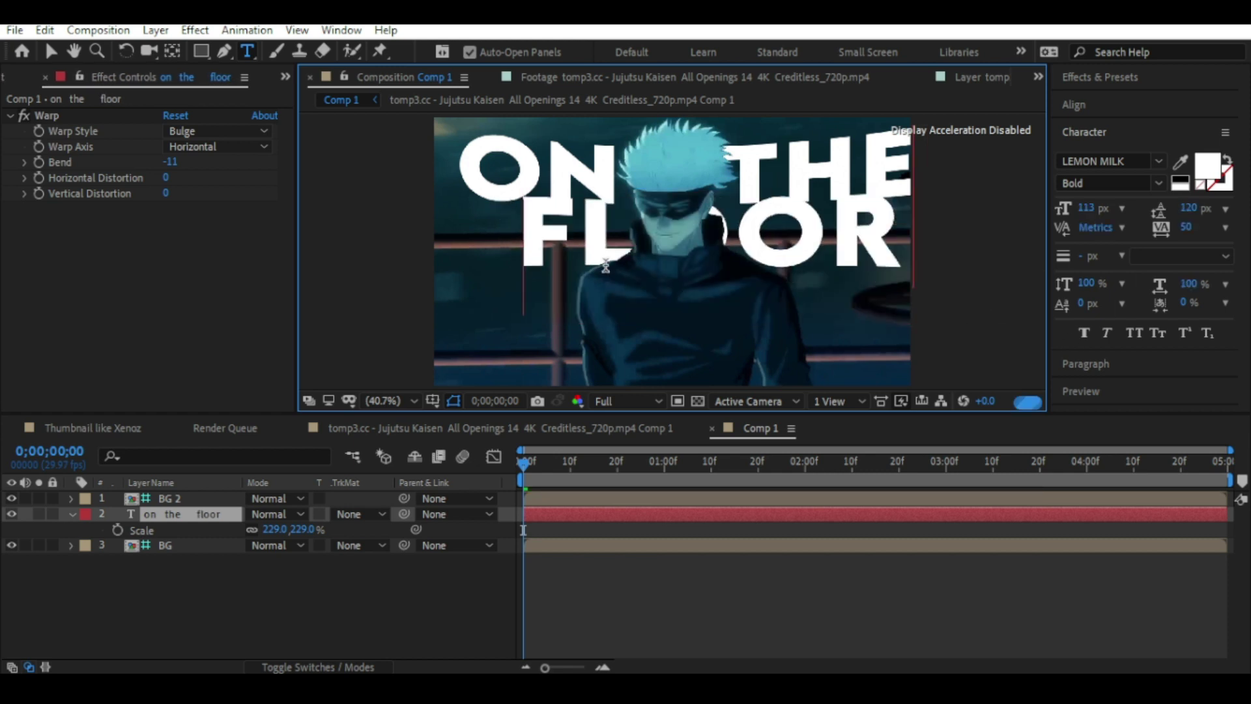
pyautogui.moveTo(518, 257); pyautogui.dragTo(901, 255)
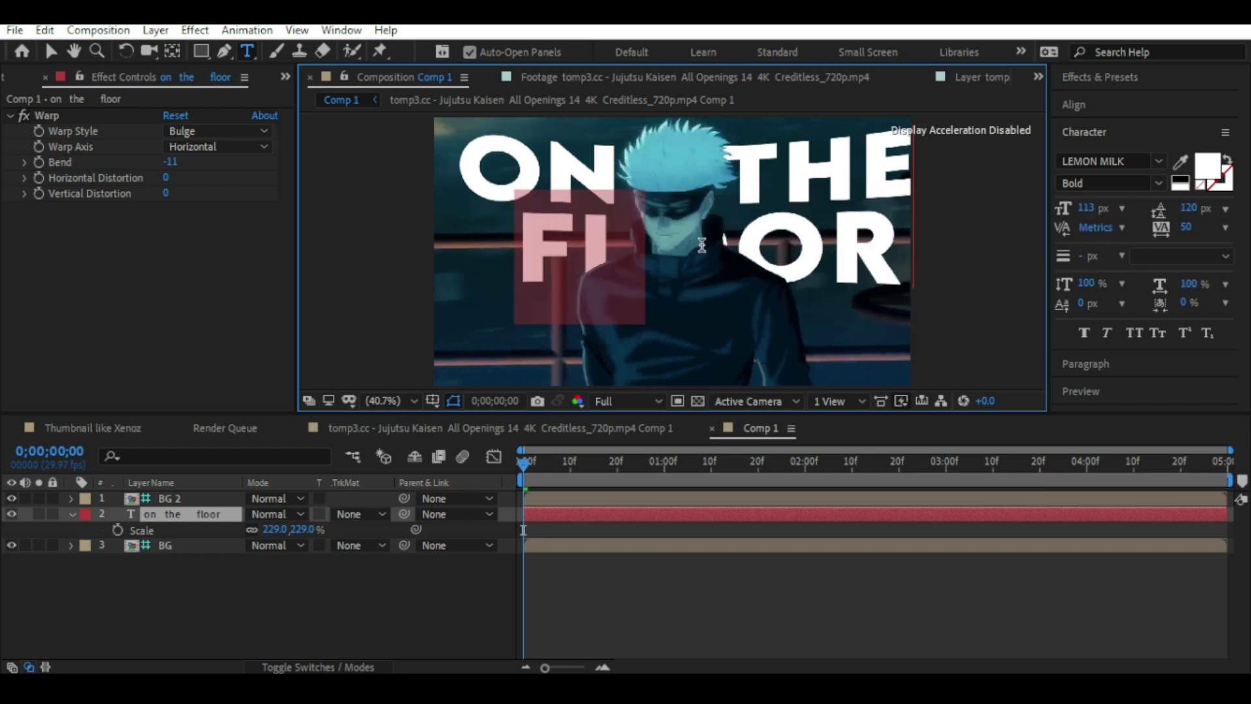
pyautogui.click(1097, 393)
# Step: Give FLOOR a negative indent and set the paragraph space before to -221 px
pyautogui.click(1085, 160)
pyautogui.moveTo(1209, 212); pyautogui.dragTo(1186, 209)
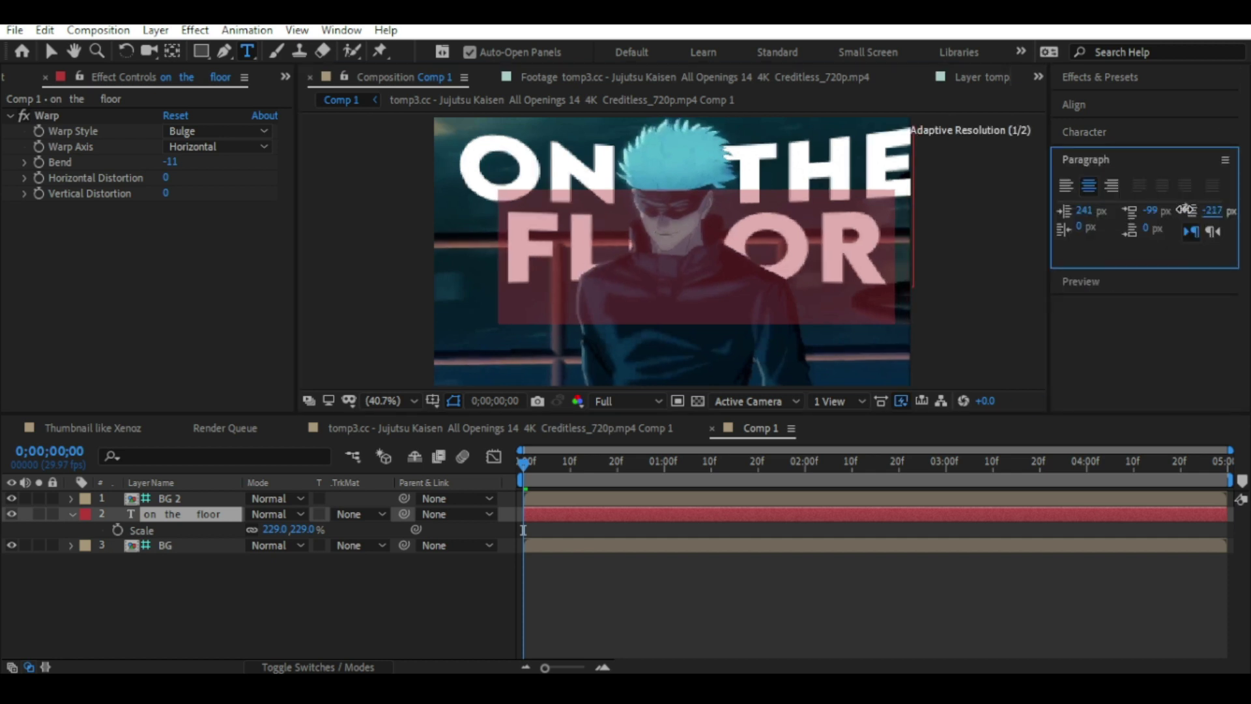
pyautogui.moveTo(454, 171); pyautogui.dragTo(944, 252)
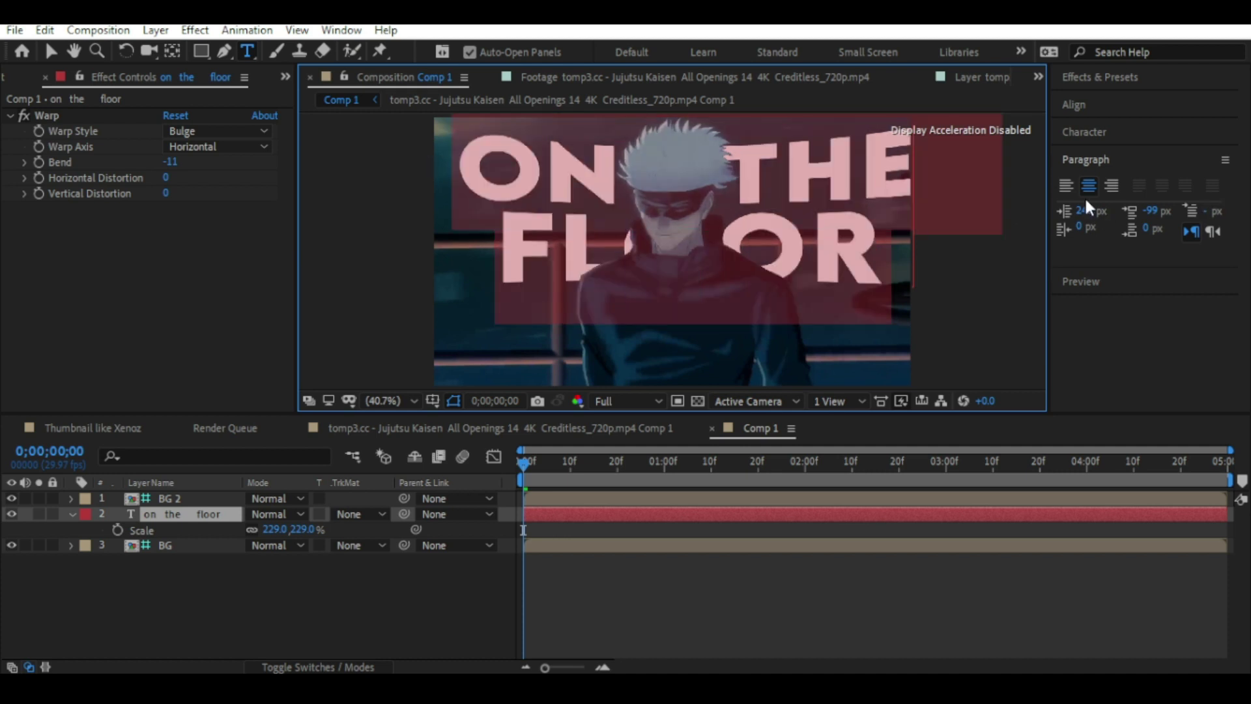
pyautogui.moveTo(1154, 215); pyautogui.dragTo(1094, 211)
pyautogui.moveTo(1199, 217); pyautogui.dragTo(1167, 217)
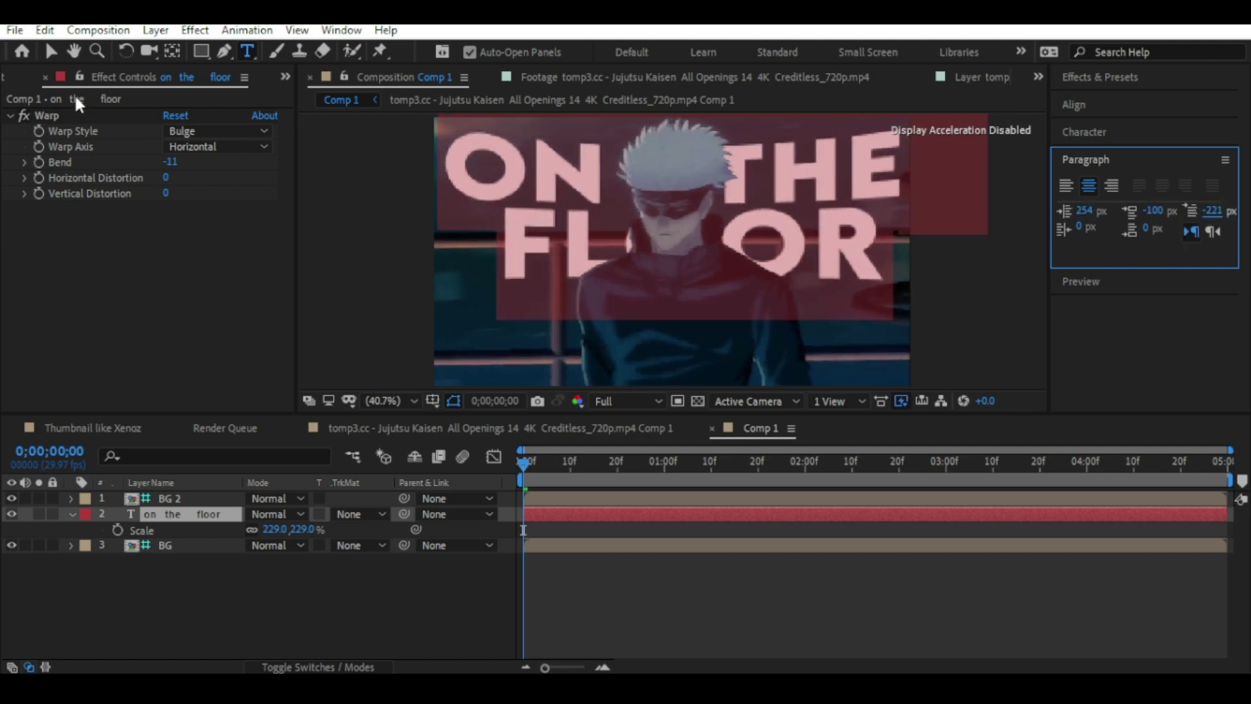
pyautogui.click(50, 51)
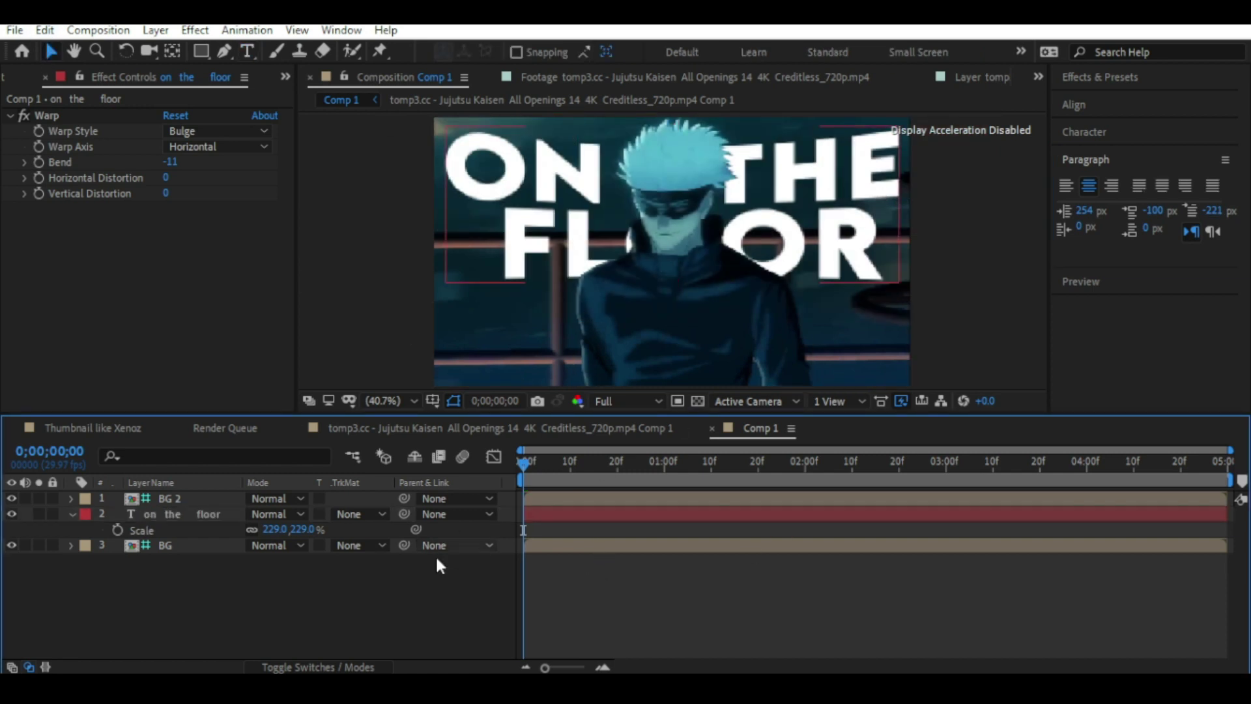
# Step: Compare the title with the reference thumbnail and return to Comp 1
pyautogui.hotkey('alt', 'Tab')
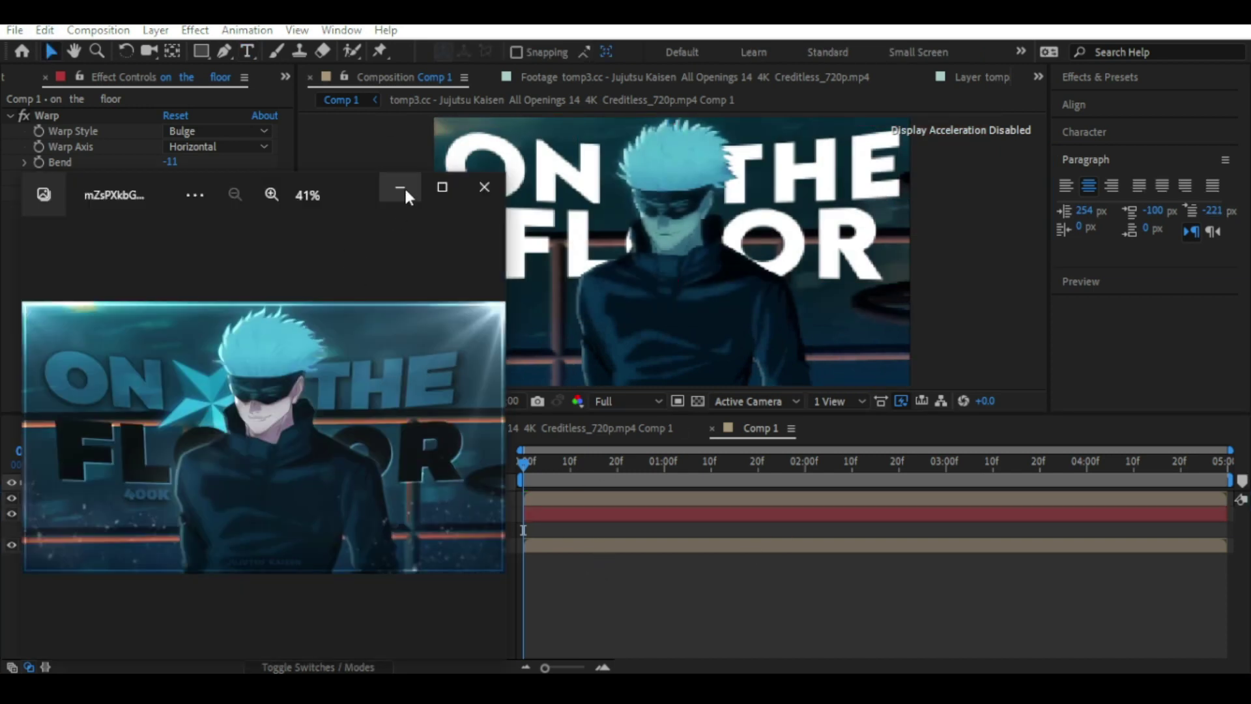
pyautogui.click(400, 189)
pyautogui.doubleClick(631, 227)
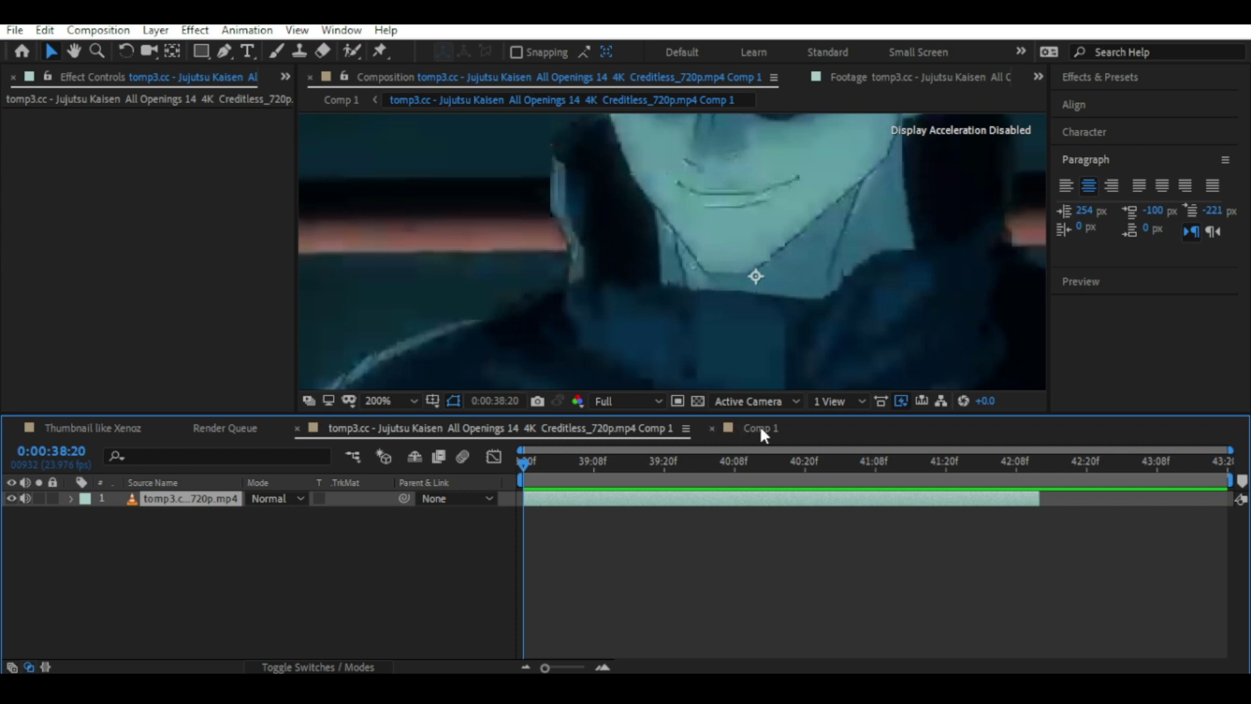
pyautogui.click(760, 430)
pyautogui.click(566, 426)
pyautogui.click(778, 430)
# Step: Delete the extra space between ON and THE in the title
pyautogui.doubleClick(196, 514)
pyautogui.click(688, 210)
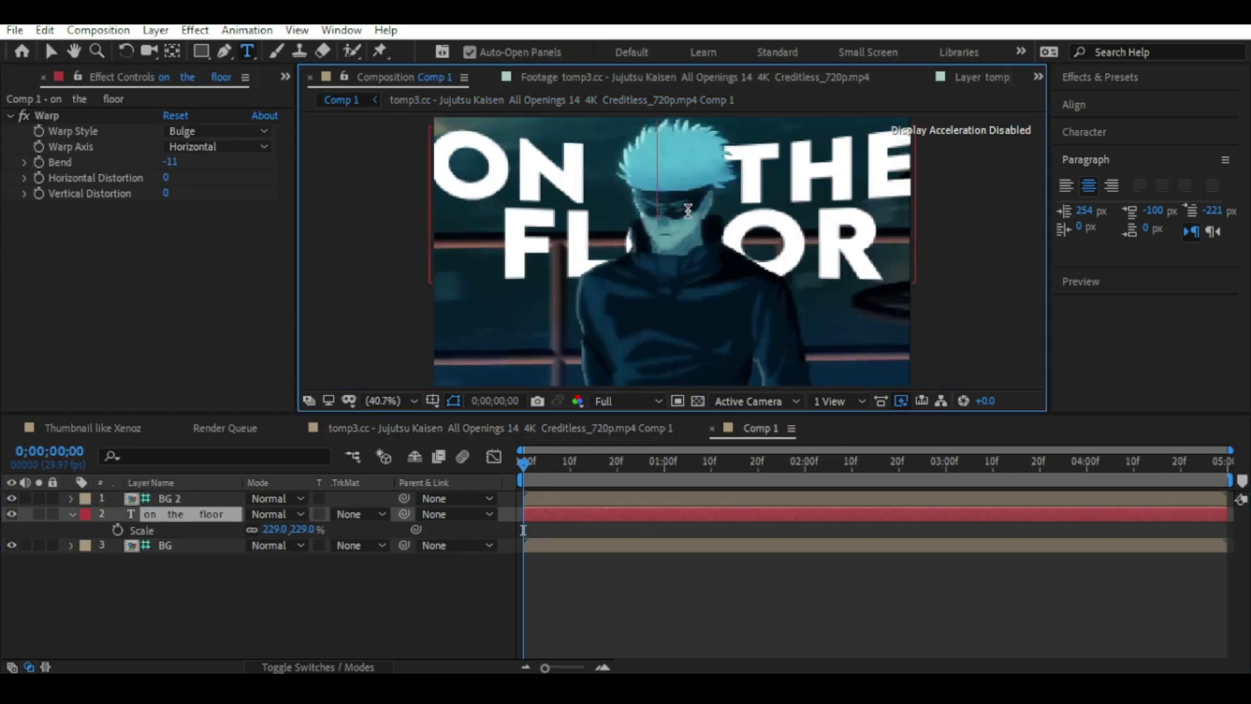
pyautogui.press('BackSpace')
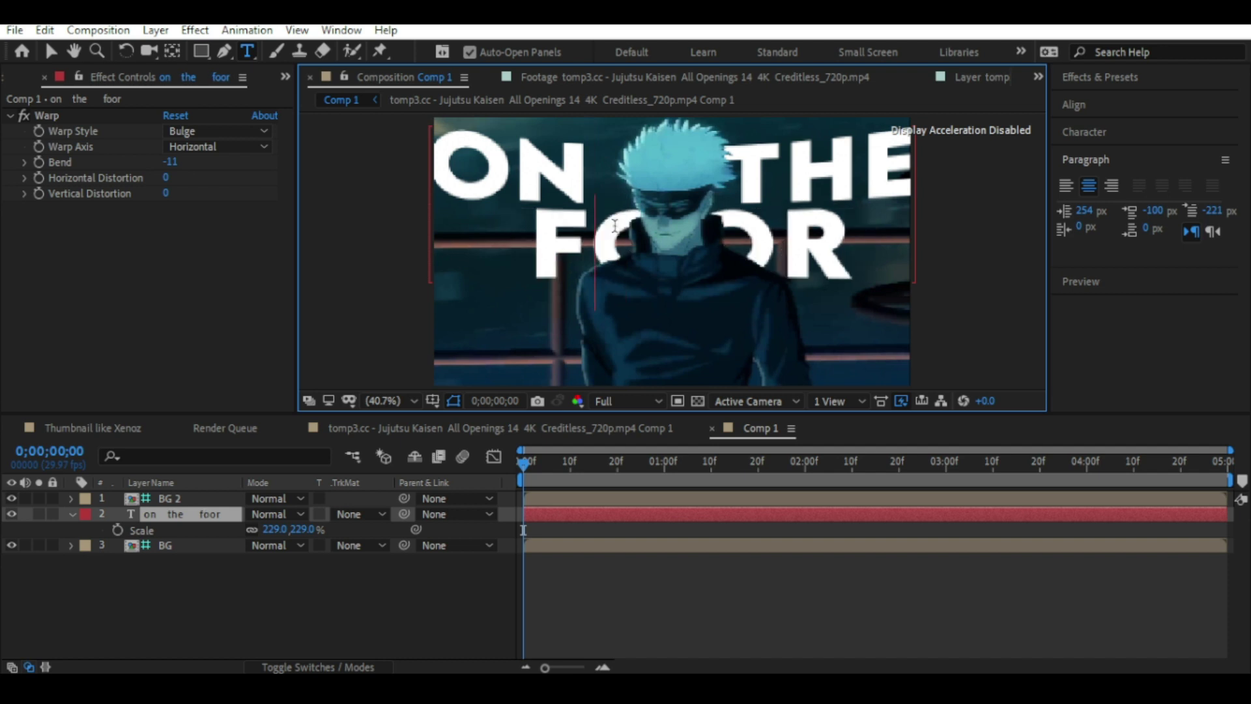
pyautogui.write('l')
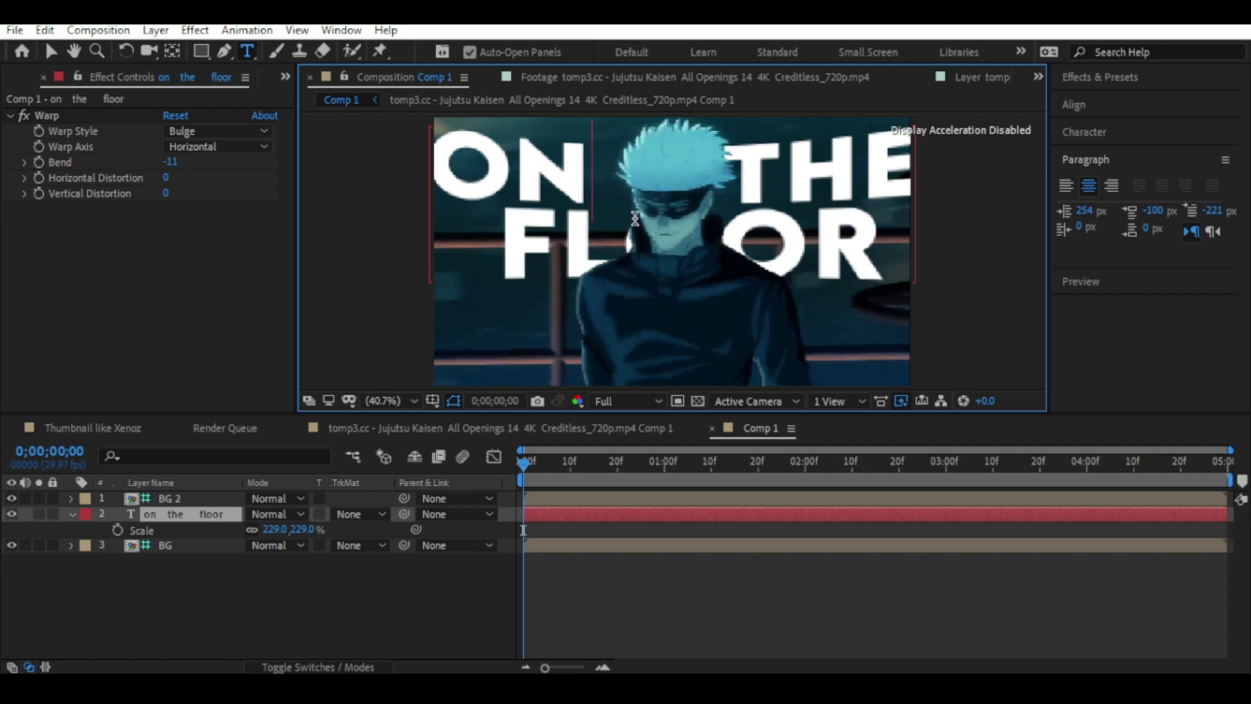
pyautogui.press('BackSpace')
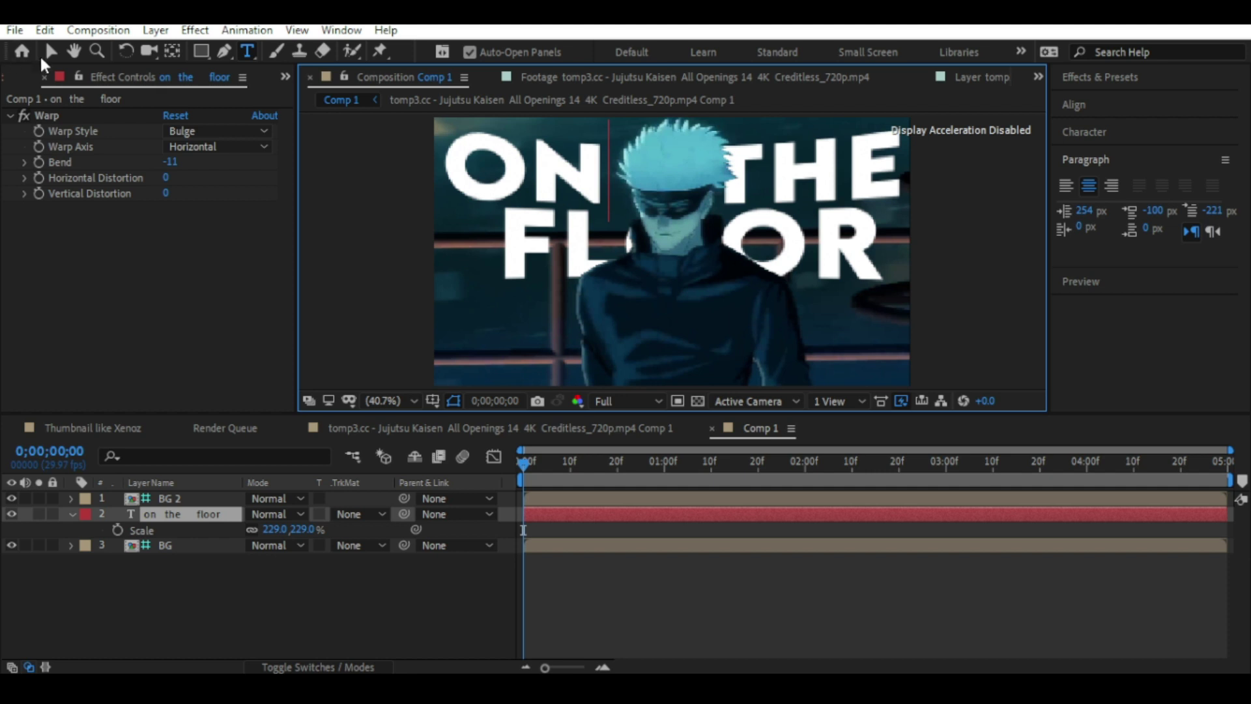
pyautogui.click(51, 51)
# Step: Nudge the title slightly up and right, checking it against the reference
pyautogui.moveTo(758, 207); pyautogui.dragTo(761, 197)
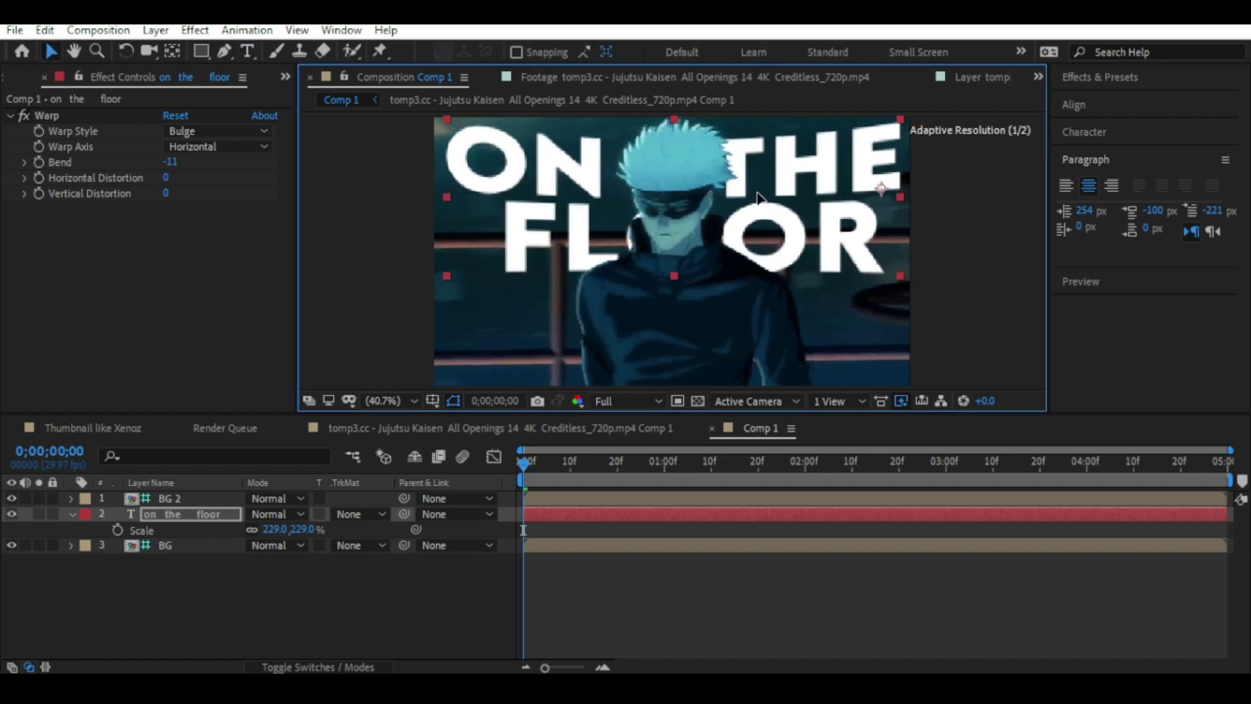
pyautogui.click(581, 592)
pyautogui.hotkey('alt', 'Tab')
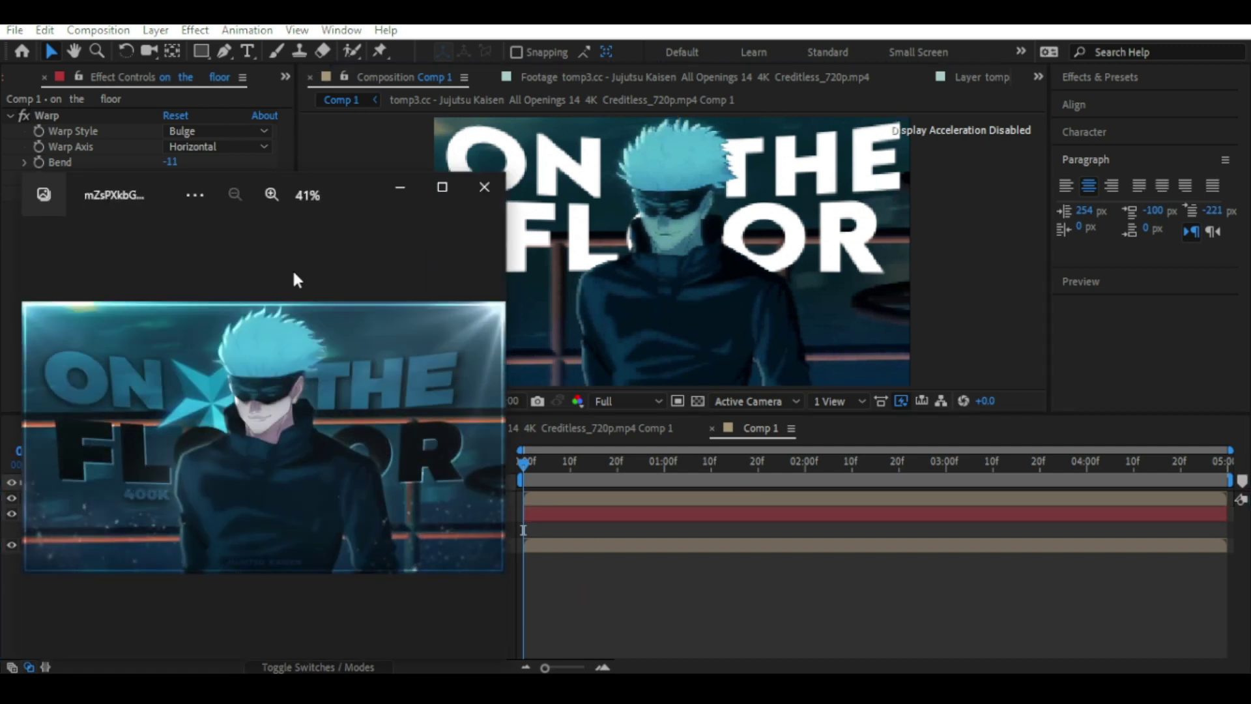
pyautogui.click(400, 196)
pyautogui.click(166, 514)
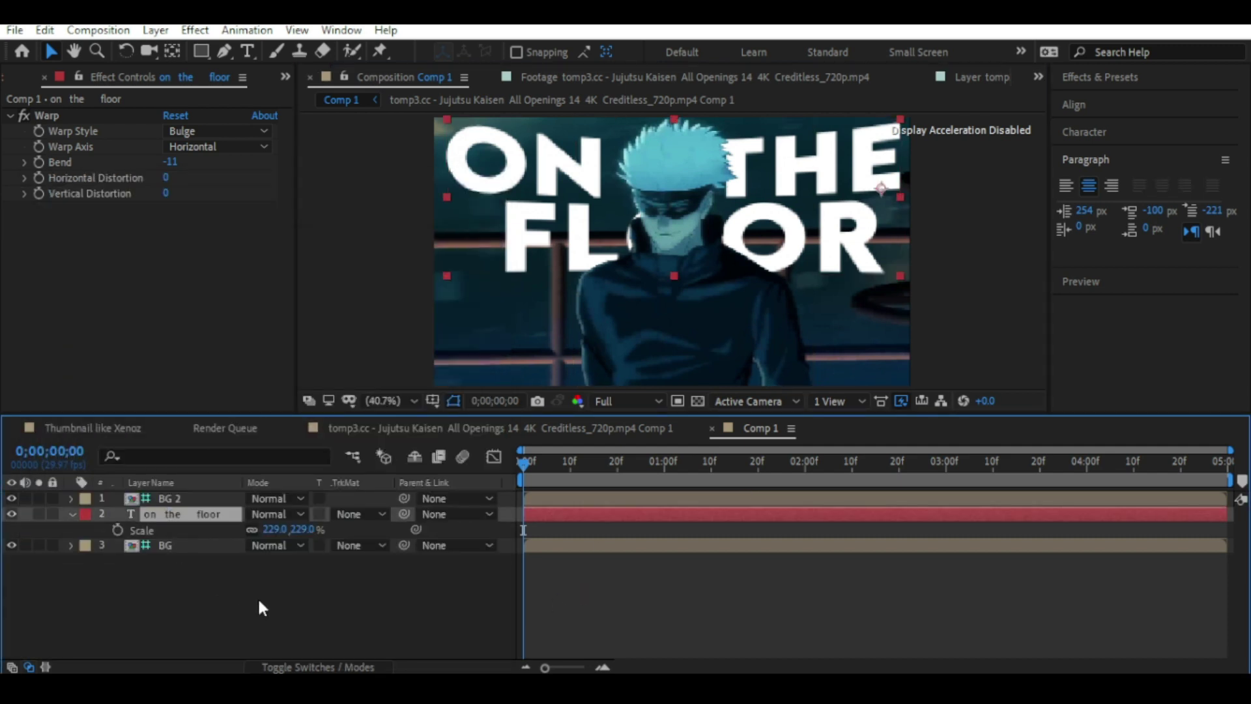
pyautogui.doubleClick(499, 258)
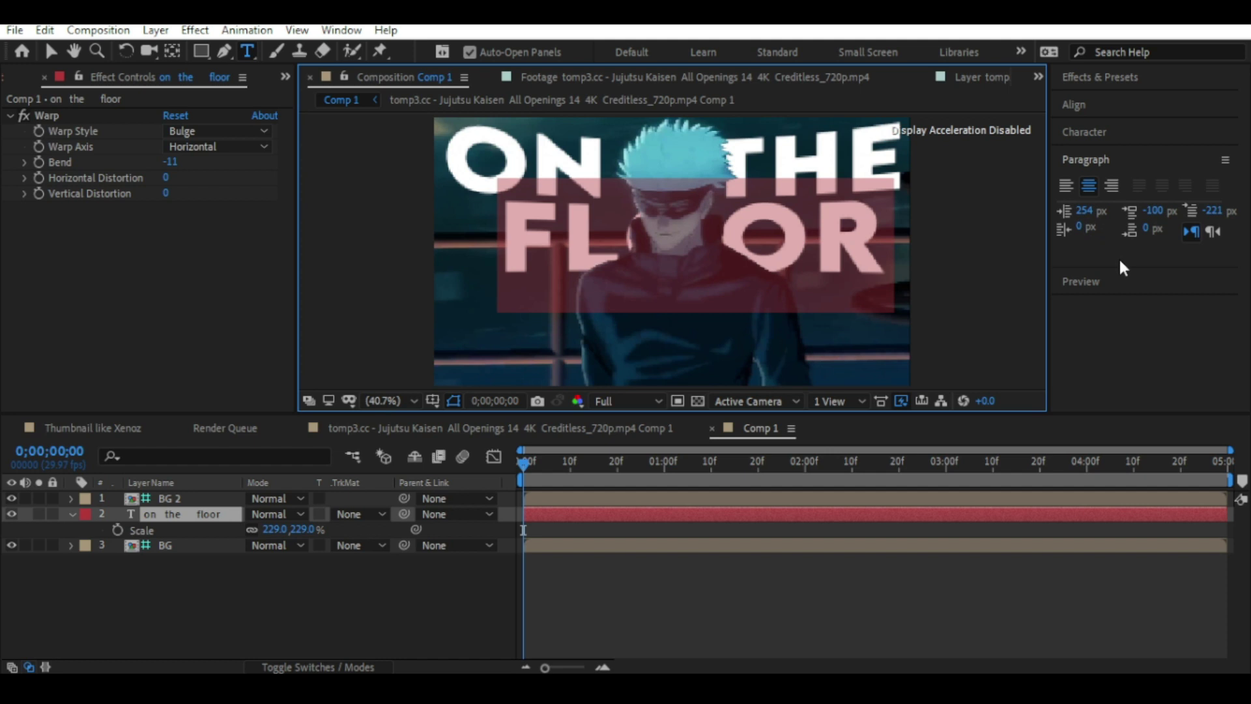
# Step: Change the FLOOR text colour to black
pyautogui.click(1101, 133)
pyautogui.click(1207, 166)
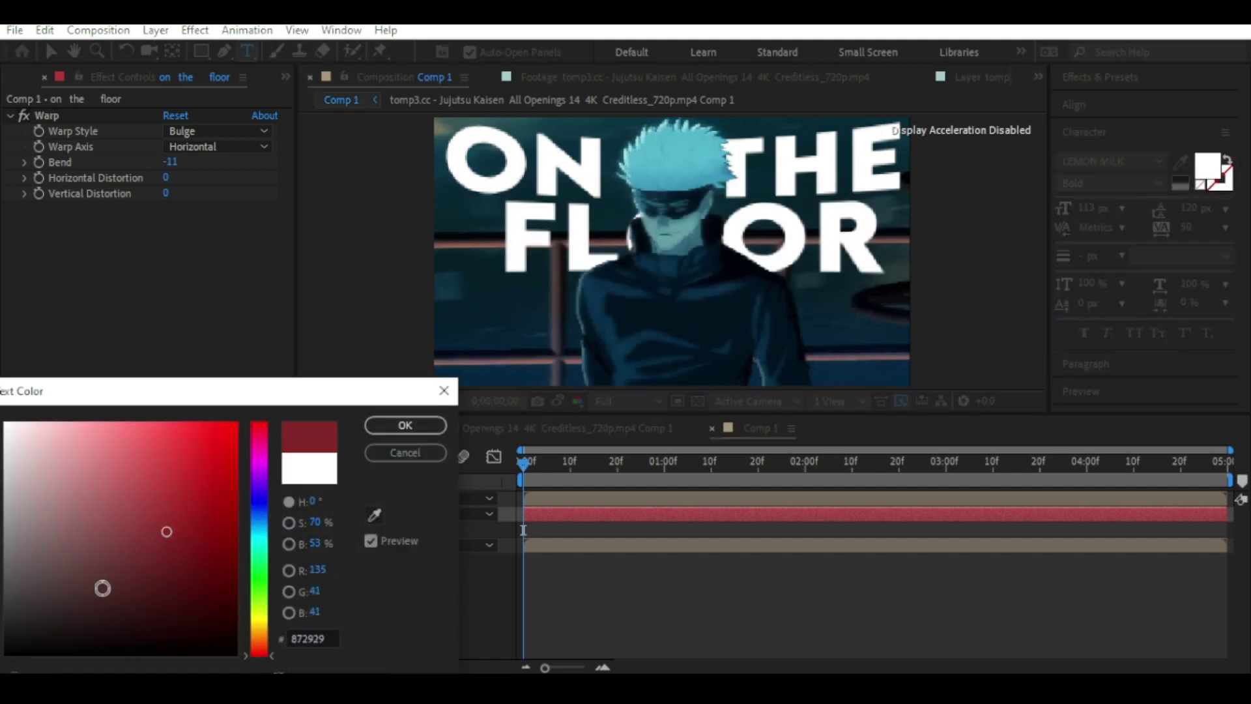
pyautogui.moveTo(102, 588); pyautogui.dragTo(4, 654)
pyautogui.click(404, 424)
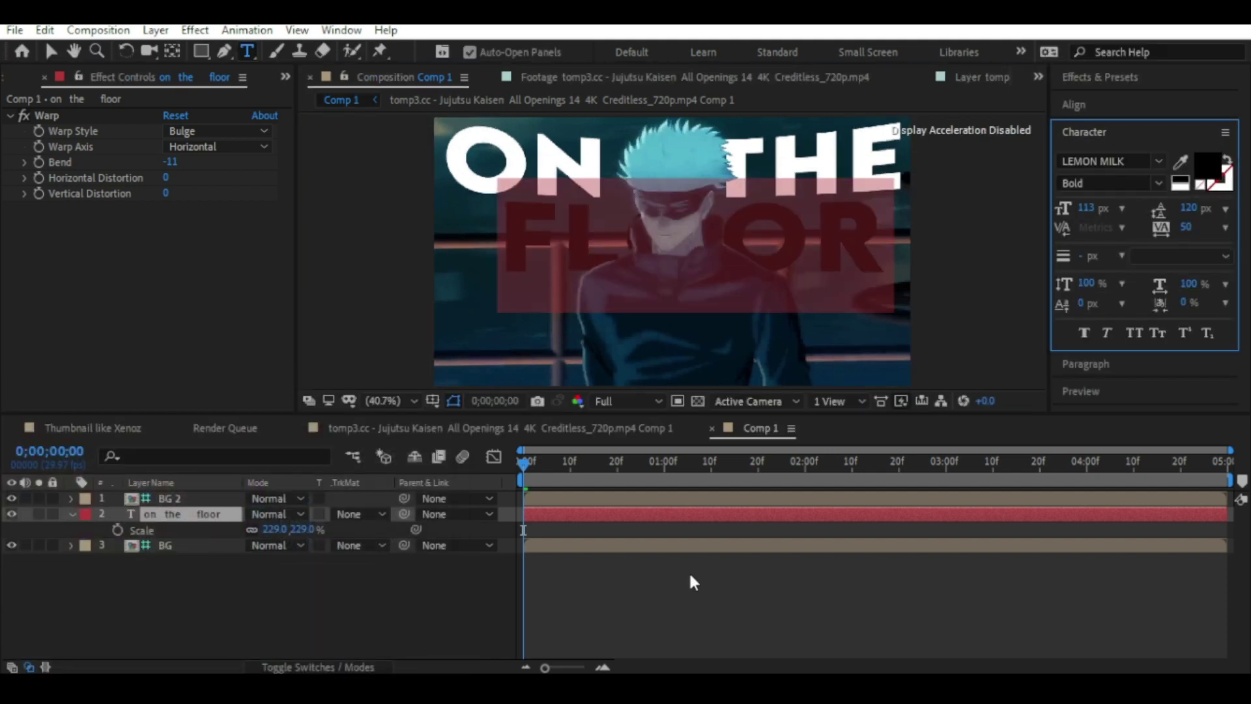
# Step: Duplicate the title layer and delete ON THE from the copy, leaving a floor layer
pyautogui.click(189, 515)
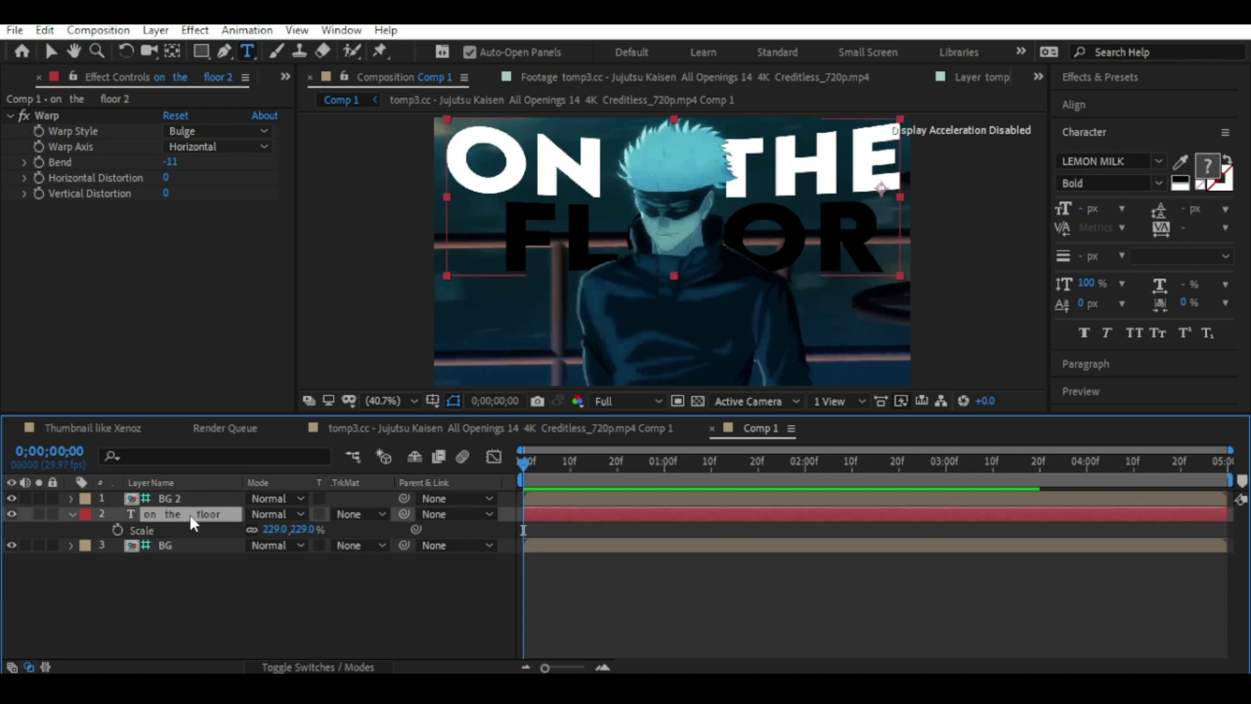
pyautogui.hotkey('ctrl', 'd')
pyautogui.moveTo(456, 172); pyautogui.dragTo(906, 186)
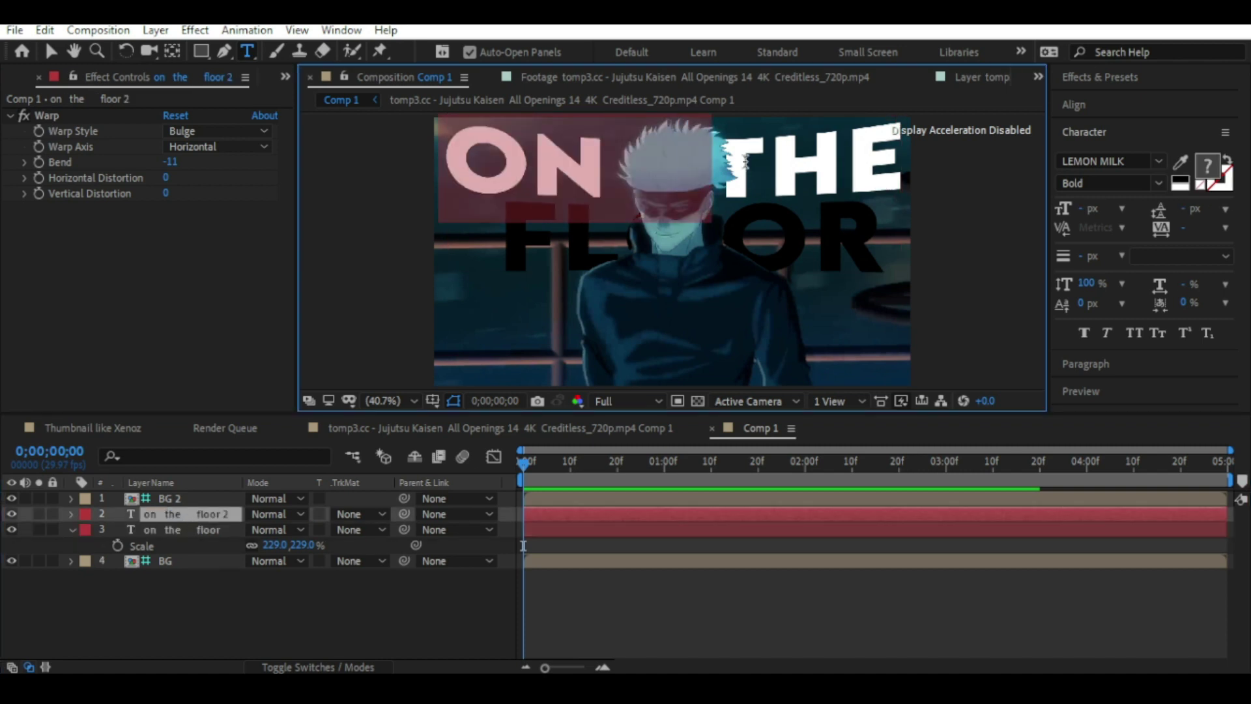
pyautogui.press('BackSpace')
pyautogui.click(703, 599)
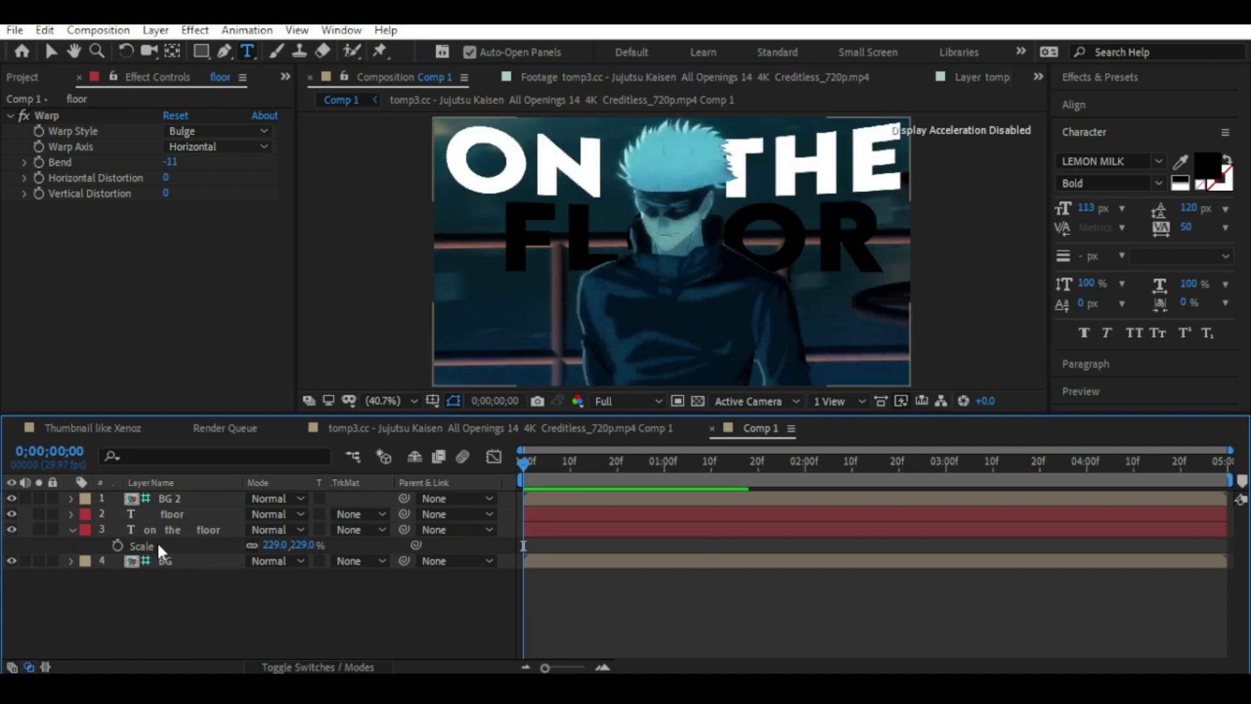
pyautogui.click(182, 529)
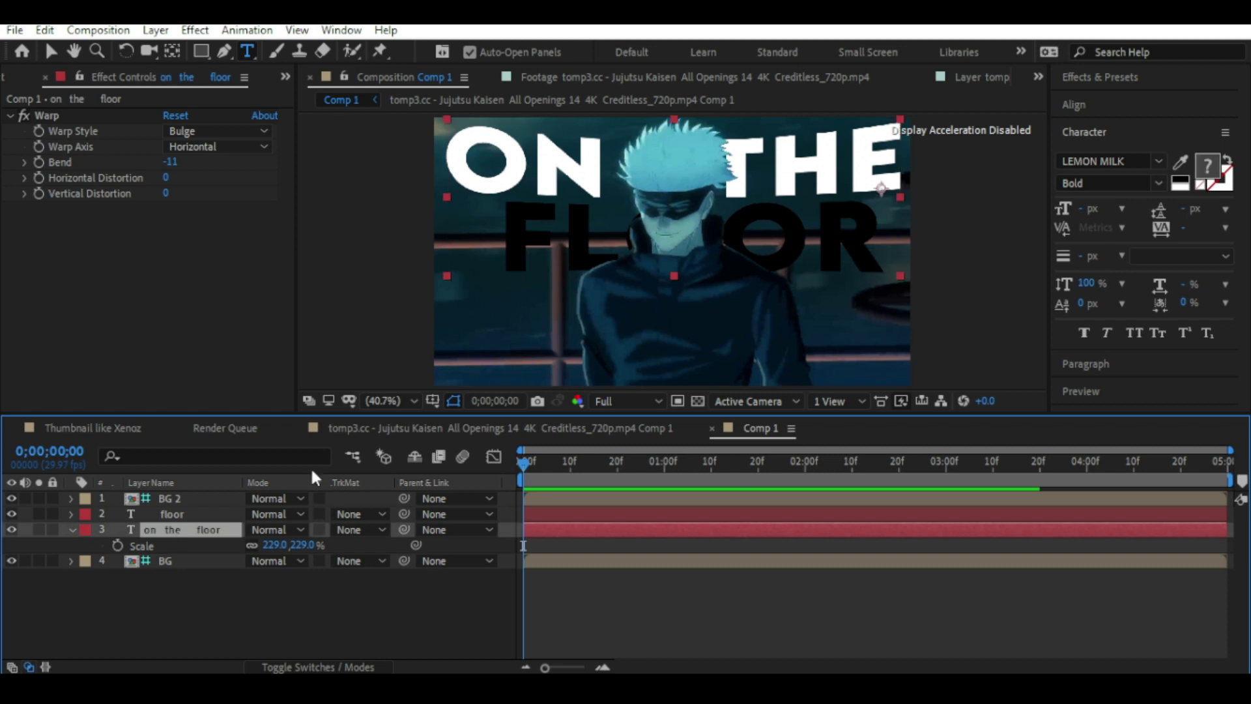
pyautogui.click(182, 518)
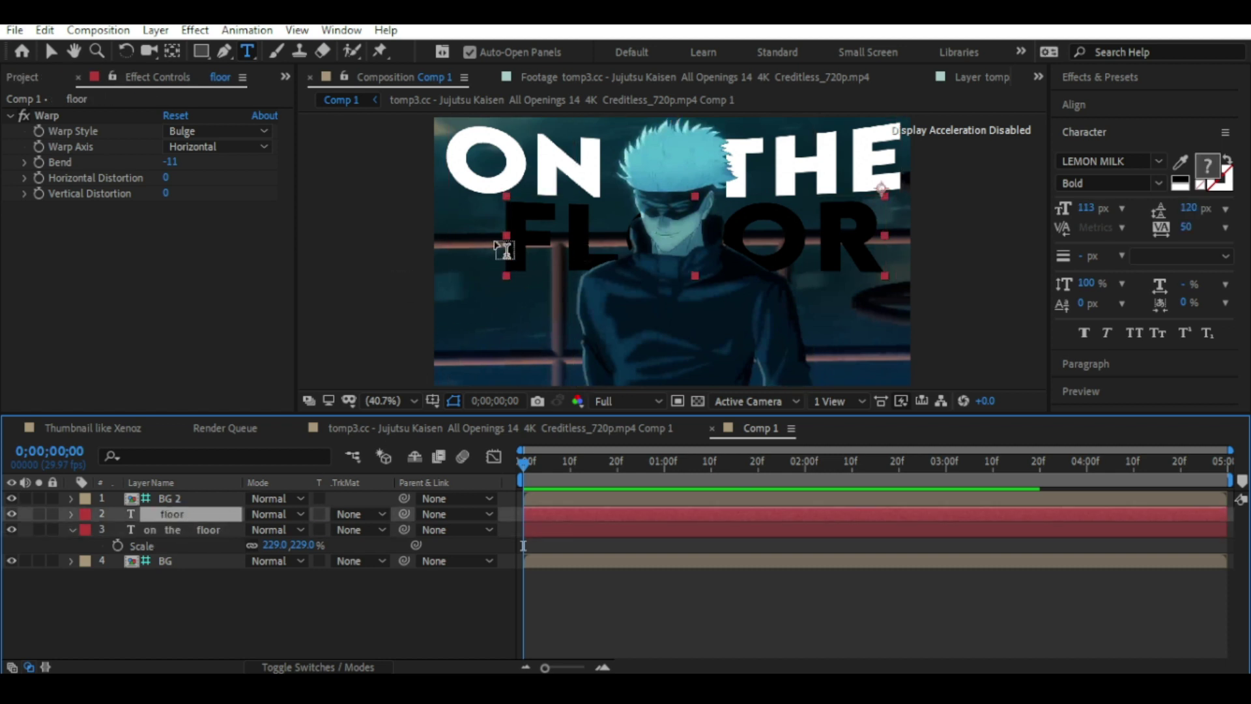
# Step: Set the on the floor layer's blending mode to Overlay
pyautogui.click(253, 531)
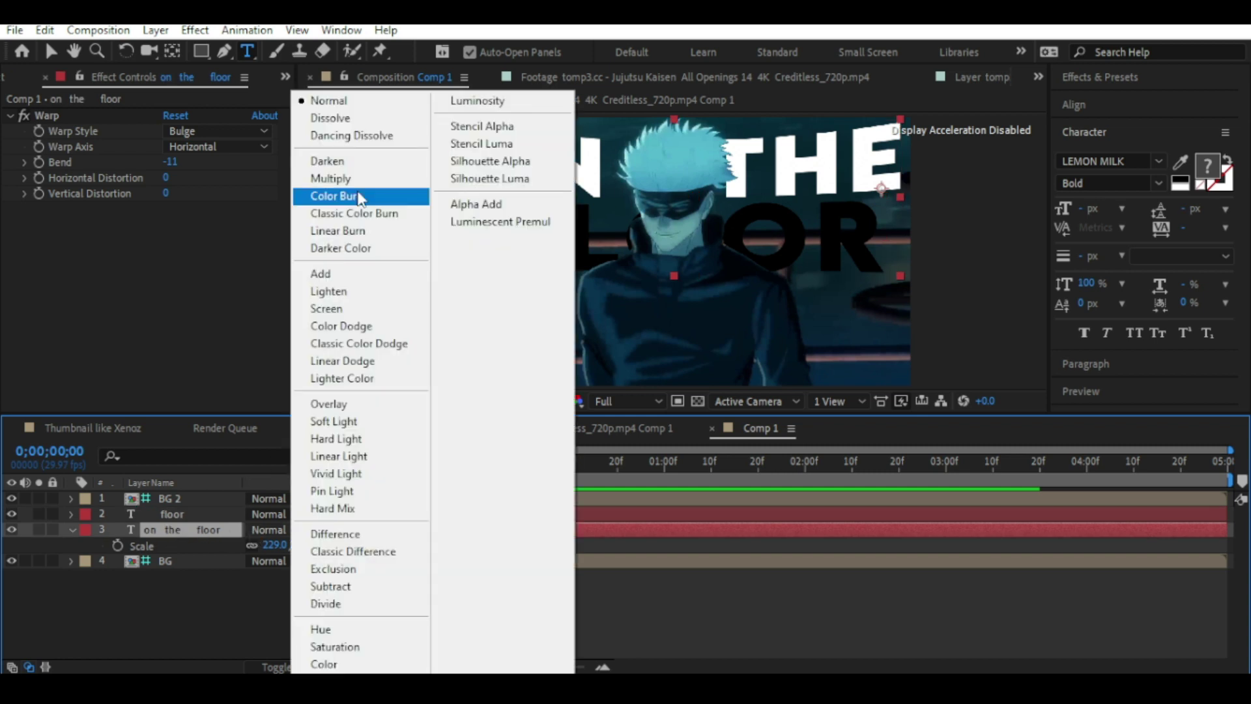
pyautogui.click(340, 309)
pyautogui.click(271, 530)
pyautogui.click(323, 401)
pyautogui.scroll(2, 516, 237)
pyautogui.scroll(2, 535, 219)
pyautogui.scroll(-2, 535, 219)
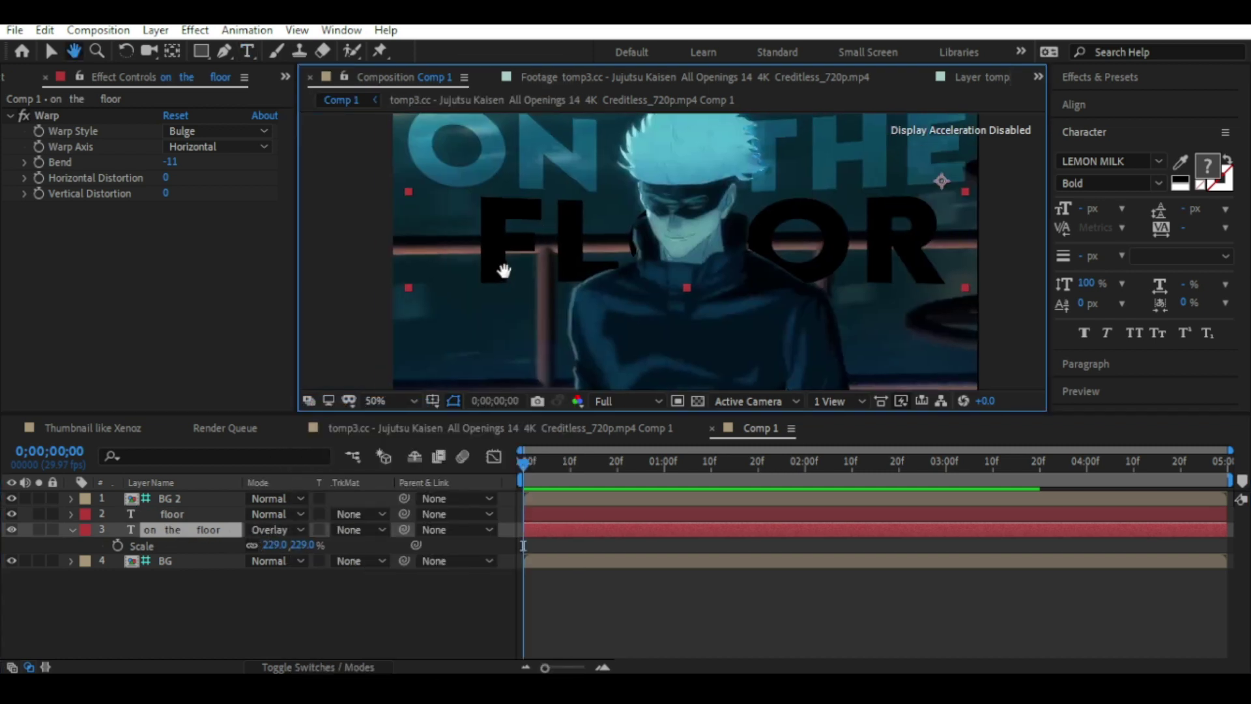
# Step: Apply a Drop Shadow effect to the on the floor layer
pyautogui.hotkey('ctrl', 'space')
pyautogui.write('dro')
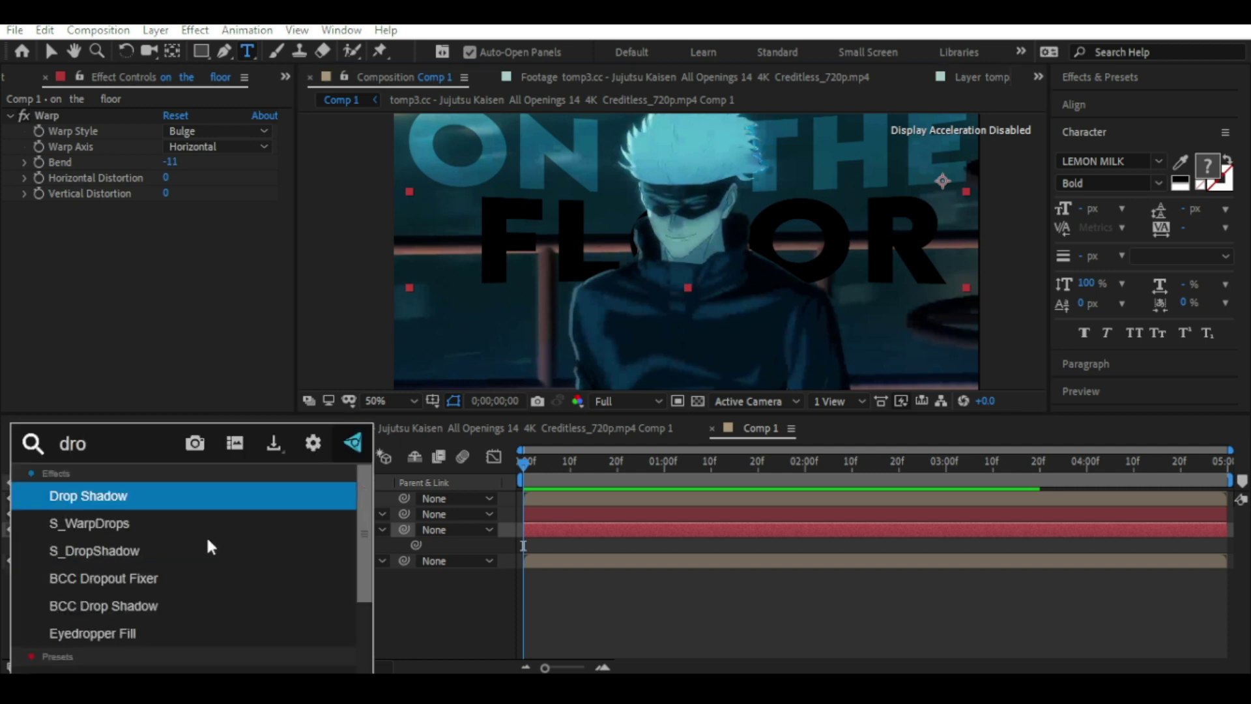
pyautogui.press('Return')
pyautogui.press('v')
pyautogui.scroll(2, 495, 279)
pyautogui.moveTo(495, 279); pyautogui.dragTo(554, 350)
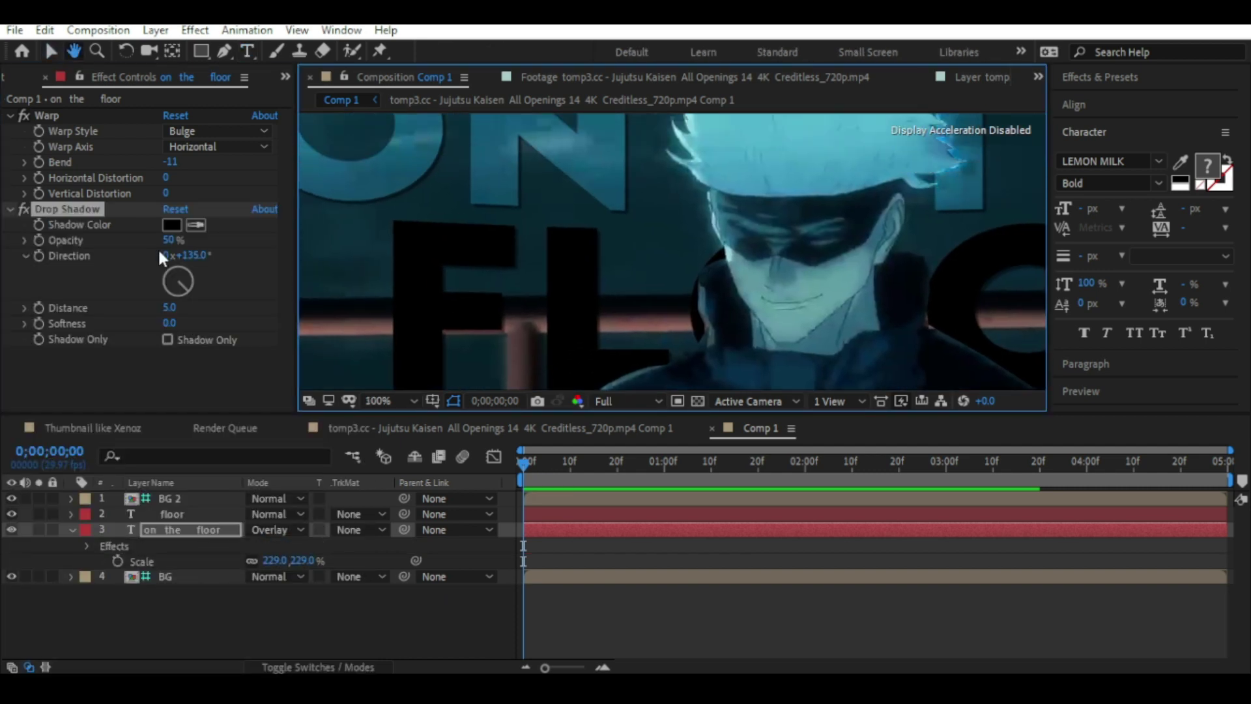
# Step: Make the drop shadow white (FFFFFF) at 100% opacity
pyautogui.click(171, 225)
pyautogui.moveTo(111, 498); pyautogui.dragTo(14, 371)
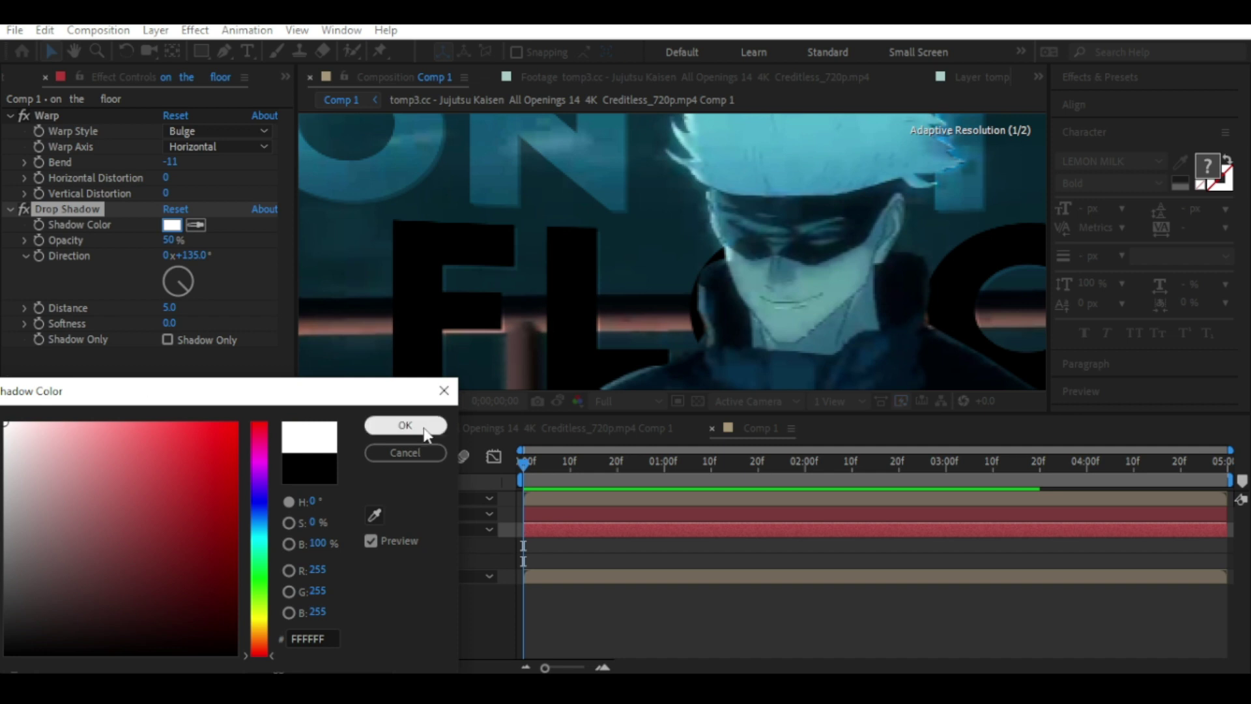
pyautogui.click(423, 427)
pyautogui.scroll(1, 537, 284)
pyautogui.scroll(1, 580, 259)
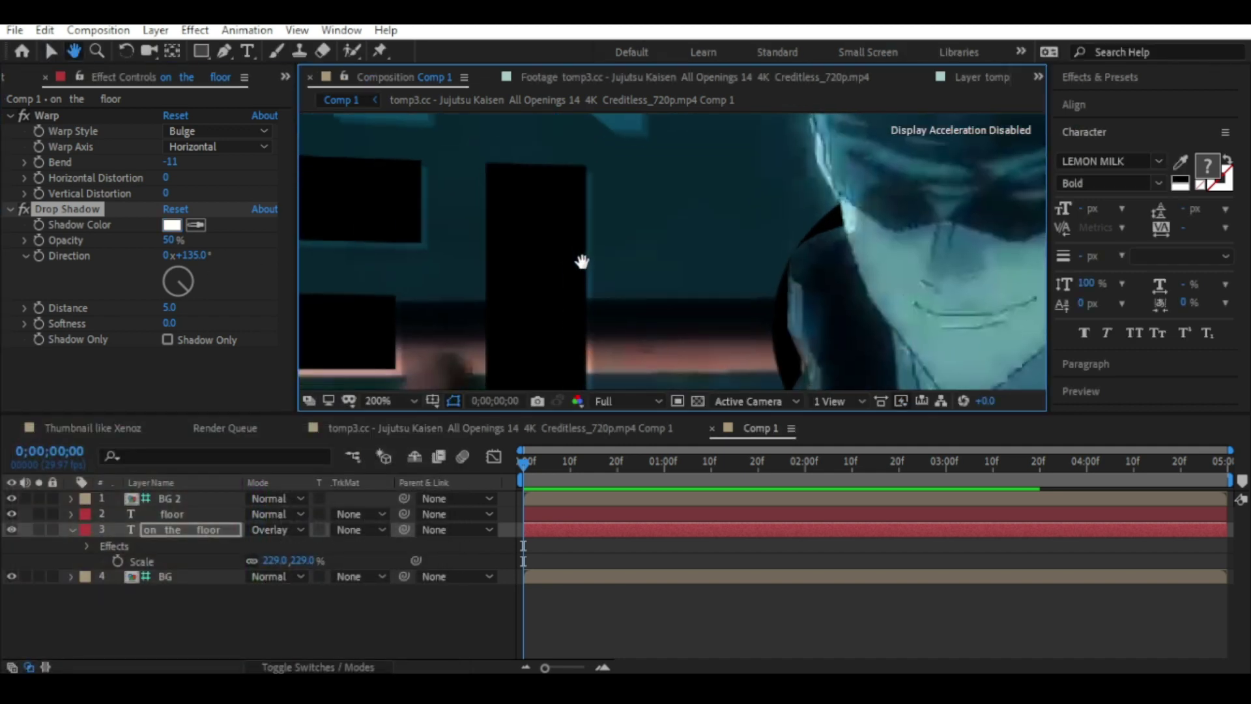
pyautogui.moveTo(169, 240); pyautogui.dragTo(222, 240)
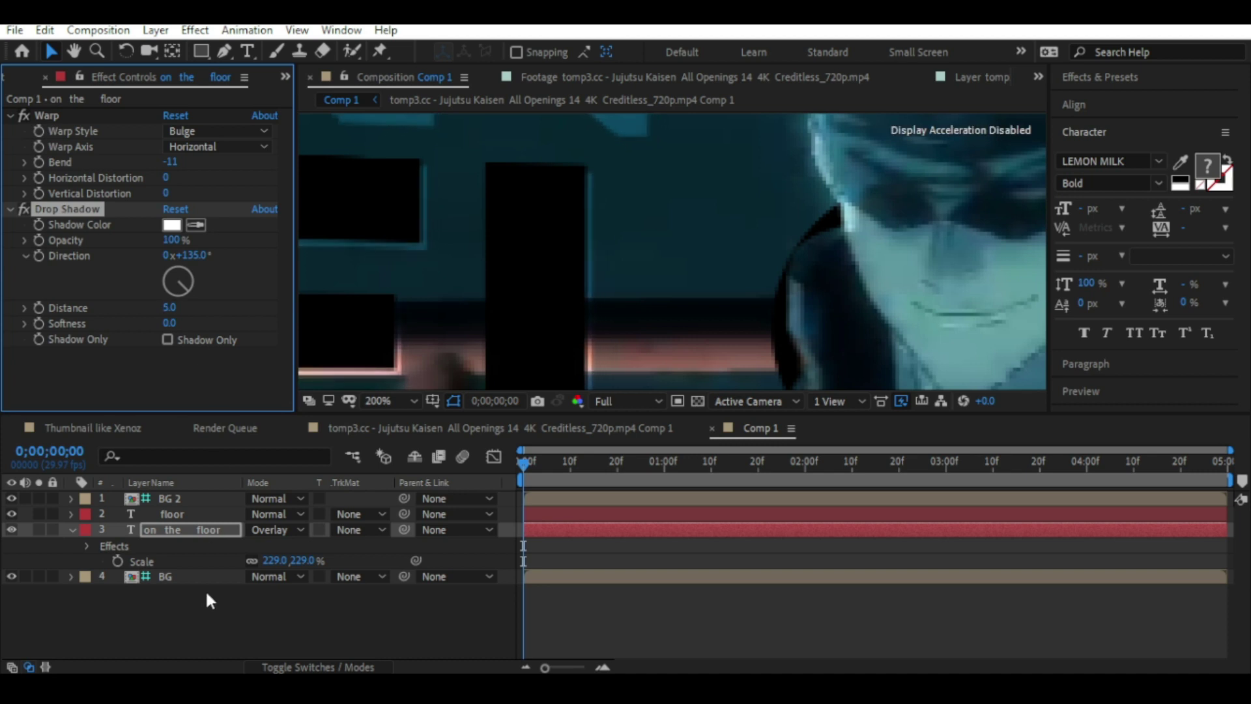
pyautogui.scroll(-3, 524, 262)
pyautogui.scroll(-1, 456, 225)
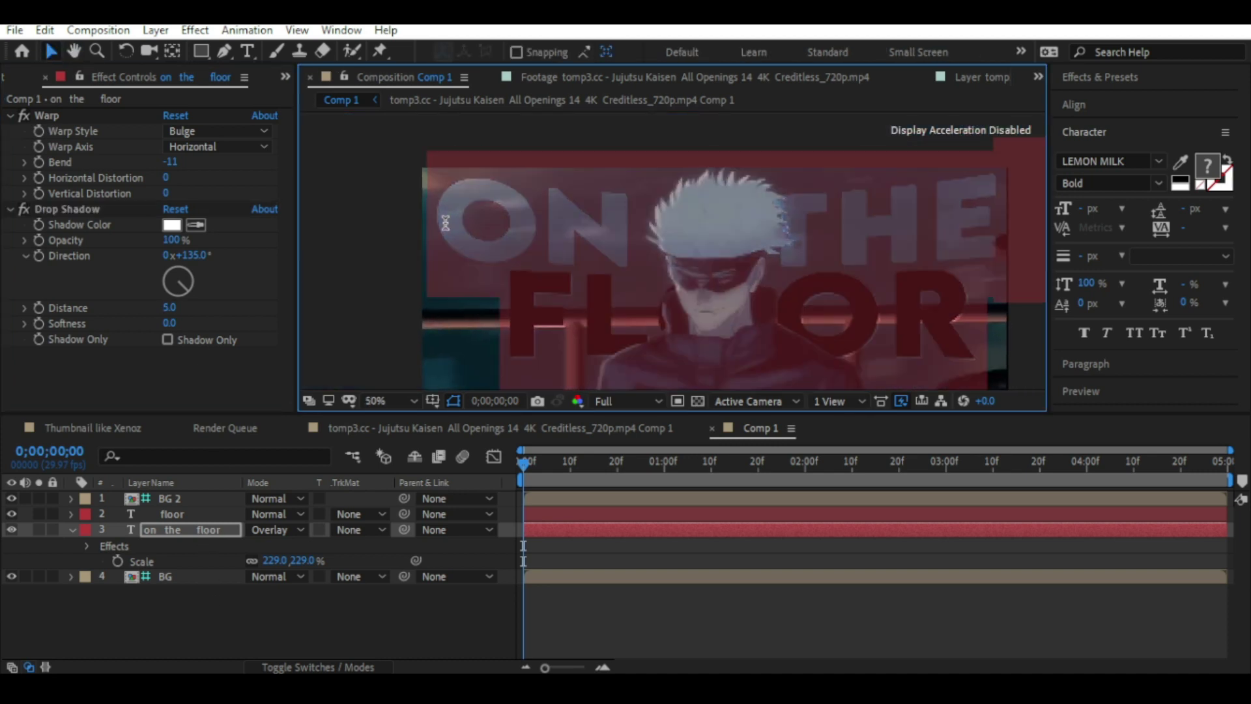
# Step: Delete and retype the 'on the' line of the Overlay title
pyautogui.hotkey('ctrl', 't')
pyautogui.moveTo(509, 222); pyautogui.dragTo(879, 226)
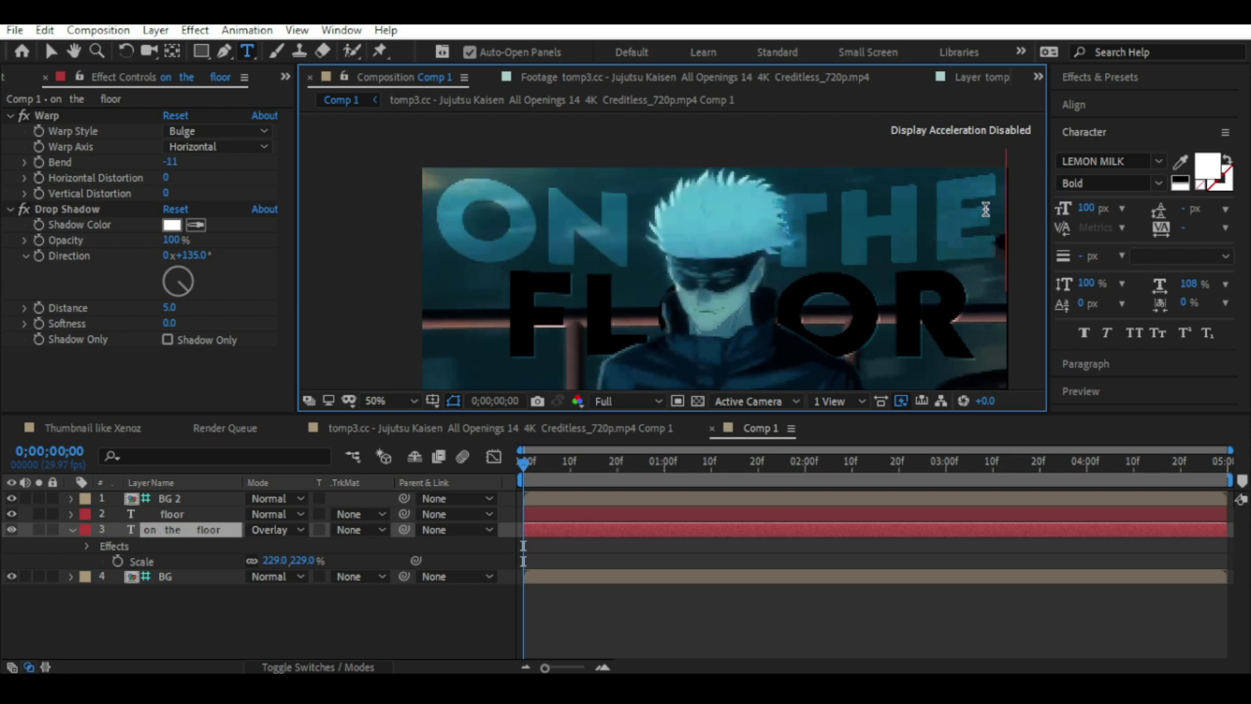
pyautogui.hotkey('ctrl', 'a')
pyautogui.press('BackSpace')
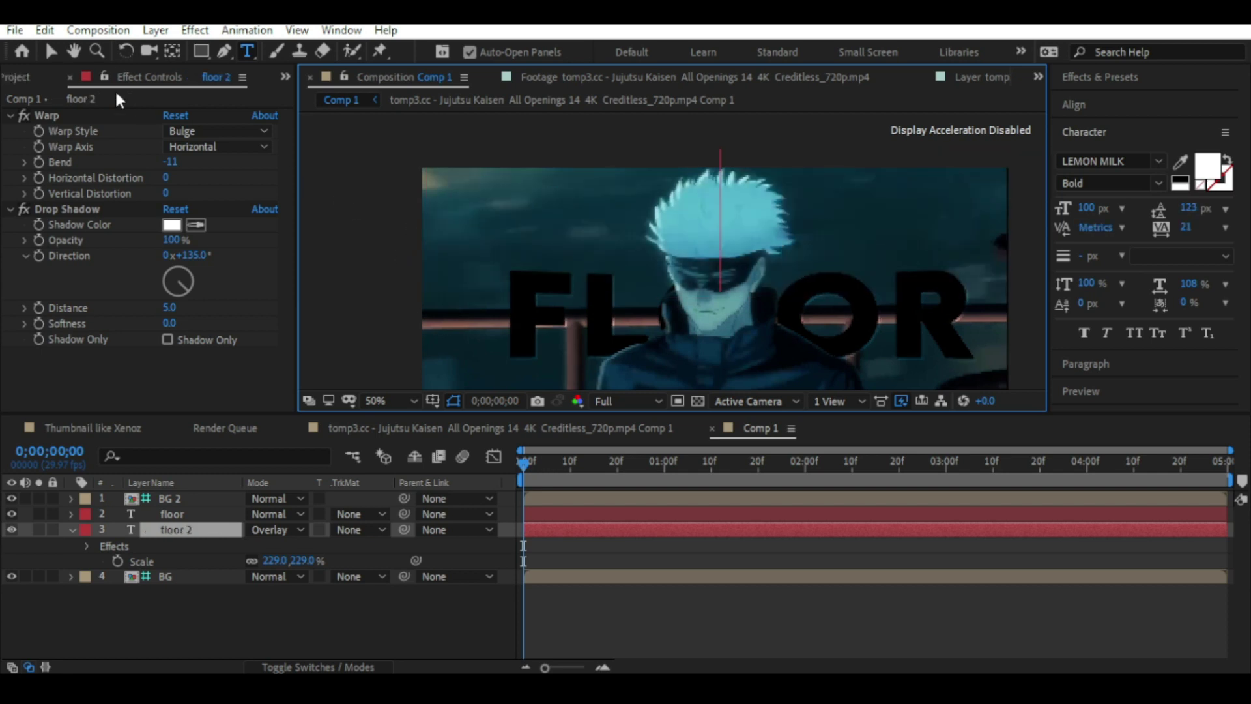
pyautogui.doubleClick(172, 514)
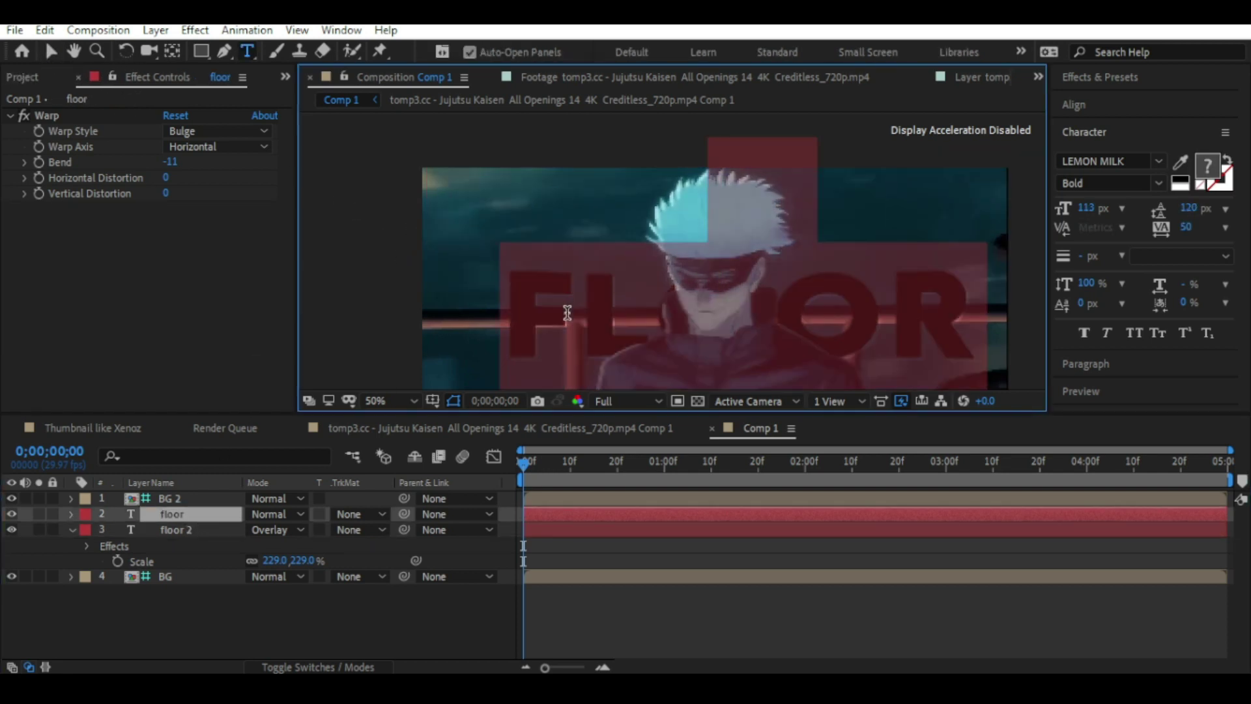
pyautogui.click(781, 218)
pyautogui.write('on')
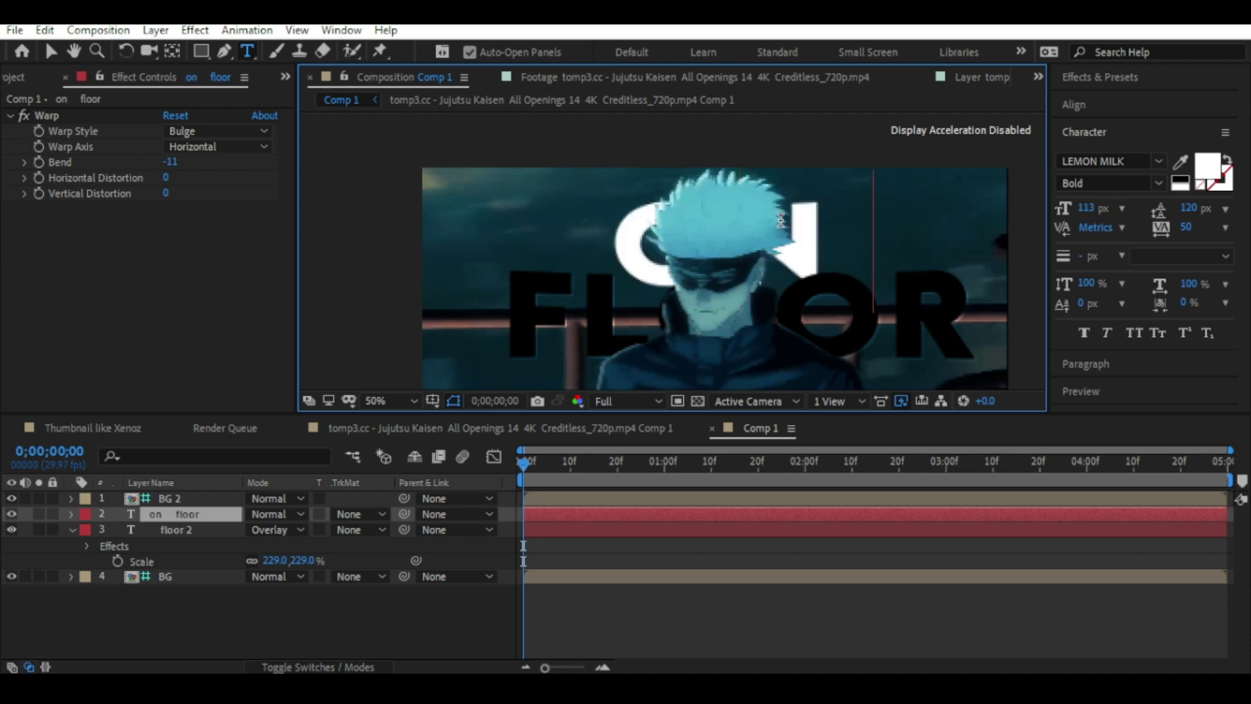
pyautogui.write(' the')
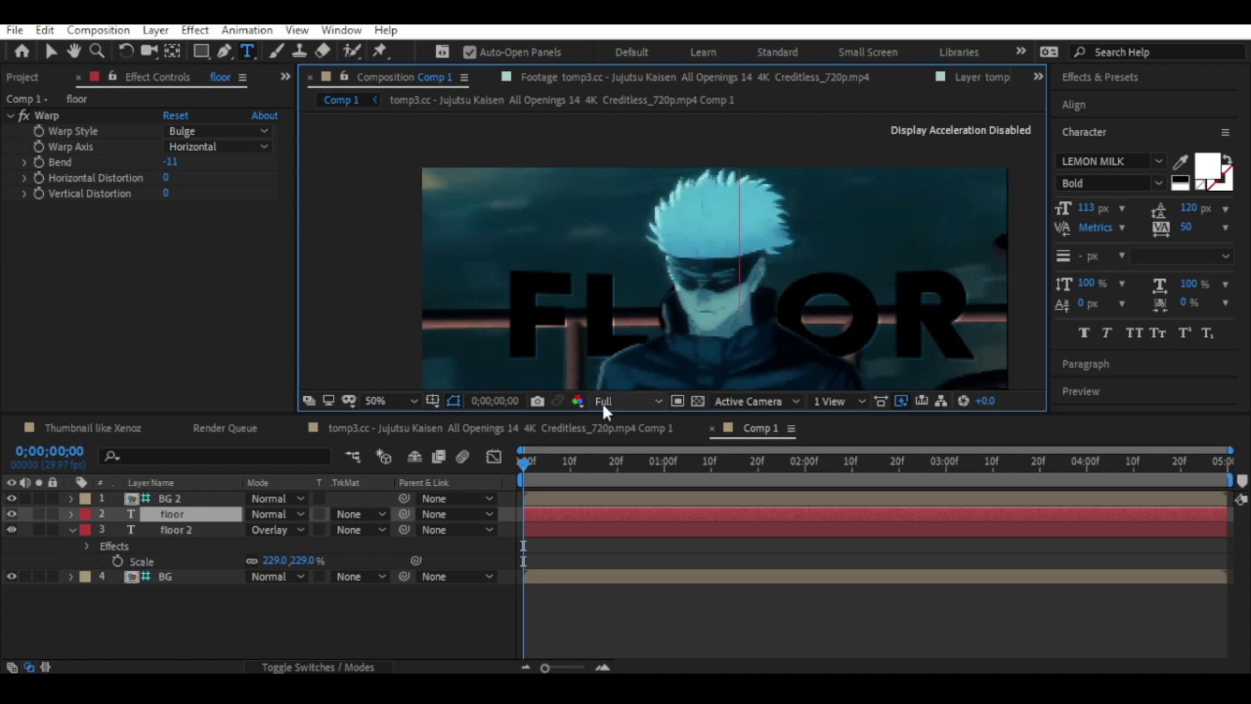
# Step: Duplicate the on the floor layer above floor and cut one copy down to FLOOR
pyautogui.click(187, 530)
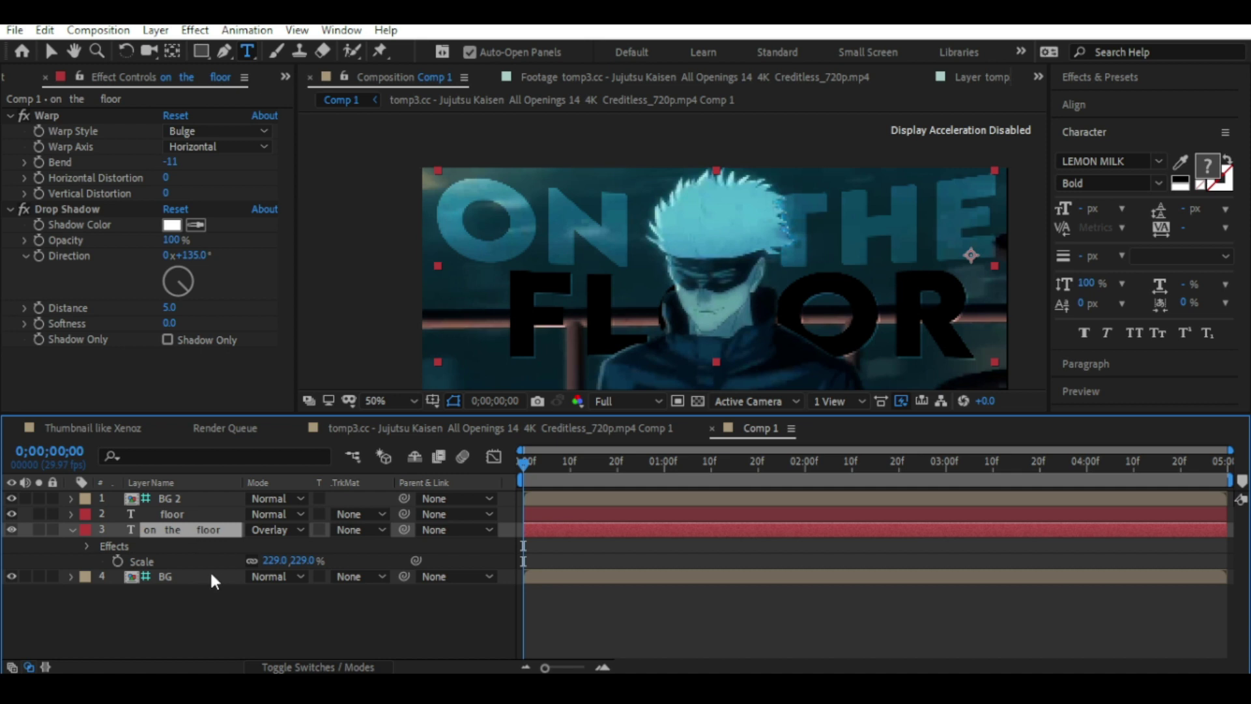
pyautogui.hotkey('ctrl', 'd')
pyautogui.moveTo(198, 550); pyautogui.dragTo(187, 515)
pyautogui.click(186, 528)
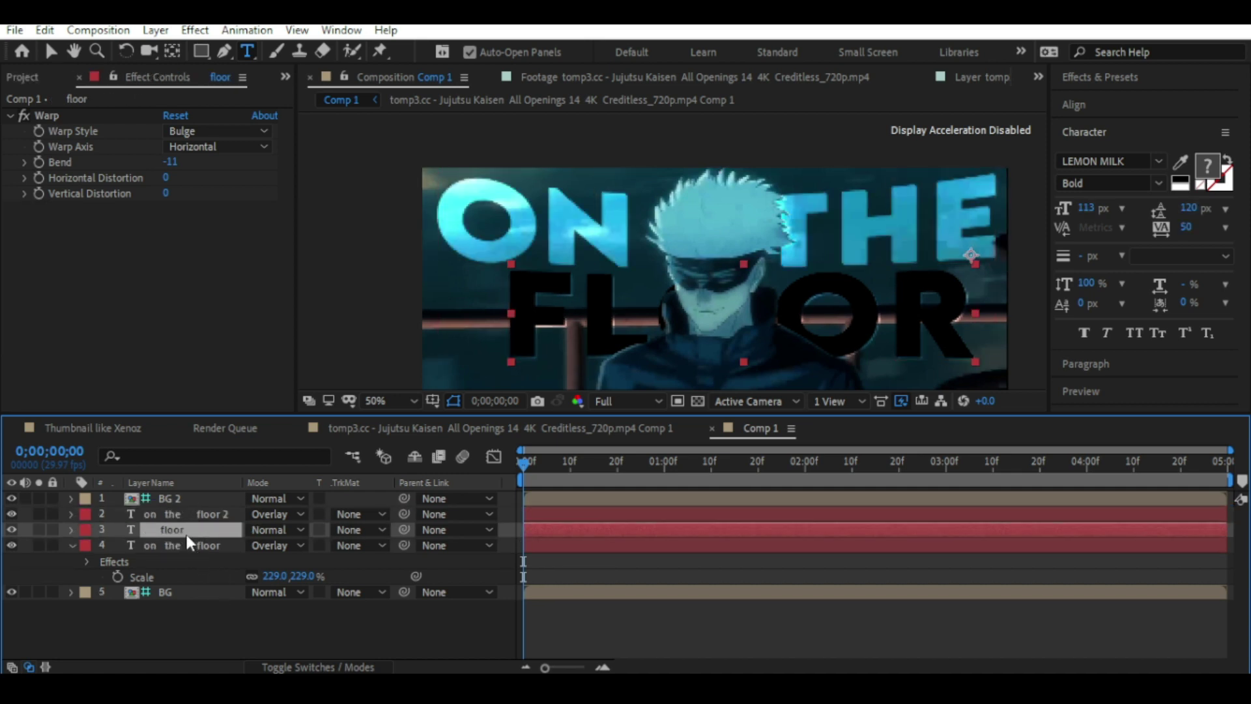
pyautogui.click(180, 547)
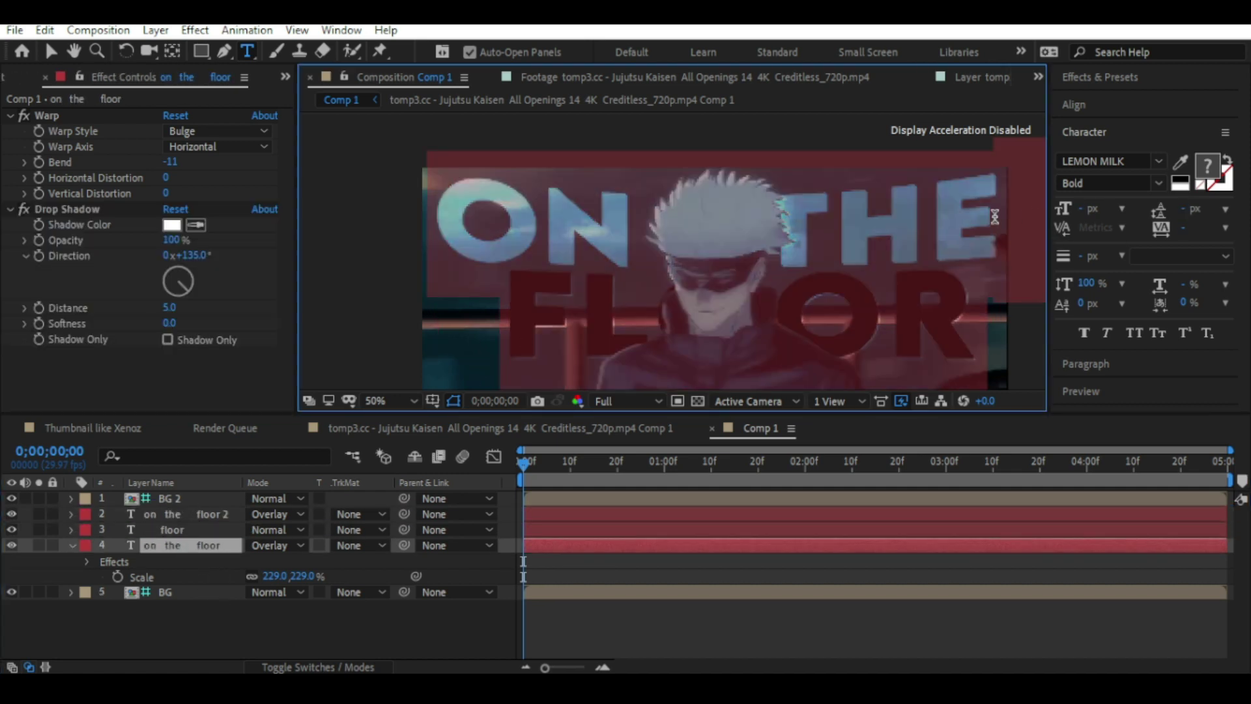
pyautogui.press('BackSpace')
pyautogui.click(51, 51)
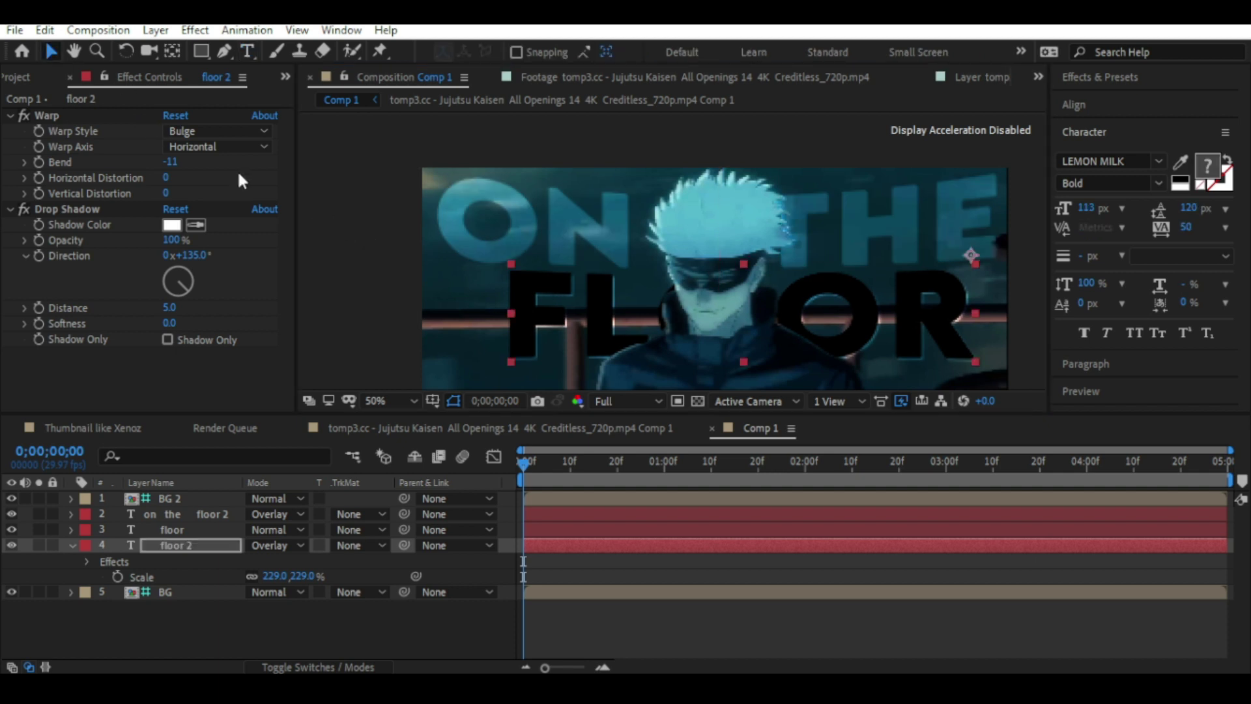
# Step: Edit the top on the floor 2 copy's text down to ON THE
pyautogui.scroll(2, 553, 312)
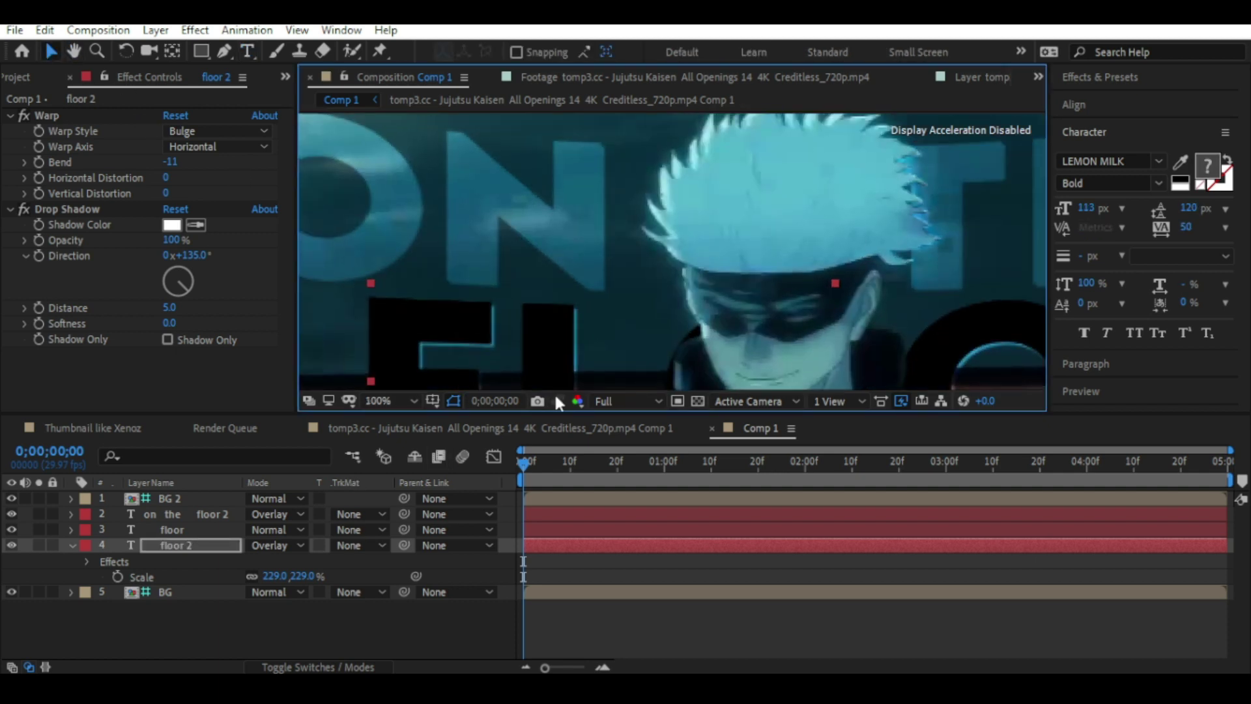
pyautogui.click(198, 515)
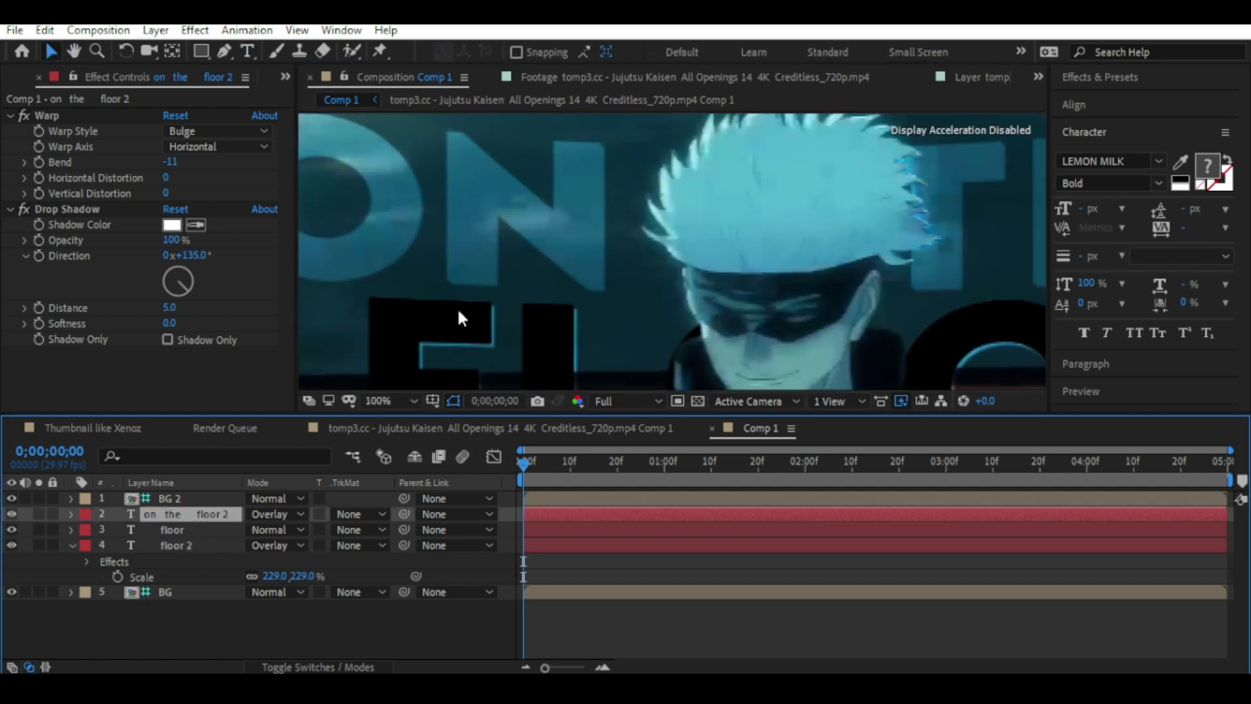
pyautogui.hotkey('ctrl', 't')
pyautogui.scroll(-2, 531, 315)
pyautogui.click(763, 315)
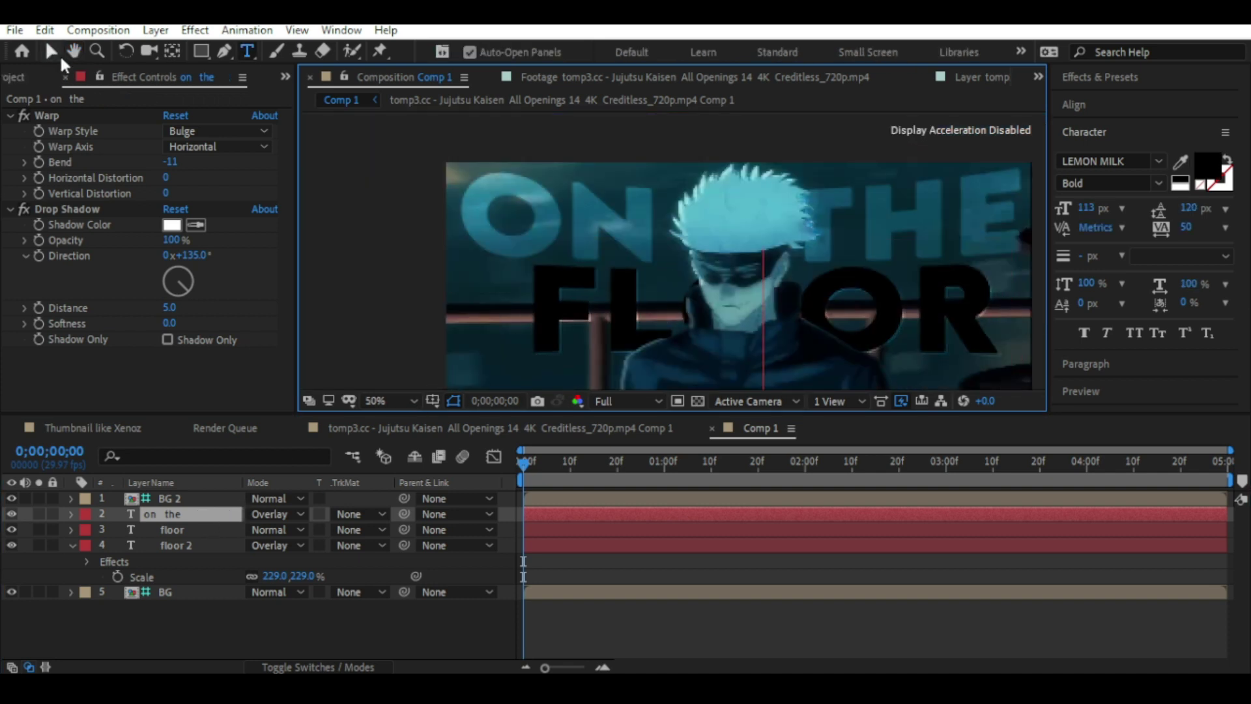
# Step: Add a second Drop Shadow to the 'on the' layer and raise its opacity to 64%
pyautogui.click(52, 52)
pyautogui.hotkey('ctrl', 'space')
pyautogui.write('drop')
pyautogui.press('Return')
pyautogui.scroll(1, 556, 251)
pyautogui.moveTo(170, 303)
pyautogui.mouseDown()
pyautogui.moveTo(215, 303)
pyautogui.moveTo(204, 306)
pyautogui.mouseUp()
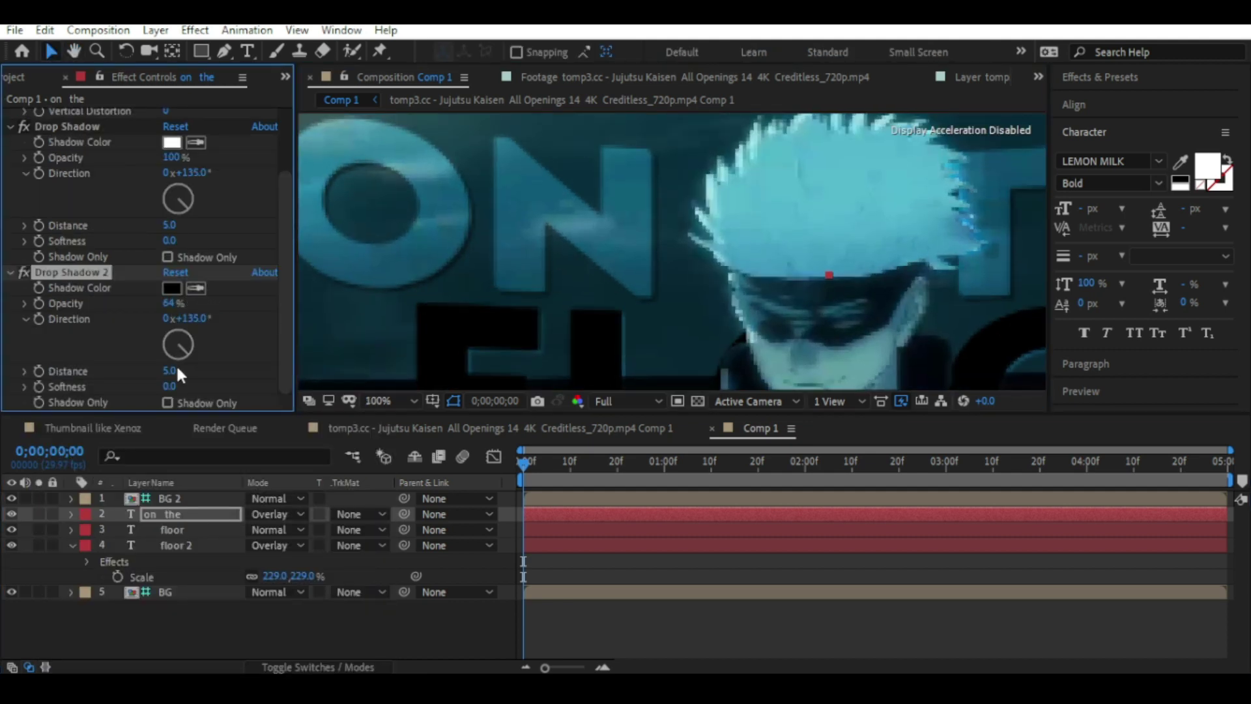
pyautogui.scroll(-1, 738, 233)
# Step: Fit the whole frame in the viewer, deselect layers and compare against the reference thumbnail
pyautogui.click(404, 400)
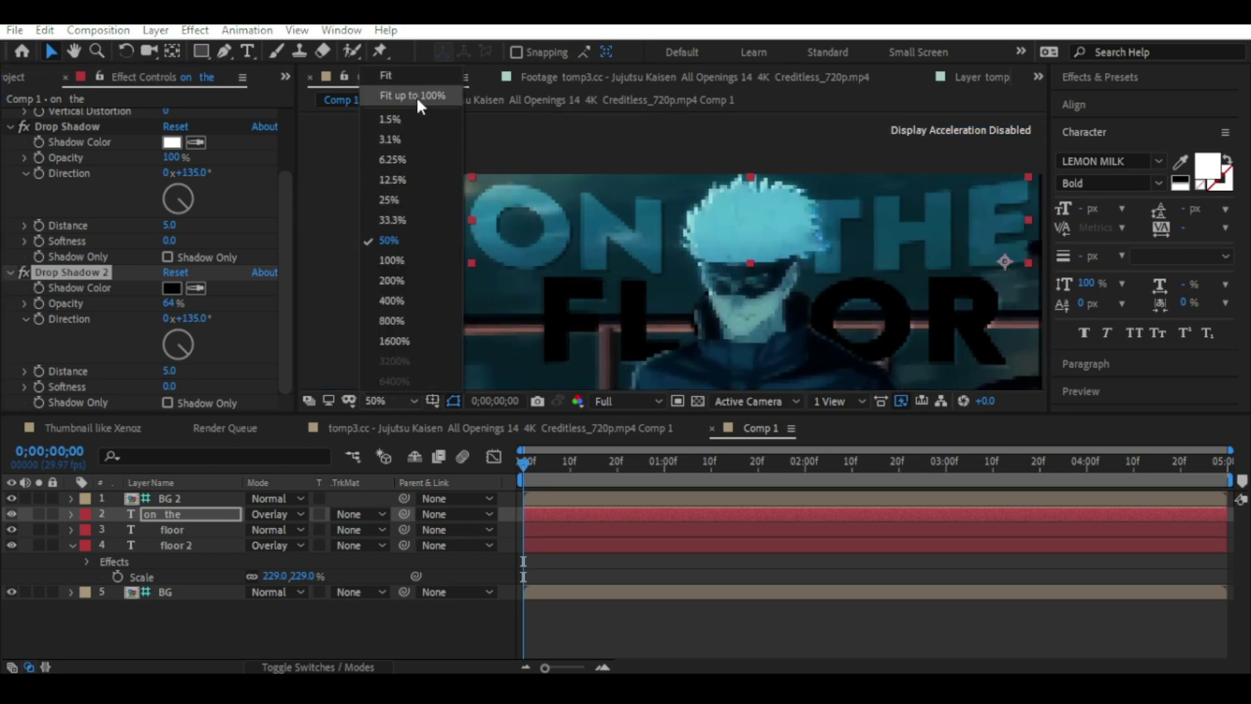
pyautogui.click(416, 95)
pyautogui.click(424, 642)
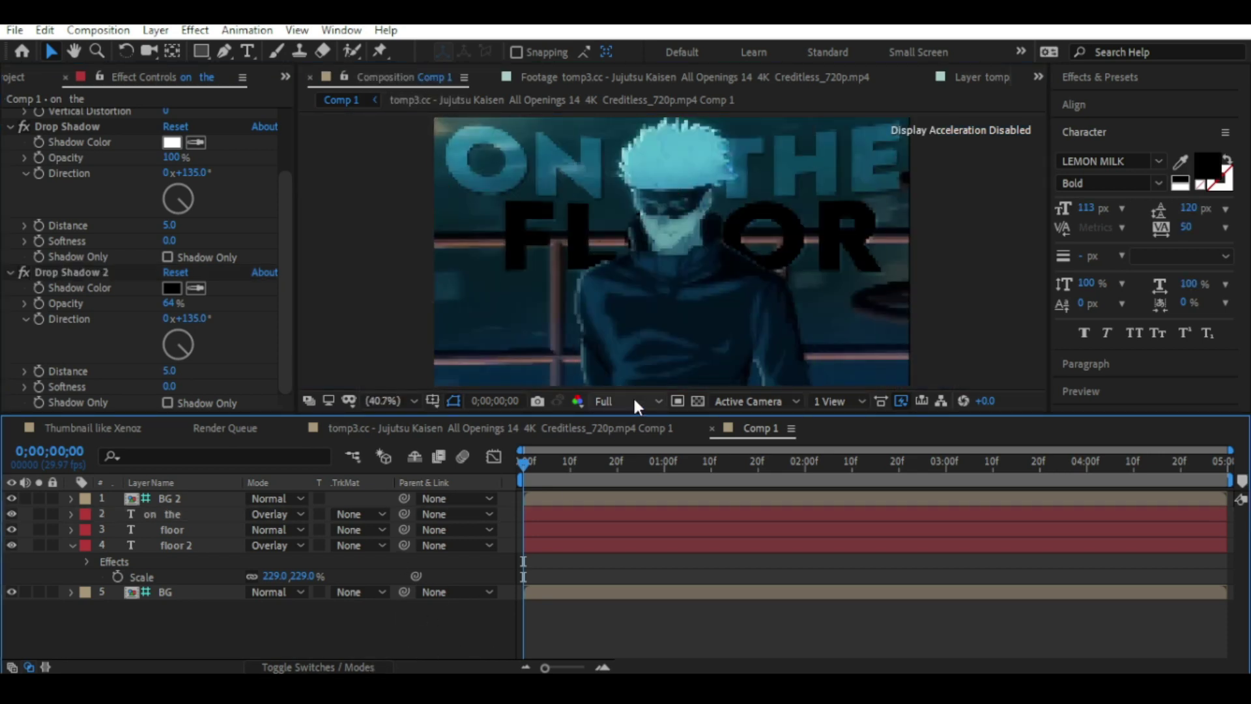
pyautogui.hotkey('alt', 'Tab')
pyautogui.scroll(2, 390, 242)
pyautogui.scroll(3, 389, 242)
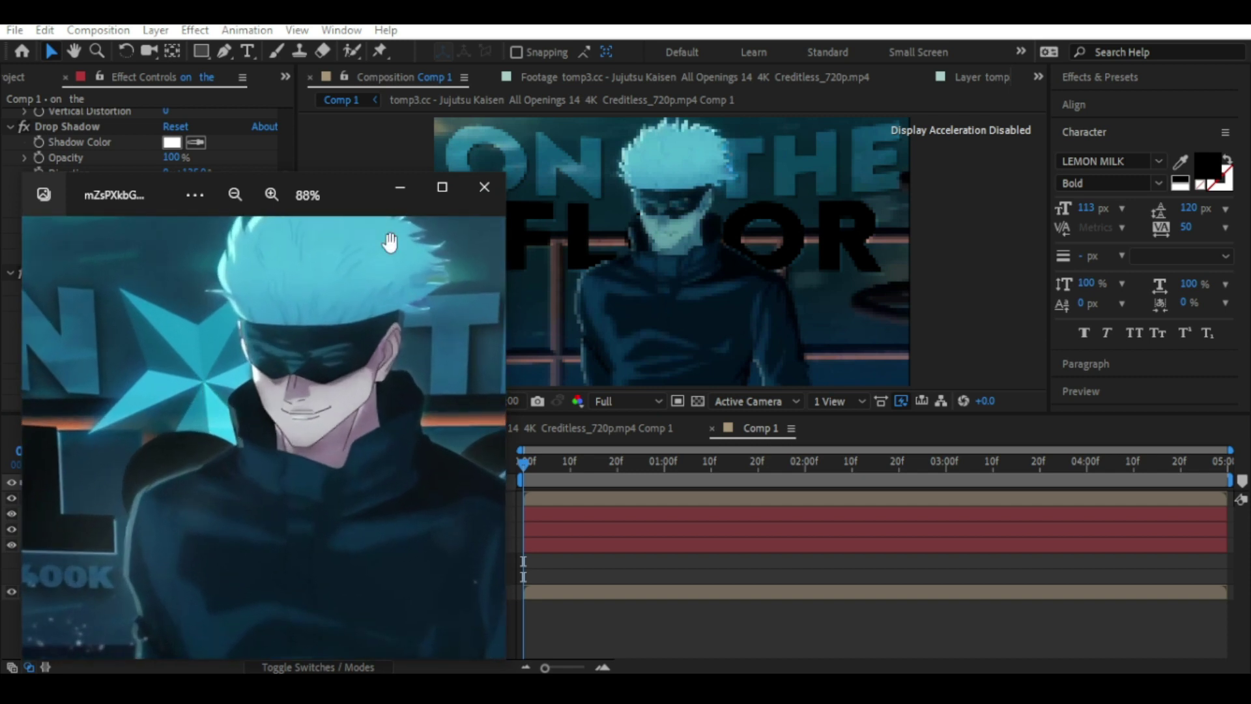
# Step: Soften the second drop shadow by setting its Softness to 34
pyautogui.click(427, 166)
pyautogui.moveTo(172, 387); pyautogui.dragTo(204, 387)
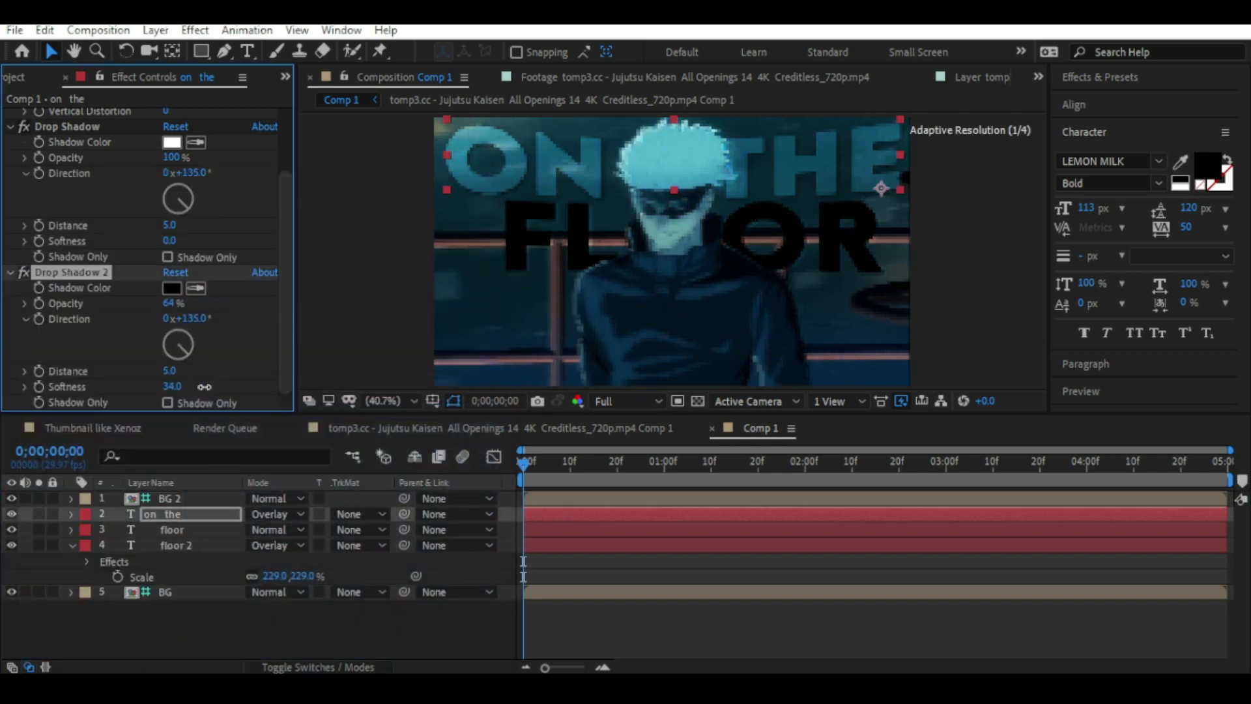
pyautogui.scroll(3, 527, 186)
pyautogui.scroll(-1, 527, 186)
pyautogui.scroll(1, 636, 261)
pyautogui.scroll(-2, 567, 303)
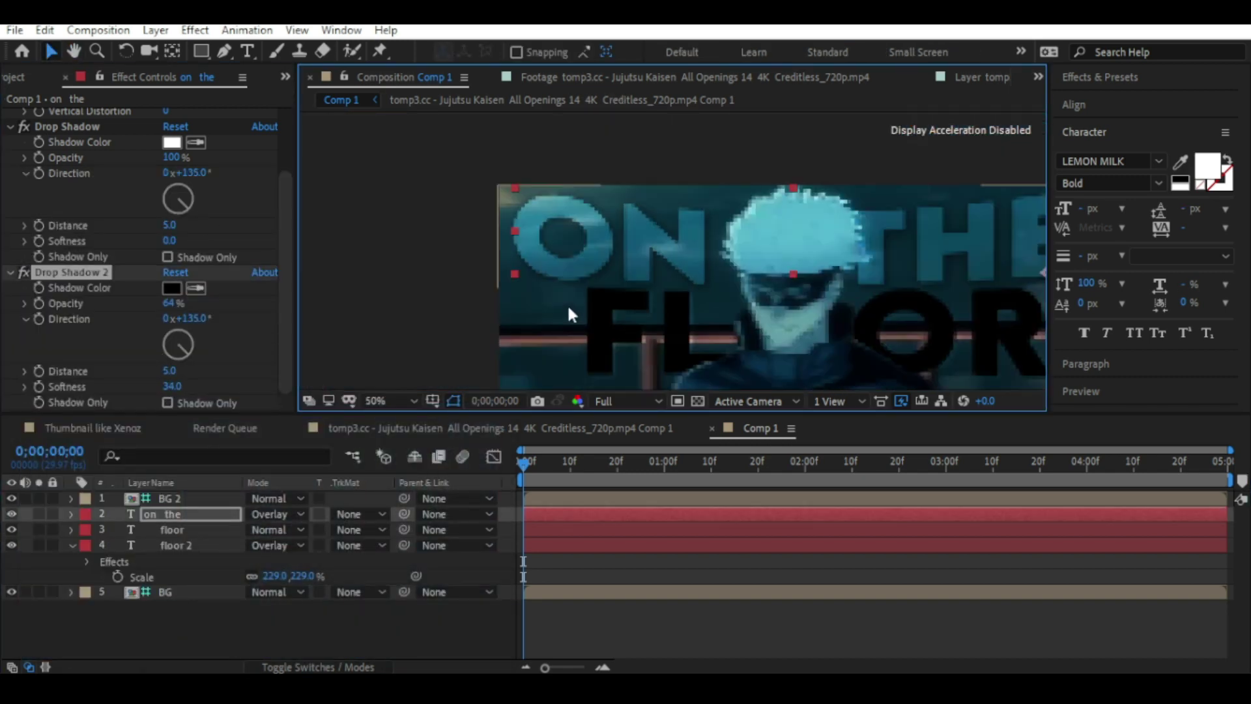
# Step: Refit the composition view, check the reference image again, then select the floor 2 layer
pyautogui.click(374, 400)
pyautogui.click(393, 98)
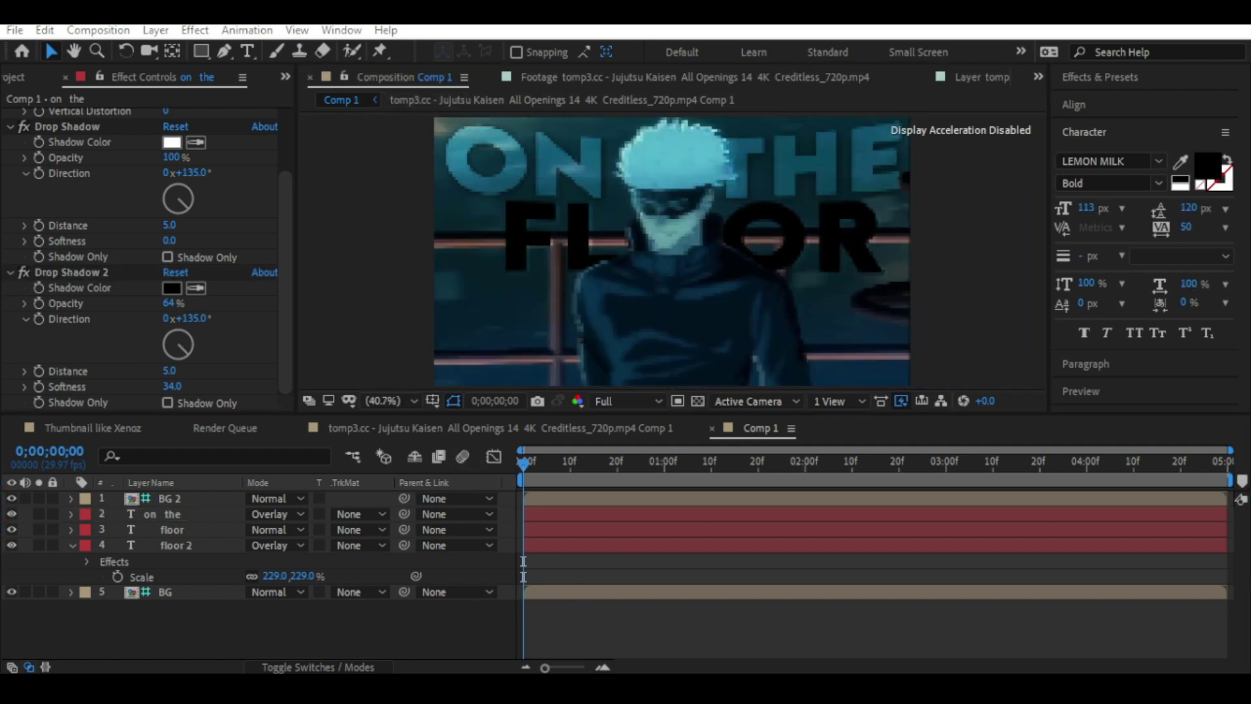
pyautogui.click(420, 673)
pyautogui.click(400, 187)
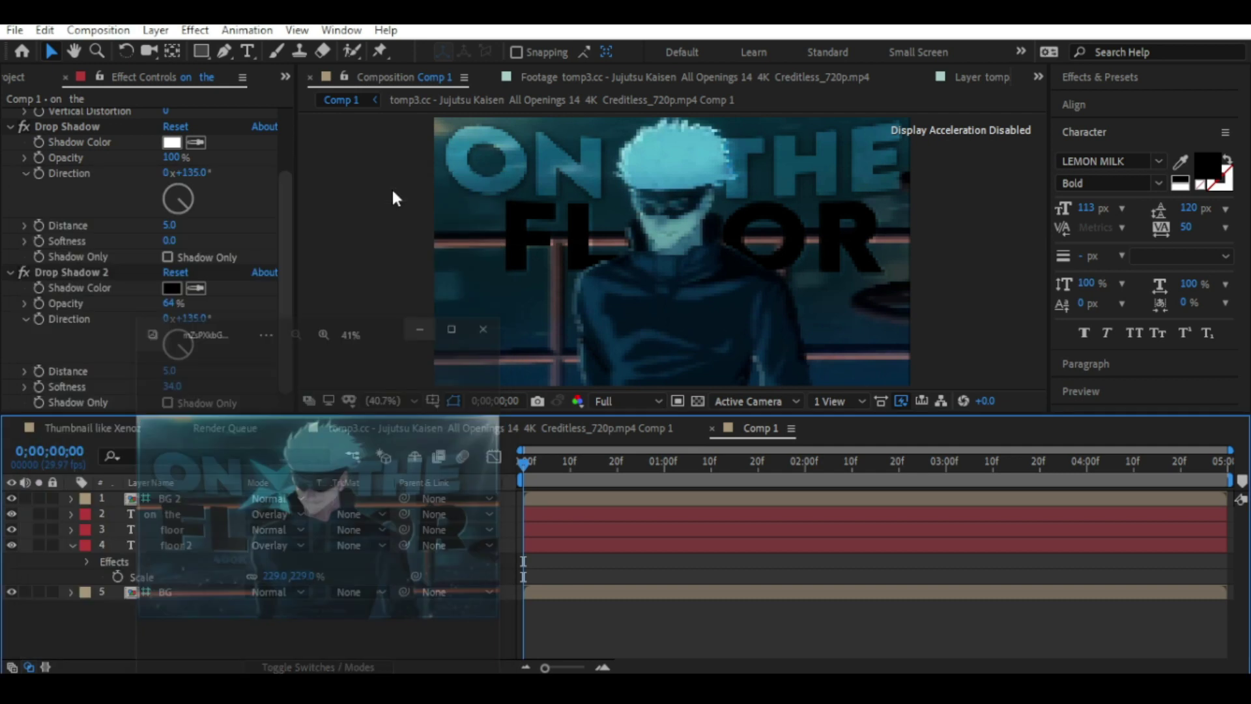
pyautogui.click(198, 545)
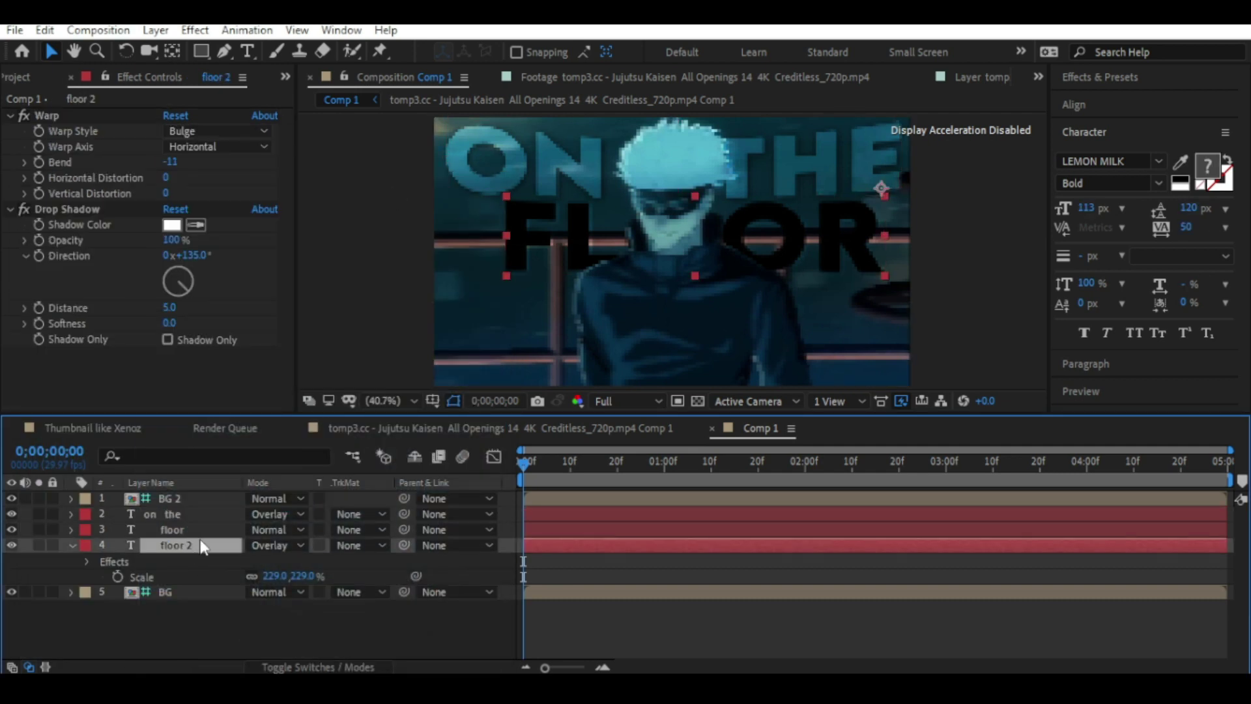
# Step: Move 'on the', 'floor' and 'floor 2' down together to Position 1190.4, 207.2, then collapse them
pyautogui.keyDown('shift'); pyautogui.click(176, 514); pyautogui.keyUp('shift')
pyautogui.press('p')
pyautogui.moveTo(291, 529); pyautogui.dragTo(305, 531)
pyautogui.click(451, 637)
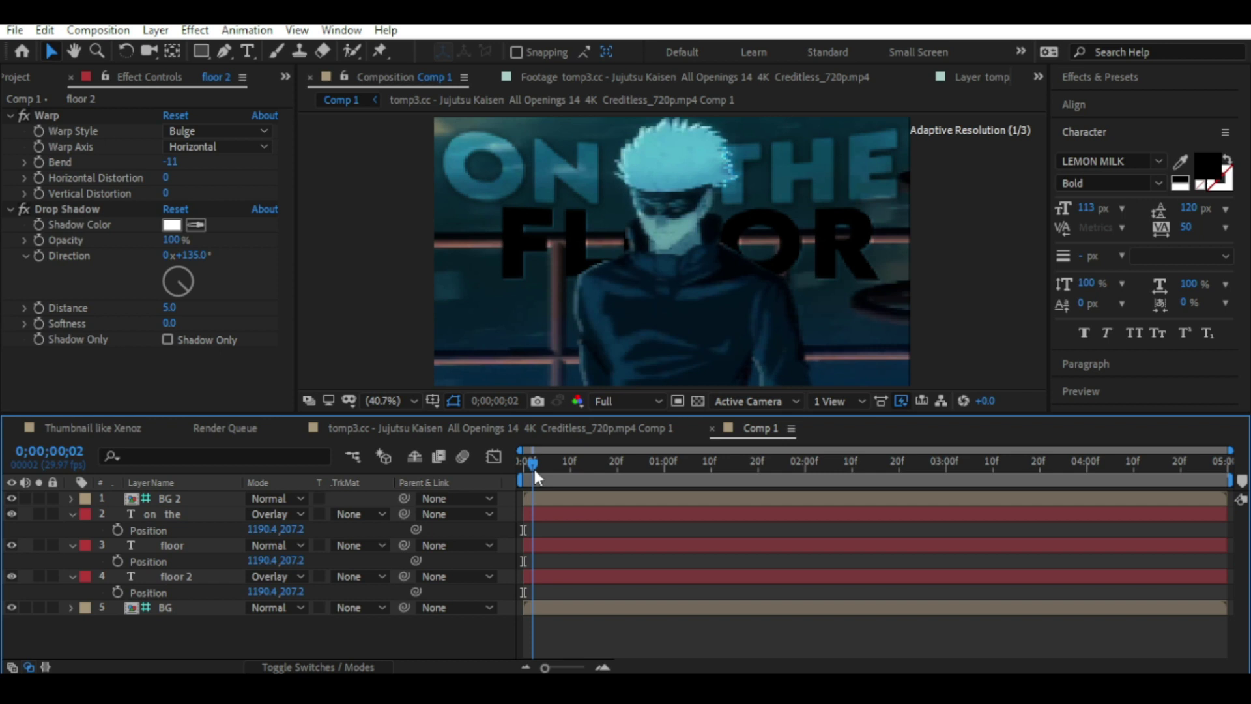
pyautogui.click(73, 514)
pyautogui.click(72, 529)
# Step: Create a new white (#ffffff) solid layer in Comp 1
pyautogui.click(72, 545)
pyautogui.rightClick(130, 582)
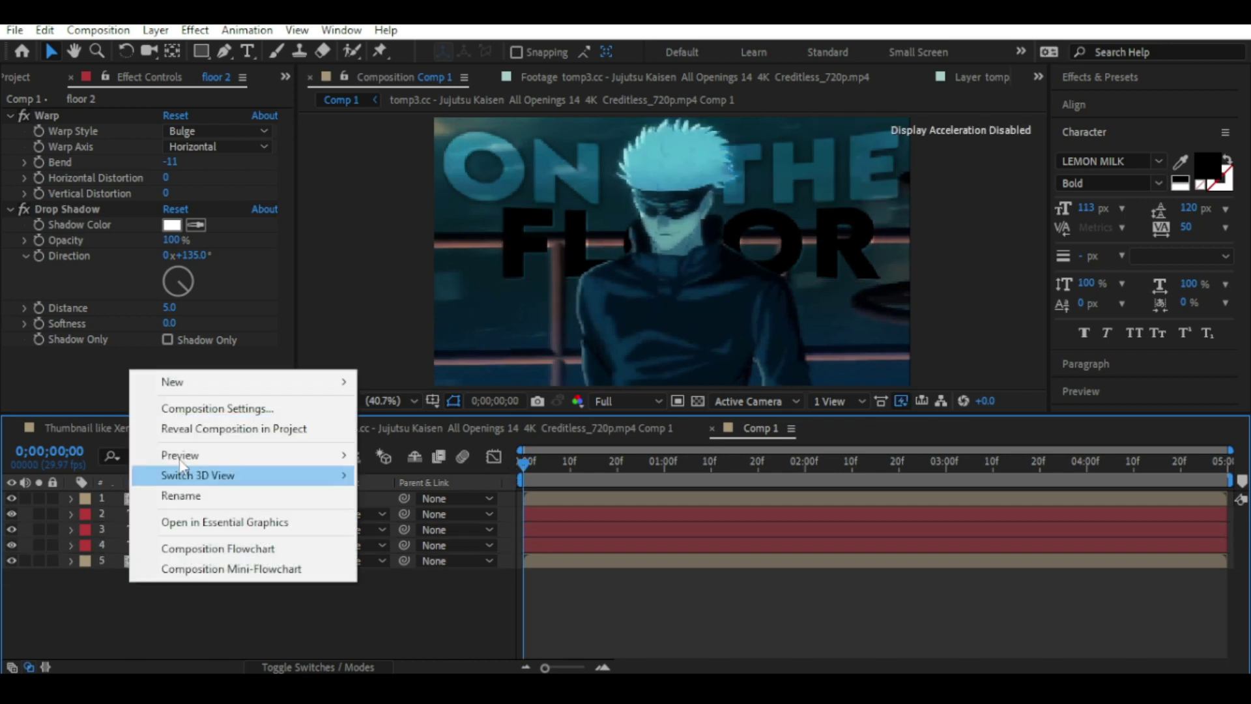
pyautogui.moveTo(338, 397)
pyautogui.click(424, 430)
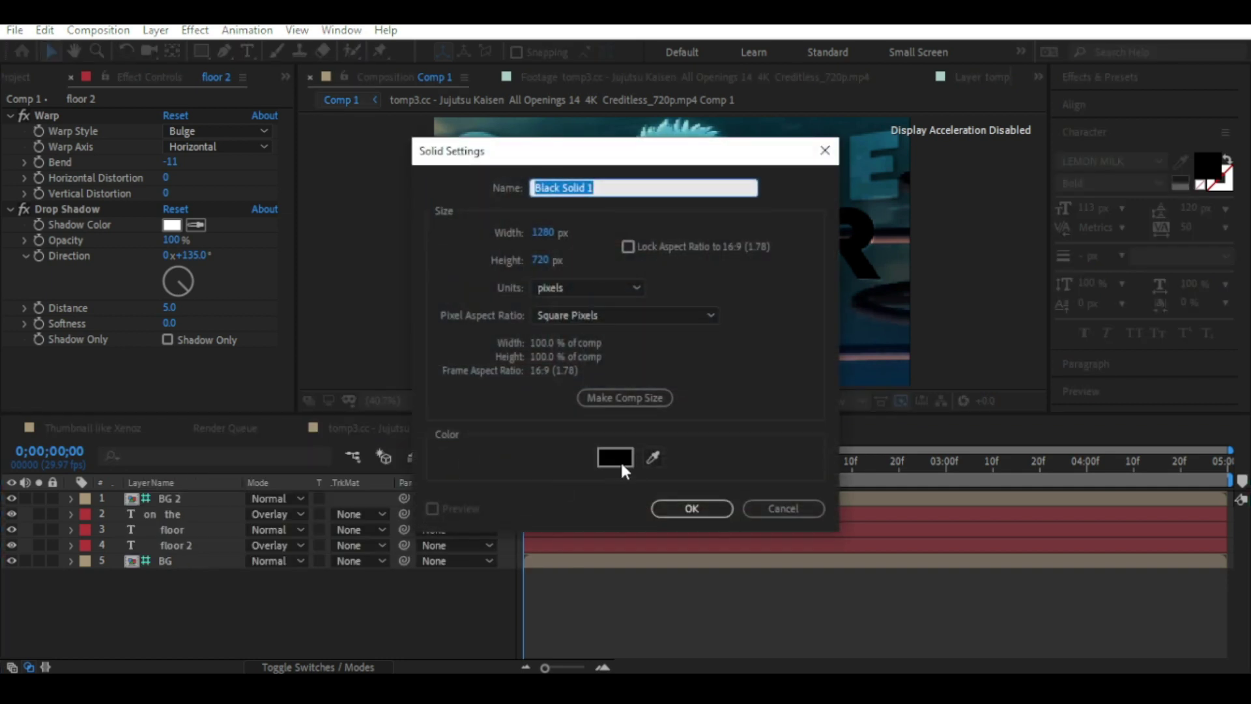
pyautogui.click(620, 462)
pyautogui.write('ffffff')
pyautogui.press('Return')
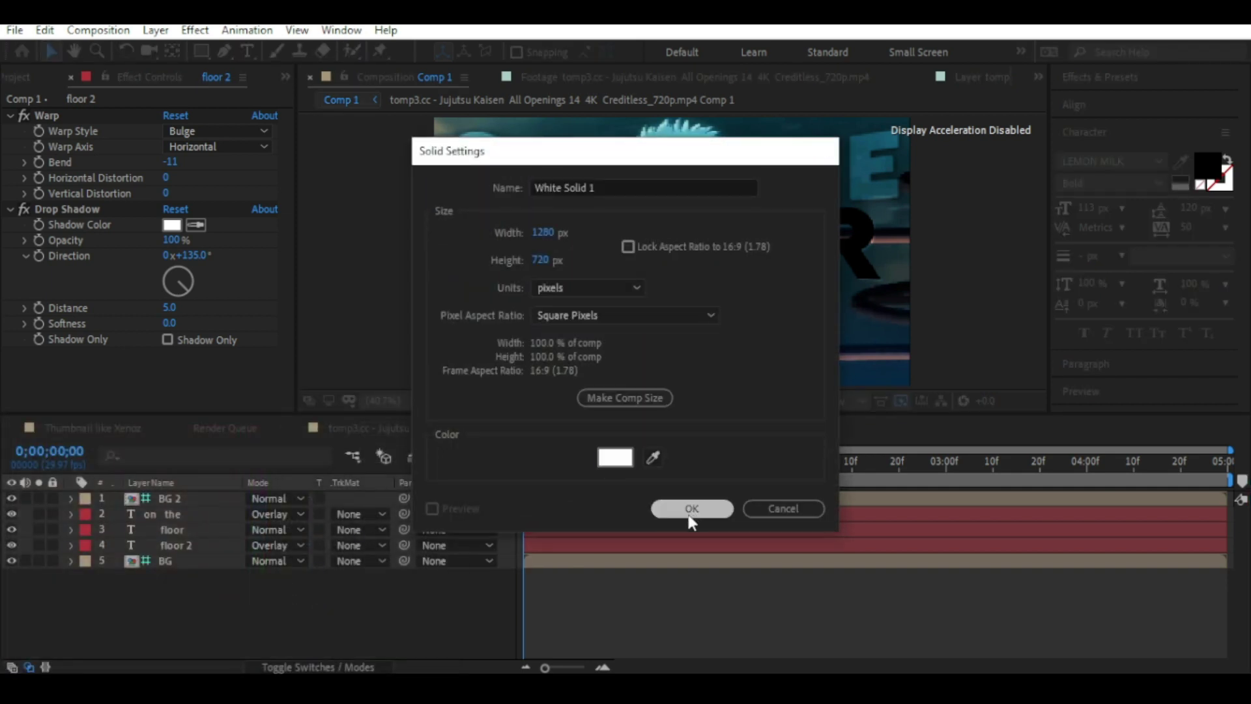
pyautogui.click(690, 510)
# Step: Rename the solid 'Optical flares' and apply the Optical Flares effect to it
pyautogui.press('Return')
pyautogui.write('Optical flares')
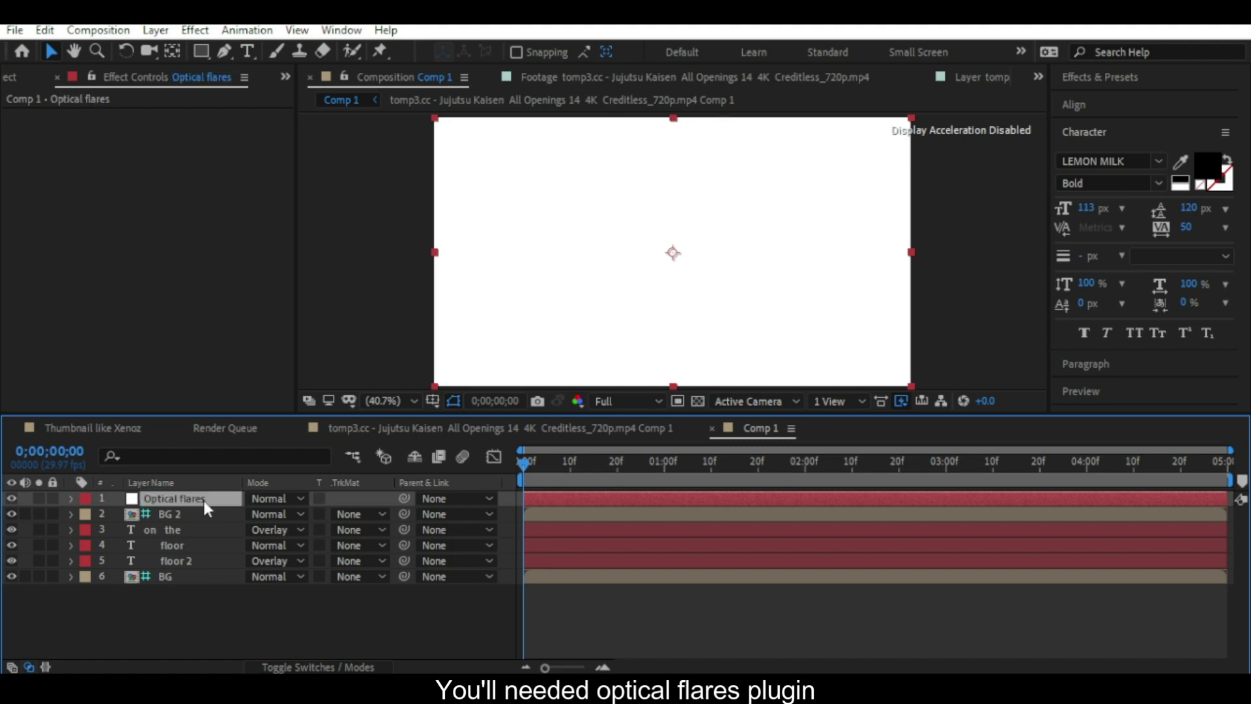
pyautogui.press('Return')
pyautogui.hotkey('ctrl', 'space')
pyautogui.write('o')
pyautogui.press('Return')
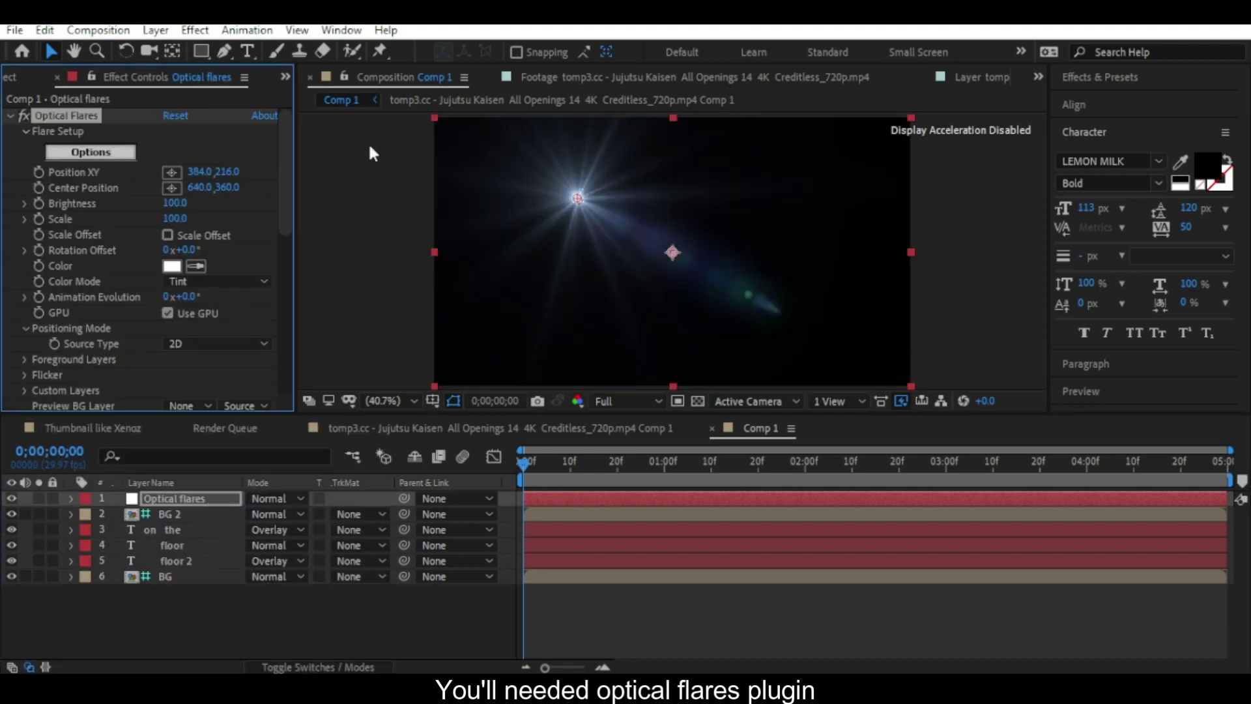
# Step: In the Optical Flares editor, clear the stack and build a flare from Glow and Glint
pyautogui.click(91, 152)
pyautogui.click(438, 63)
pyautogui.click(596, 379)
pyautogui.click(709, 534)
pyautogui.scroll(-2, 977, 554)
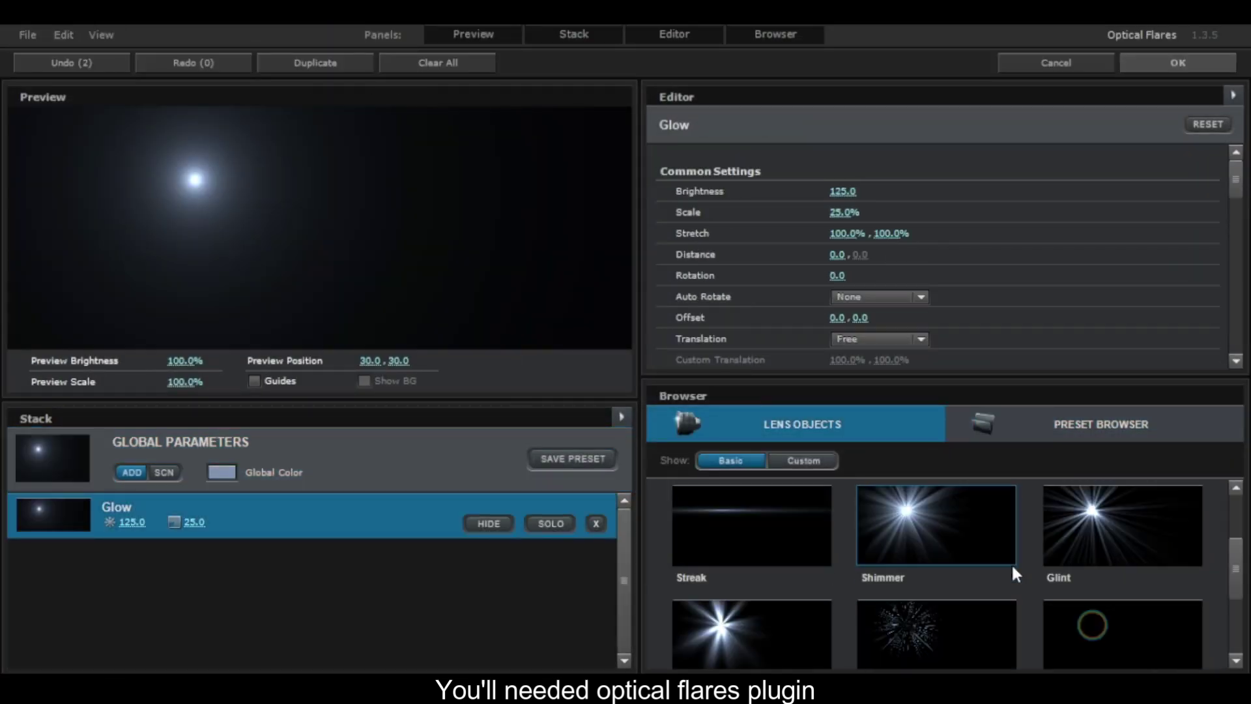
pyautogui.click(1042, 567)
pyautogui.click(1178, 62)
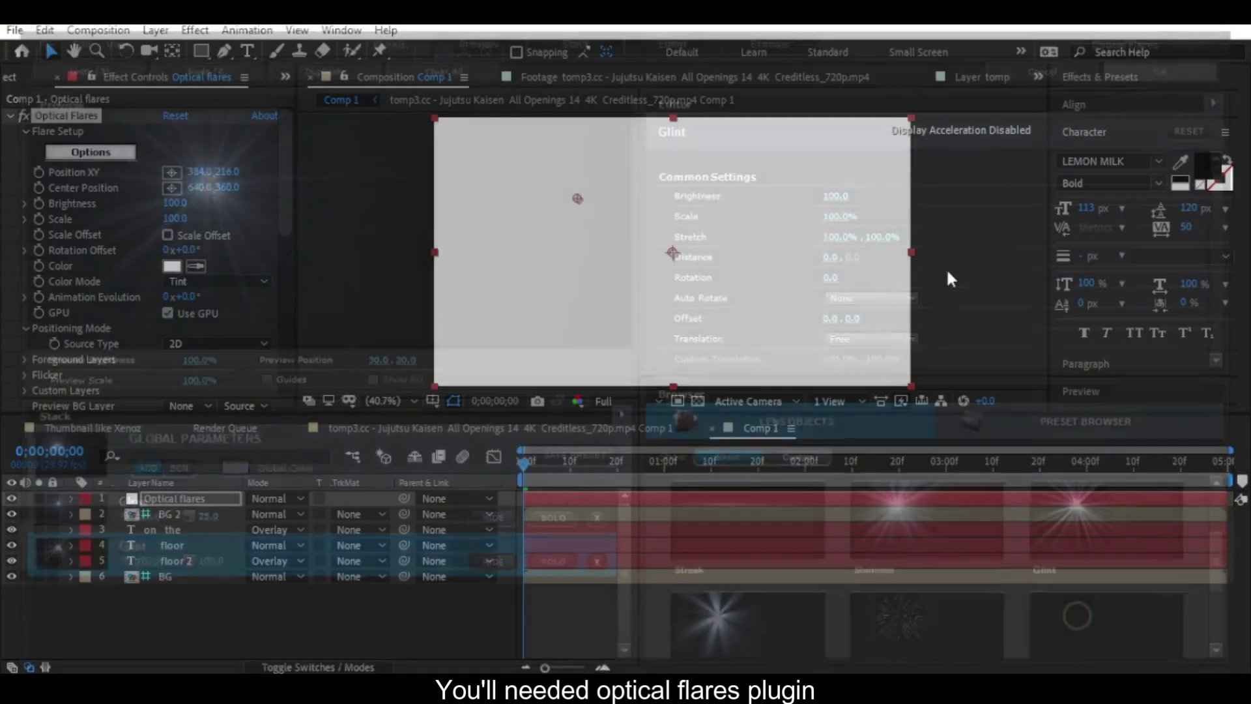
# Step: Set the flare's Render Mode to On Transparent and place it at the top-right corner
pyautogui.click(206, 315)
pyautogui.click(215, 352)
pyautogui.moveTo(694, 170); pyautogui.dragTo(916, 114)
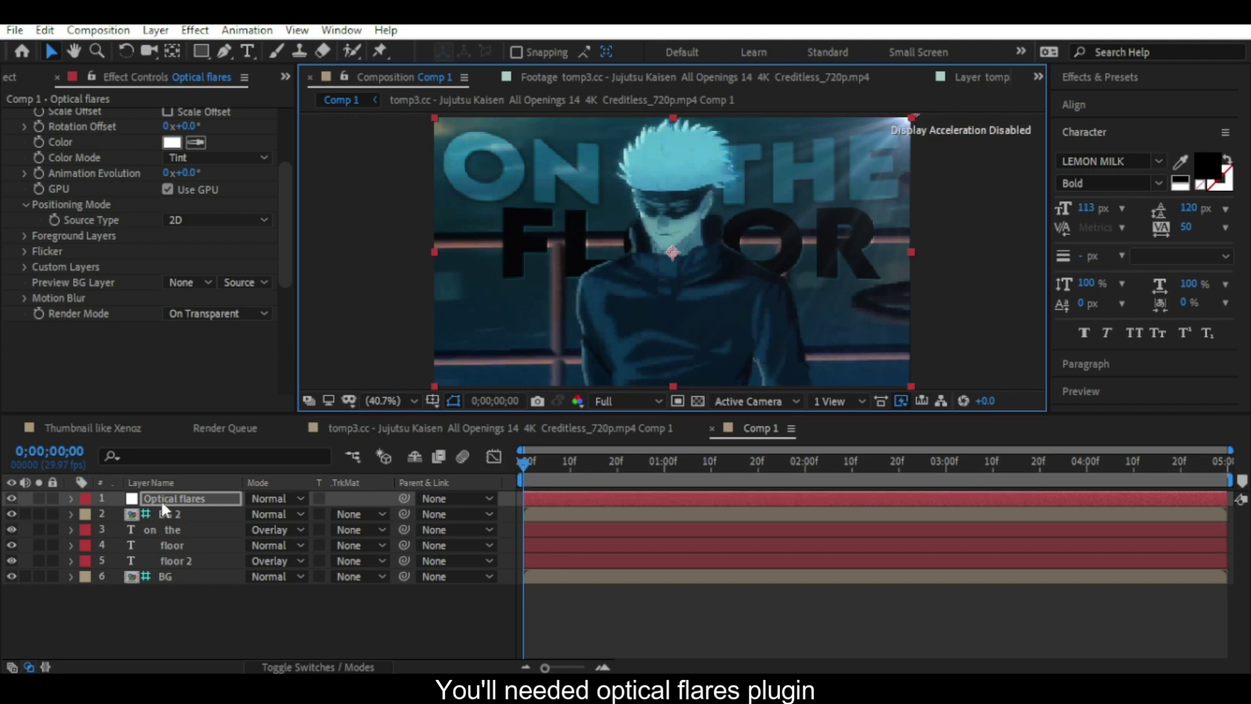
# Step: Duplicate the Optical flares layer and move the copy's flare to the top-left corner (-14.8, -25.4)
pyautogui.hotkey('ctrl', 'd')
pyautogui.hotkey('ctrl', 'z')
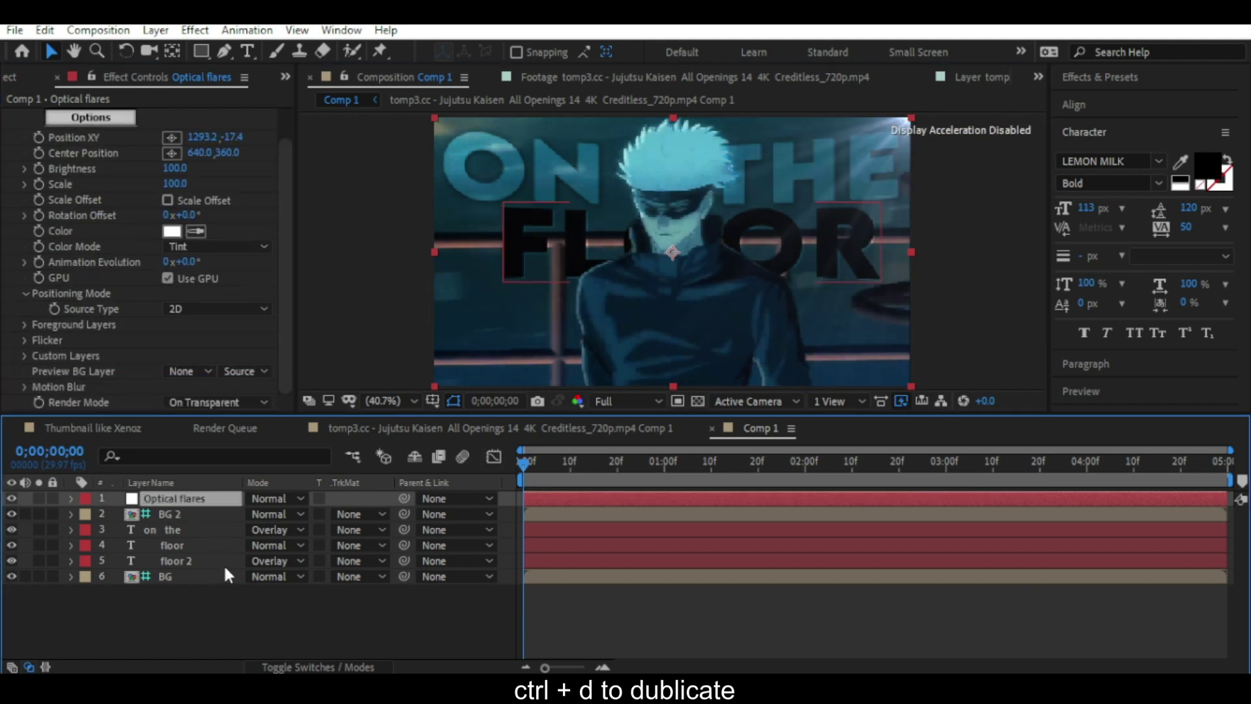
pyautogui.hotkey('ctrl', 'd')
pyautogui.click(112, 127)
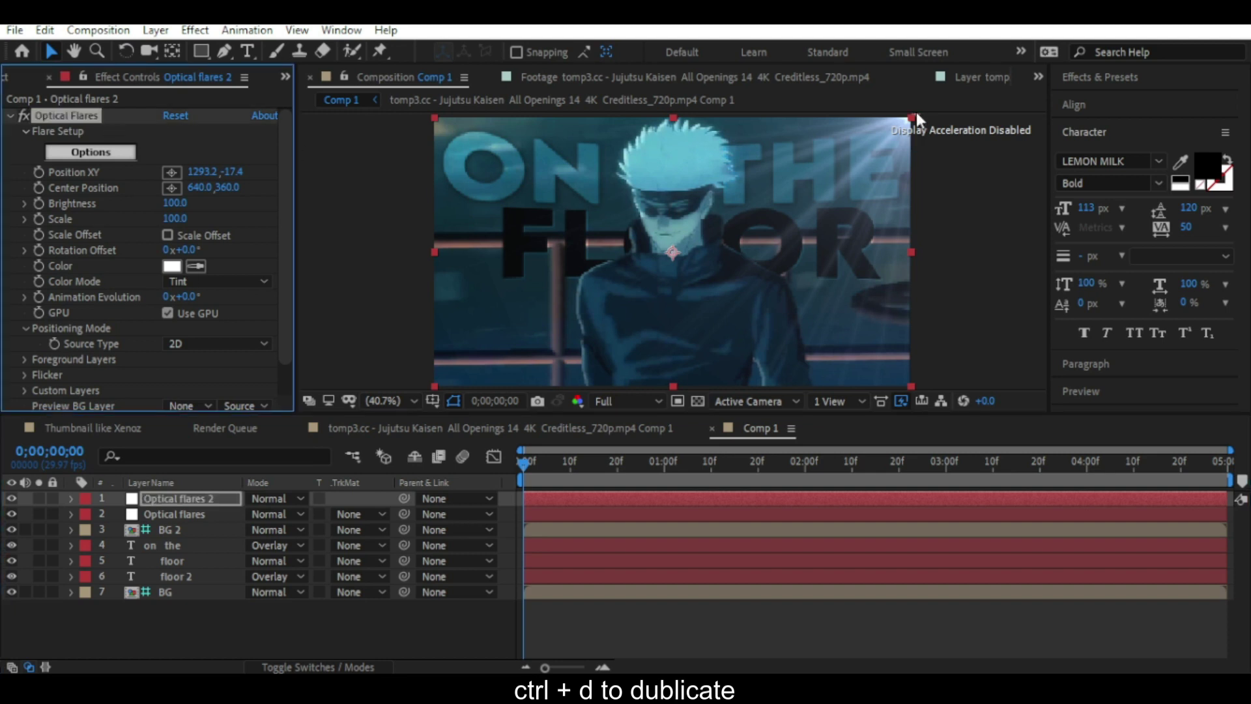
pyautogui.scroll(-2, 985, 181)
pyautogui.moveTo(823, 164); pyautogui.dragTo(522, 159)
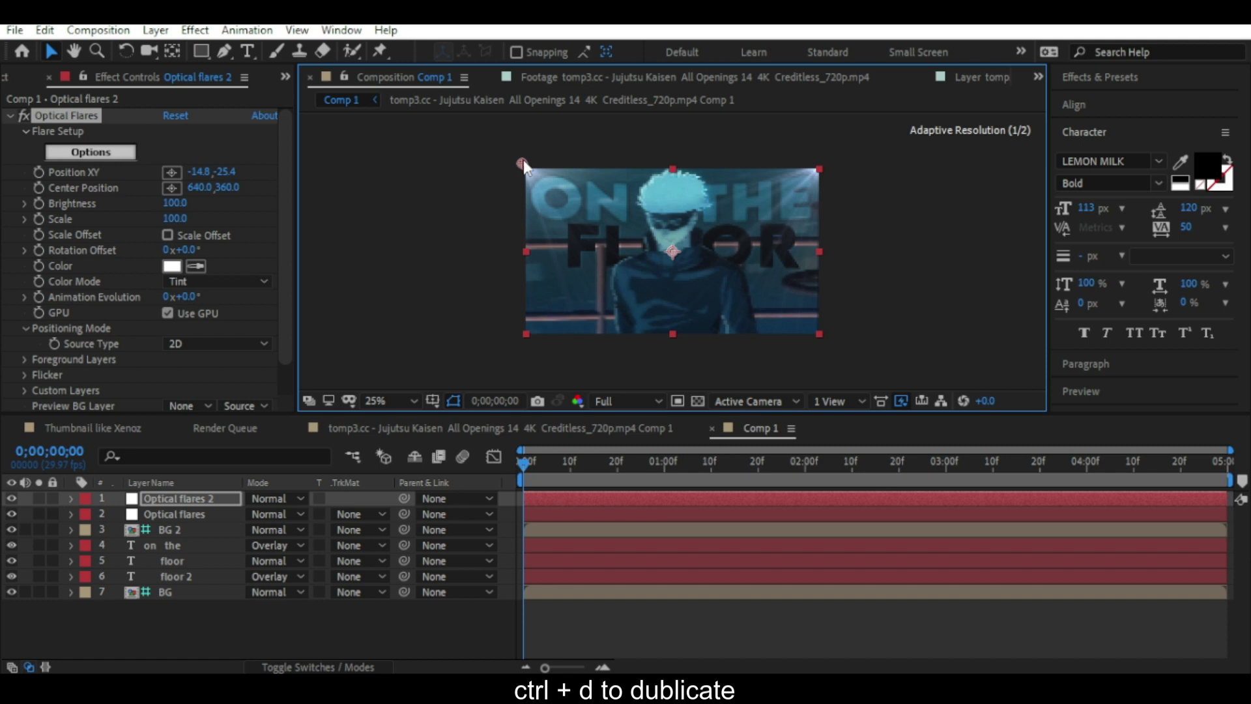
pyautogui.press('.')
# Step: Fit the composition in the viewer, minimize the reference image and select the Rectangle tool
pyautogui.click(404, 399)
pyautogui.click(414, 98)
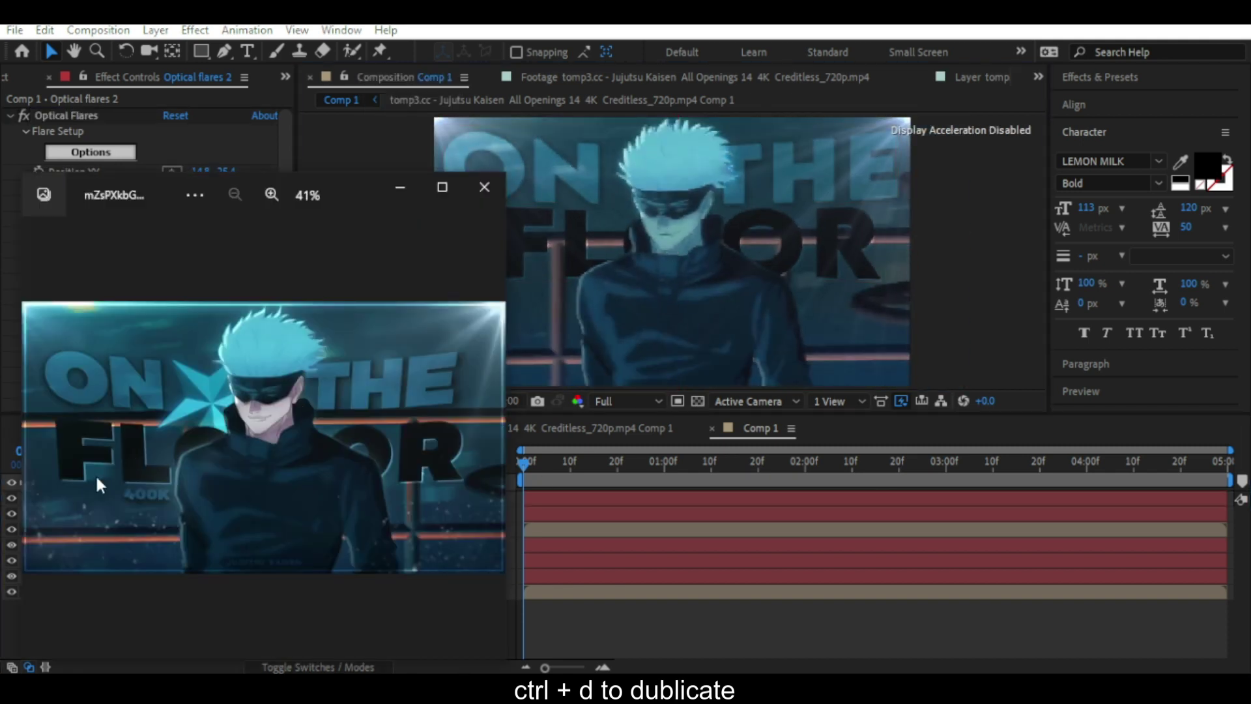
pyautogui.click(401, 188)
pyautogui.click(201, 50)
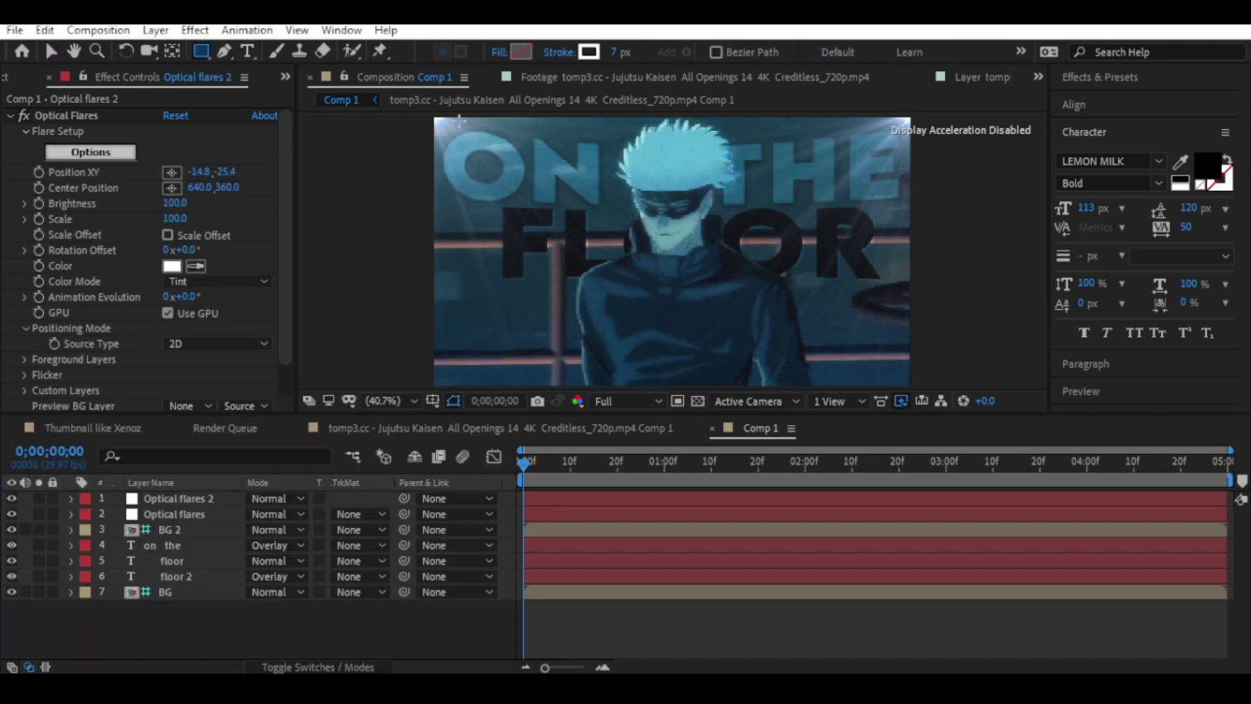
# Step: Draw a rectangle covering the whole frame and pan to check its edges
pyautogui.moveTo(444, 124); pyautogui.dragTo(901, 380)
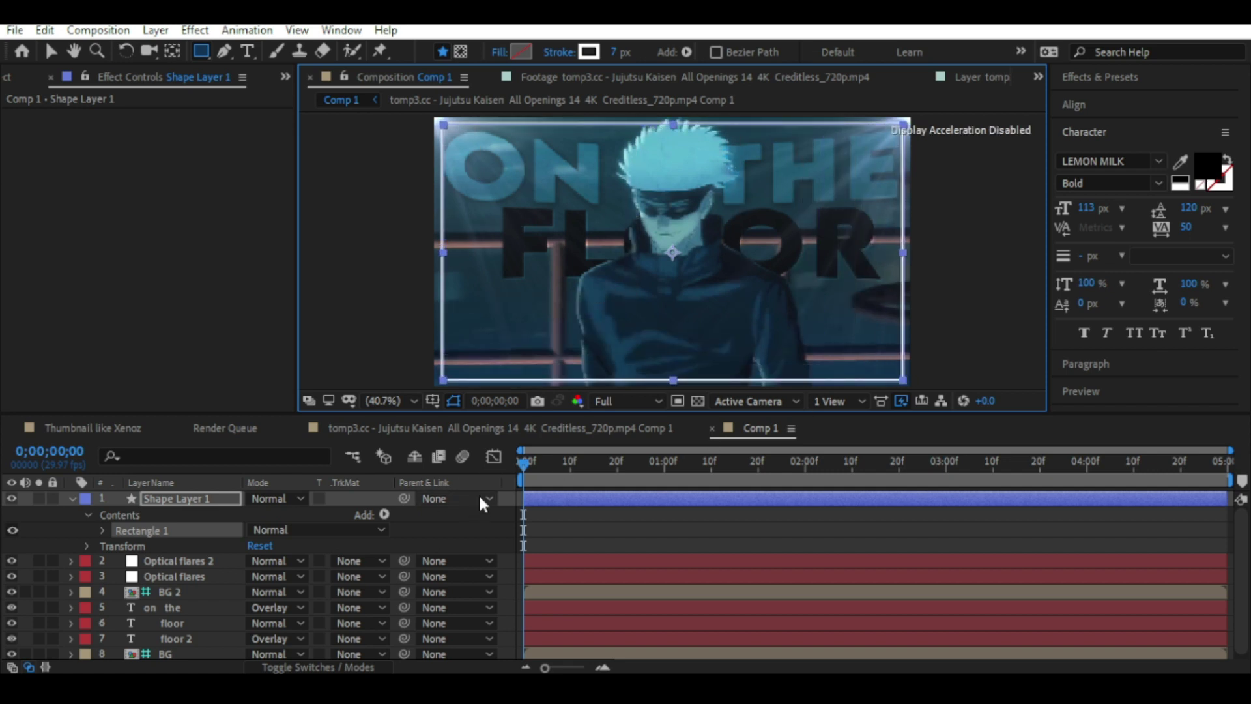
pyautogui.scroll(5, 497, 216)
pyautogui.press('h')
pyautogui.moveTo(419, 232); pyautogui.dragTo(630, 226)
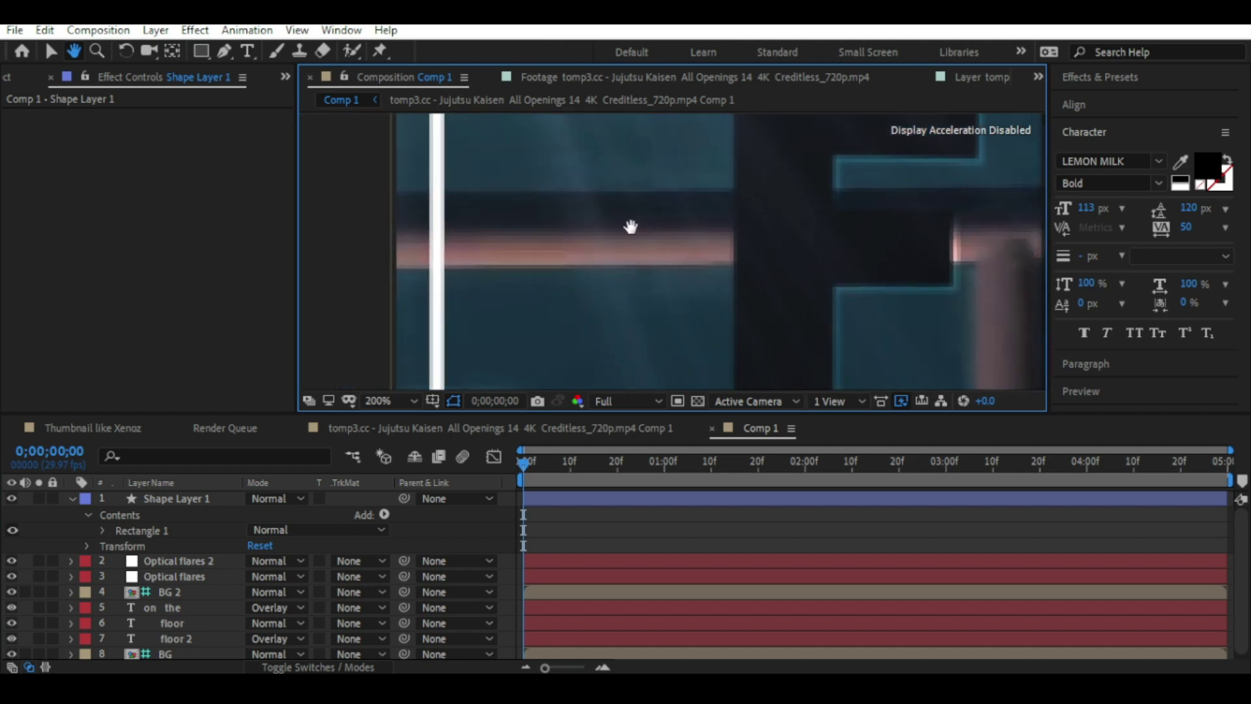
pyautogui.press('q')
# Step: Set Shape Layer 1's blend mode to Overlay and fit the composition in view
pyautogui.click(273, 498)
pyautogui.click(326, 400)
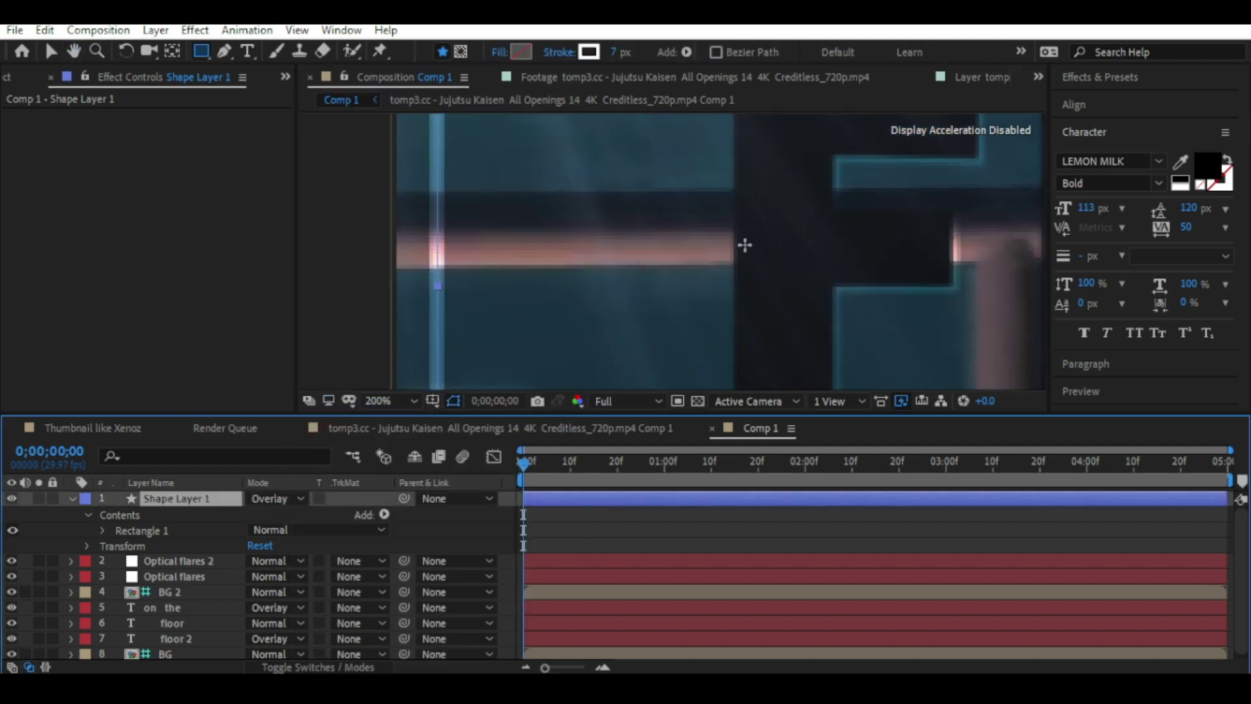
pyautogui.click(412, 400)
pyautogui.click(384, 123)
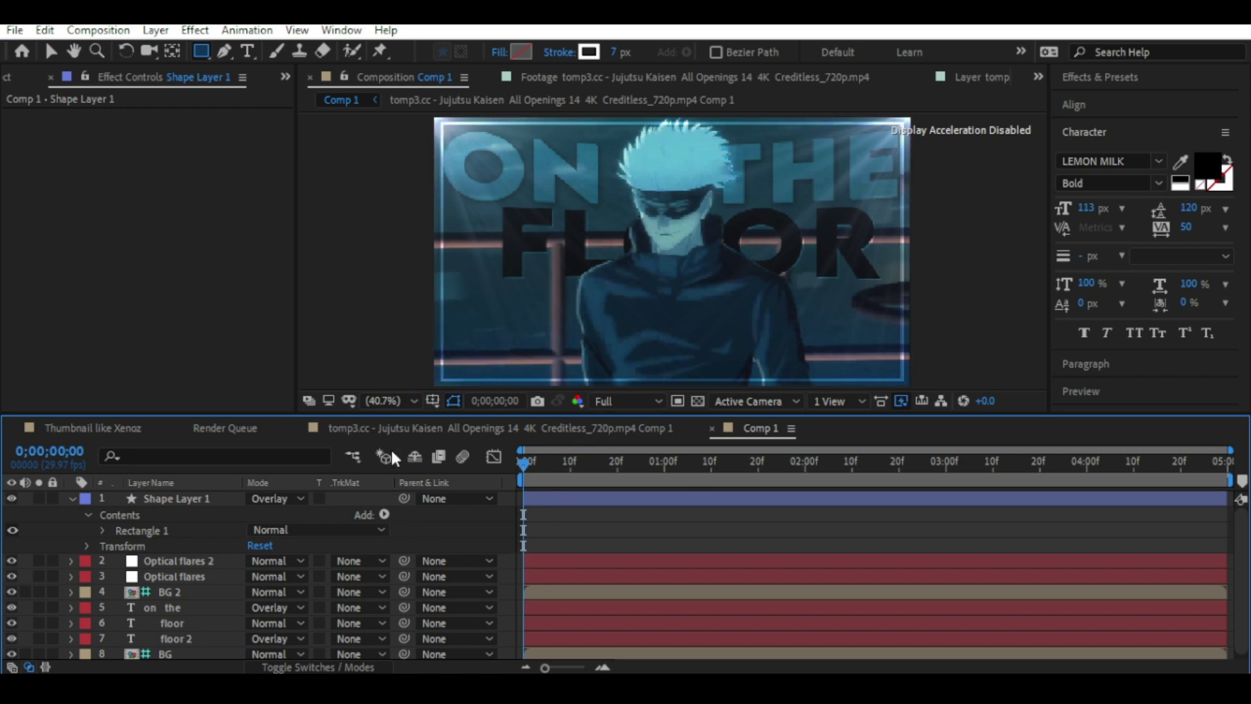
pyautogui.click(391, 400)
pyautogui.click(404, 98)
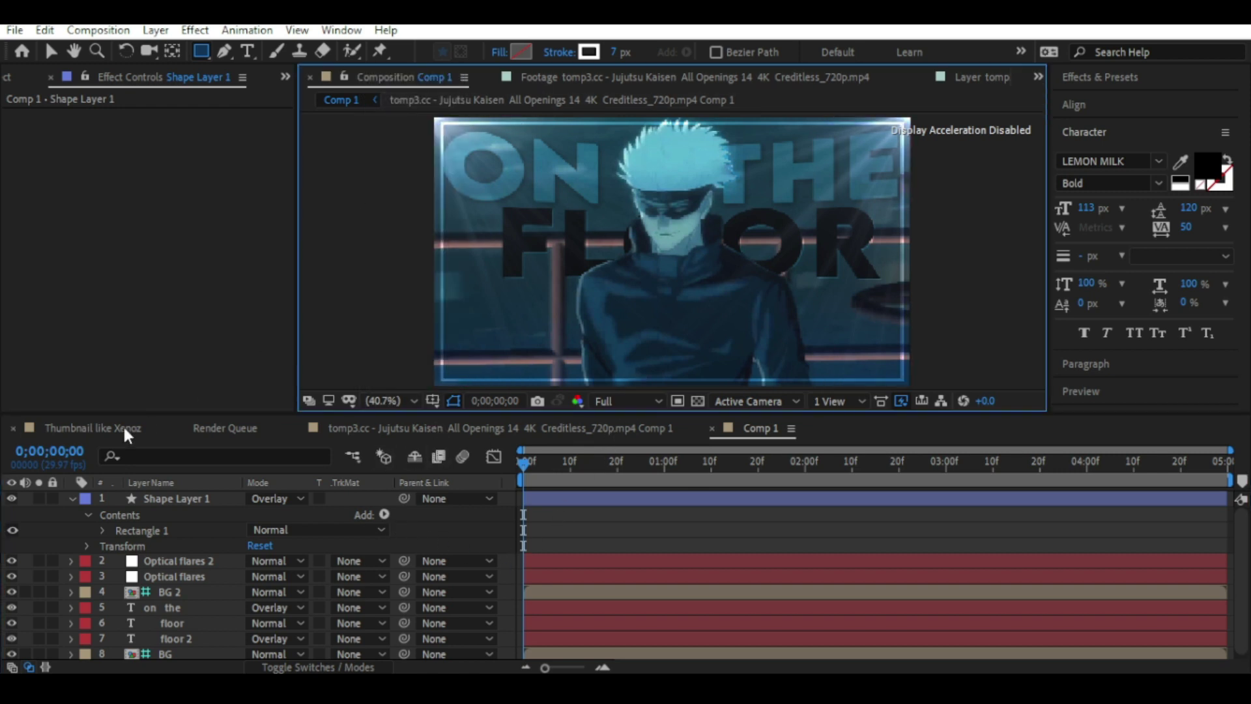
pyautogui.click(124, 429)
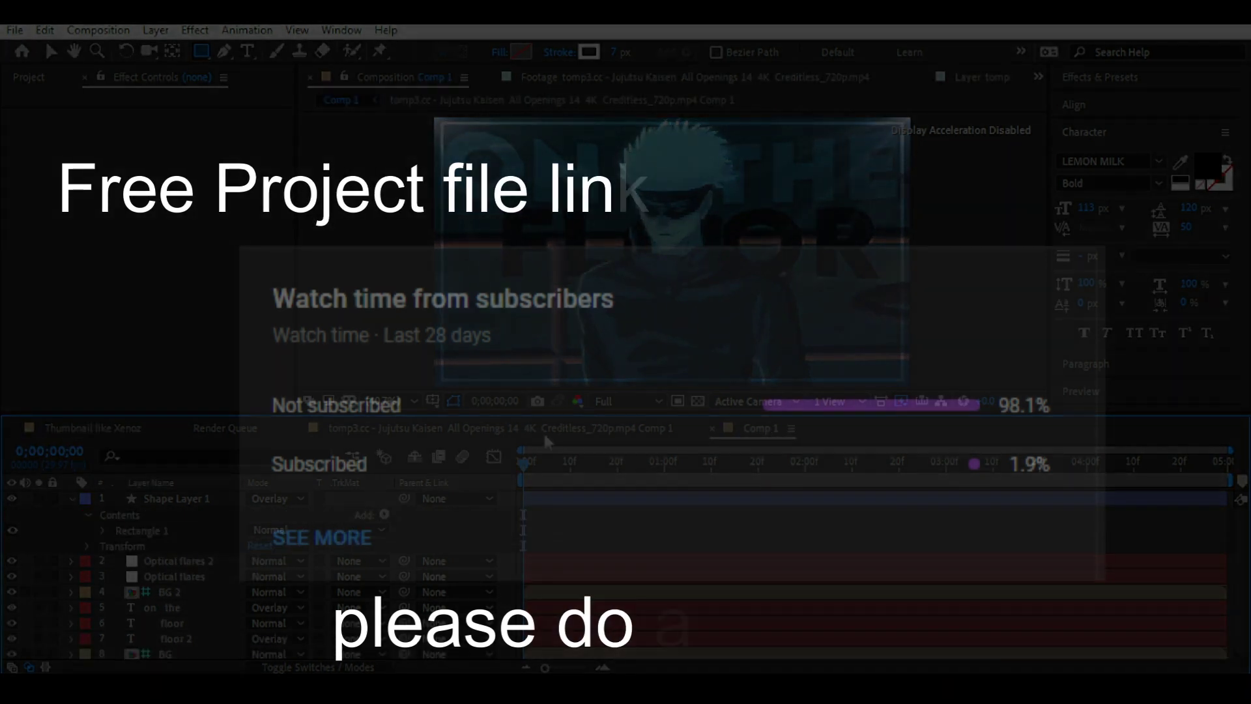